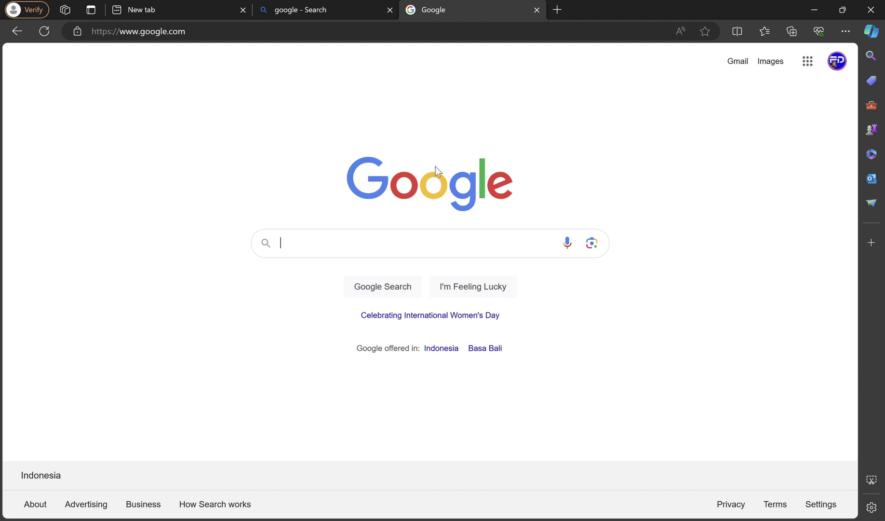
Switch to Google Drive and create a new folder named ASESMEN LITERASI KELAS 5
{"action": "left_click", "coordinate": [814, 68]}
{"action": "left_click", "coordinate": [810, 129]}
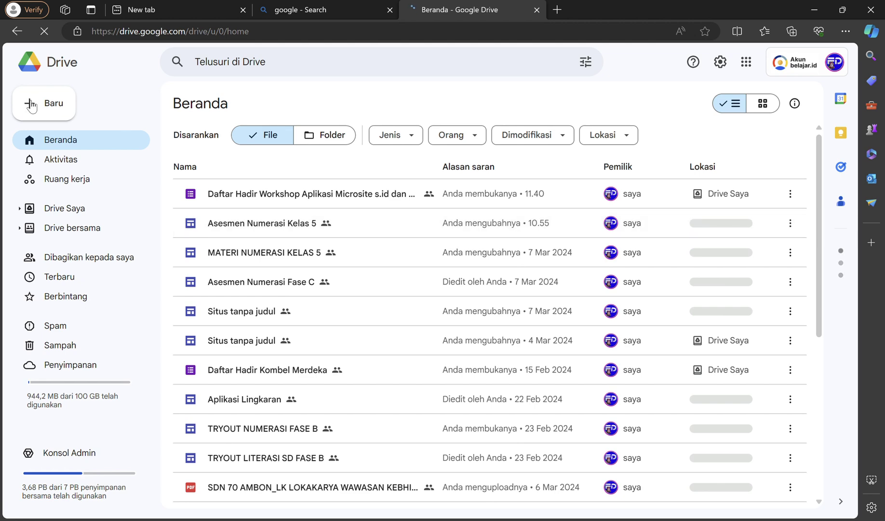
{"action": "left_click", "coordinate": [57, 107]}
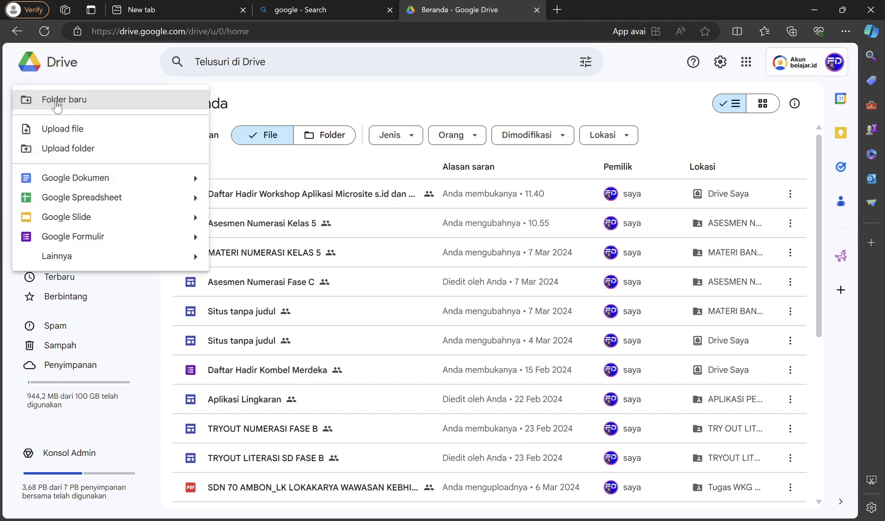
{"action": "left_click", "coordinate": [99, 105]}
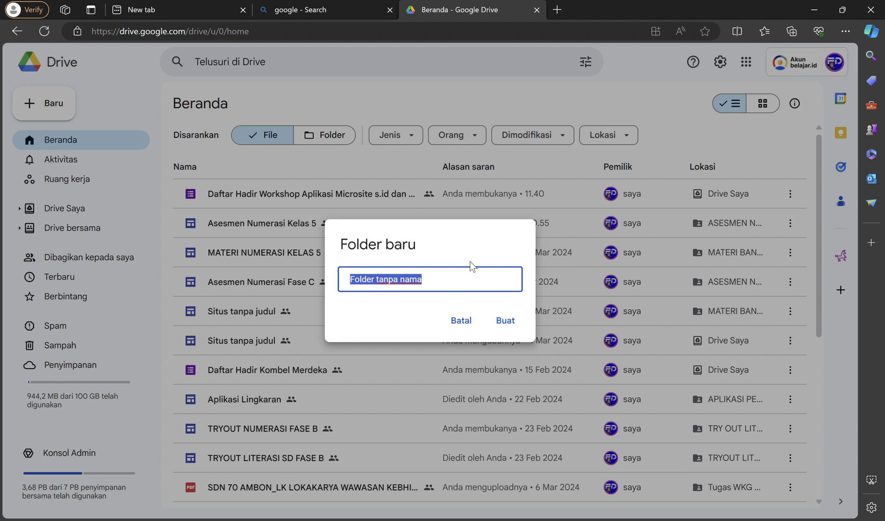
{"action": "type", "text": "ASE"}
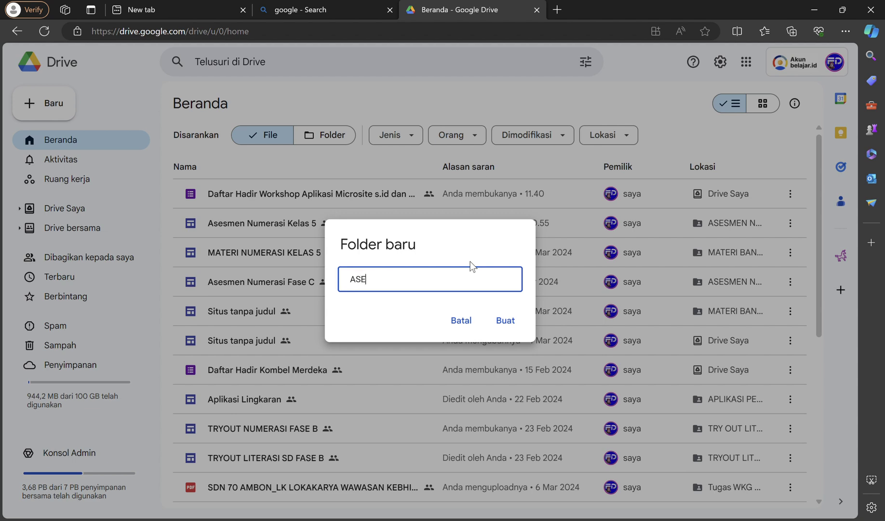
{"action": "type", "text": "SMEN "}
{"action": "type", "text": "NU"}
{"action": "type", "text": "MER"}
{"action": "type", "text": "AS"}
{"action": "key", "text": "BackSpace"}
{"action": "key", "text": "BackSpace"}
{"action": "key", "text": "BackSpace"}
{"action": "key", "text": "BackSpace"}
{"action": "key", "text": "BackSpace"}
{"action": "key", "text": "BackSpace"}
{"action": "type", "text": "LITERASI KELAS "}
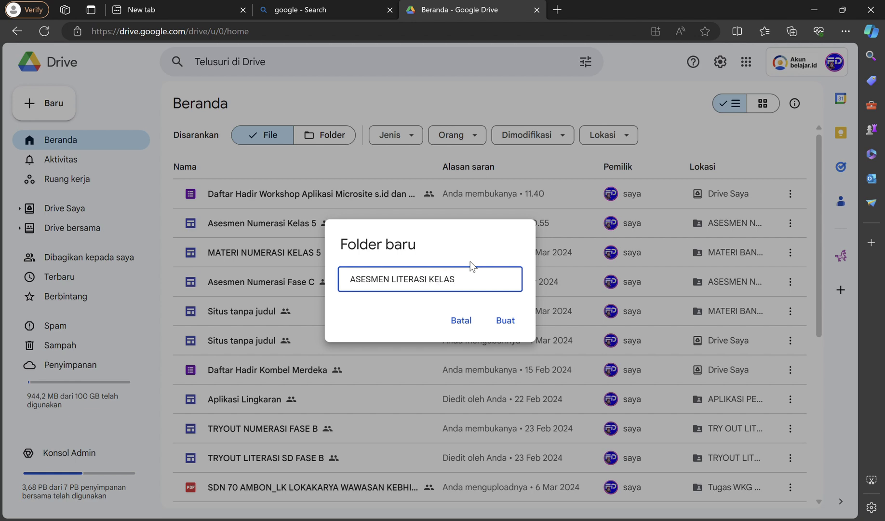
{"action": "type", "text": "5"}
{"action": "left_click", "coordinate": [506, 323]}
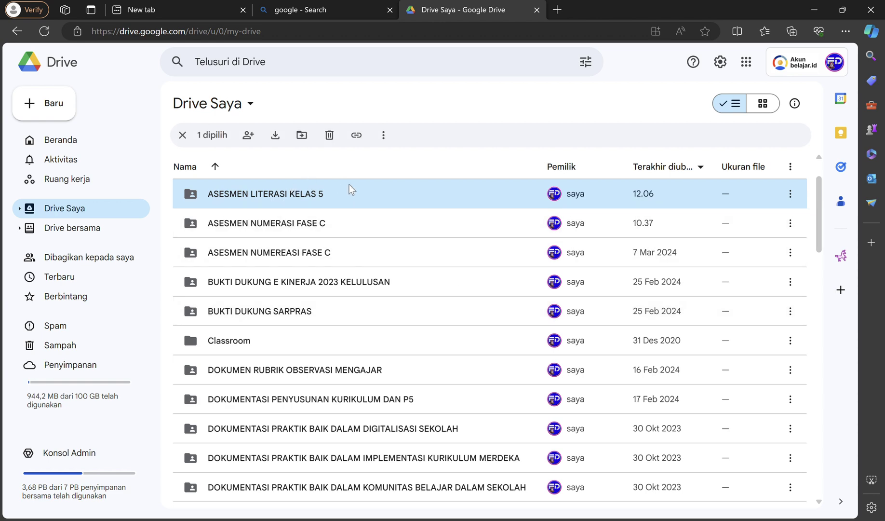
Create a new Google Sites site inside the ASESMEN LITERASI KELAS 5 folder
{"action": "double_click", "coordinate": [376, 195]}
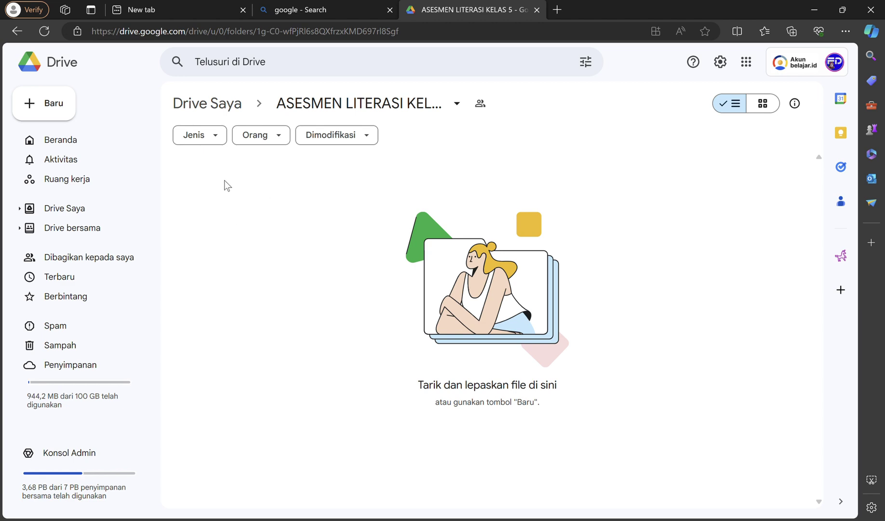
{"action": "left_click", "coordinate": [55, 112]}
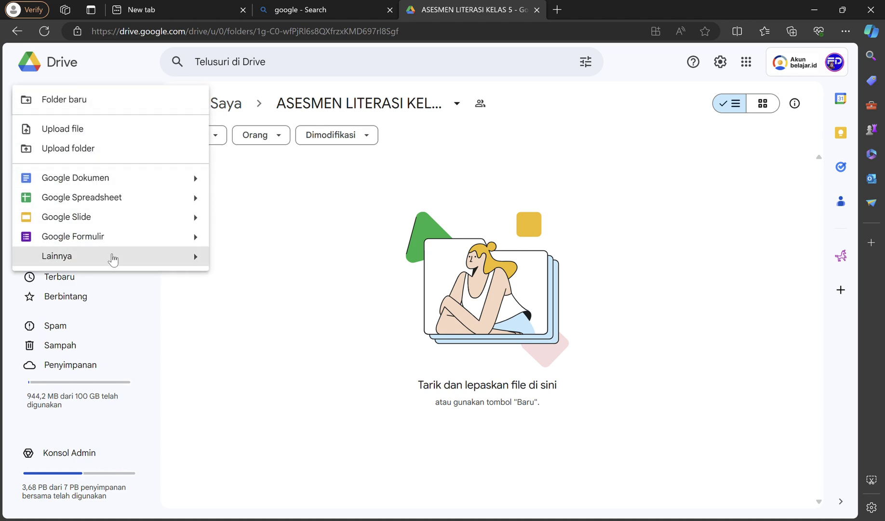
{"action": "mouse_move", "coordinate": [134, 256]}
{"action": "left_click", "coordinate": [284, 303]}
{"action": "left_click", "coordinate": [564, 318]}
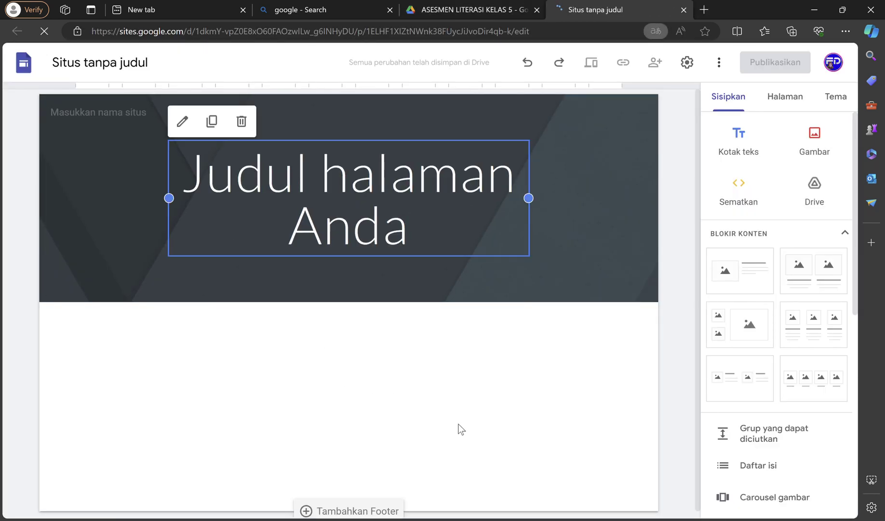
Delete the header section with its page title from the new site
{"action": "left_click", "coordinate": [464, 417]}
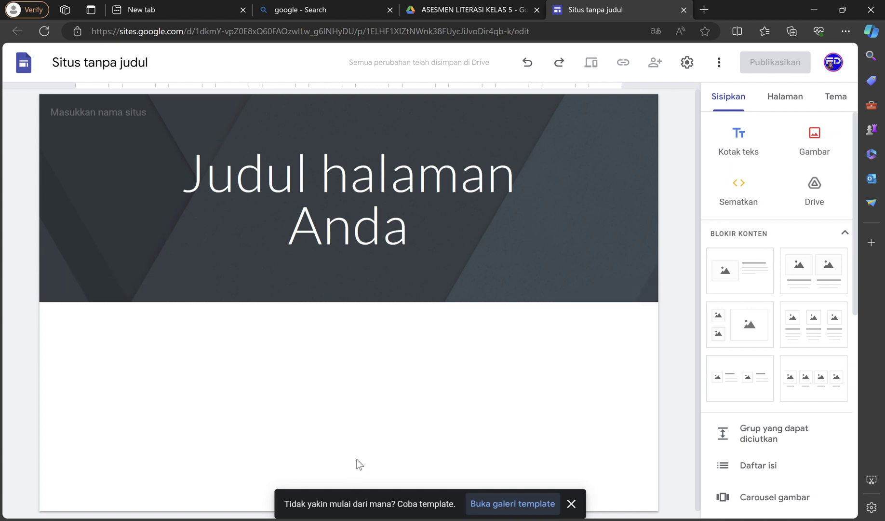
{"action": "mouse_move", "coordinate": [142, 236]}
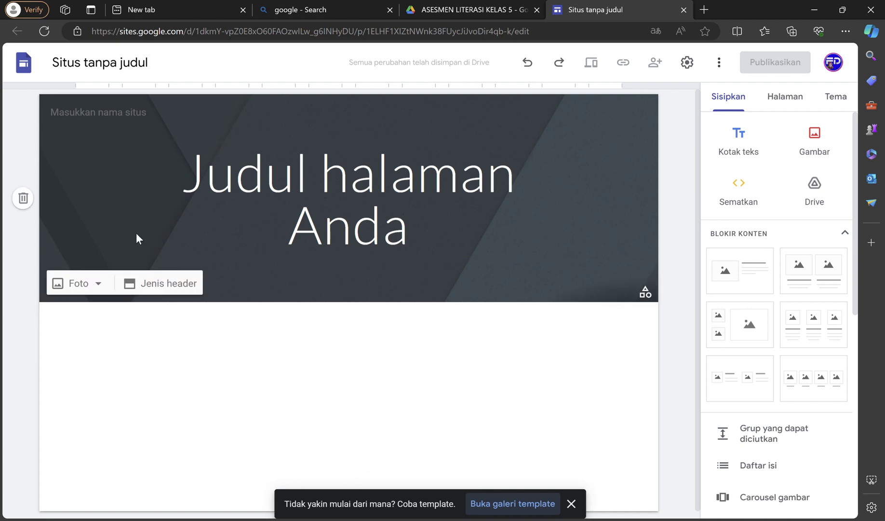
{"action": "left_click", "coordinate": [24, 197]}
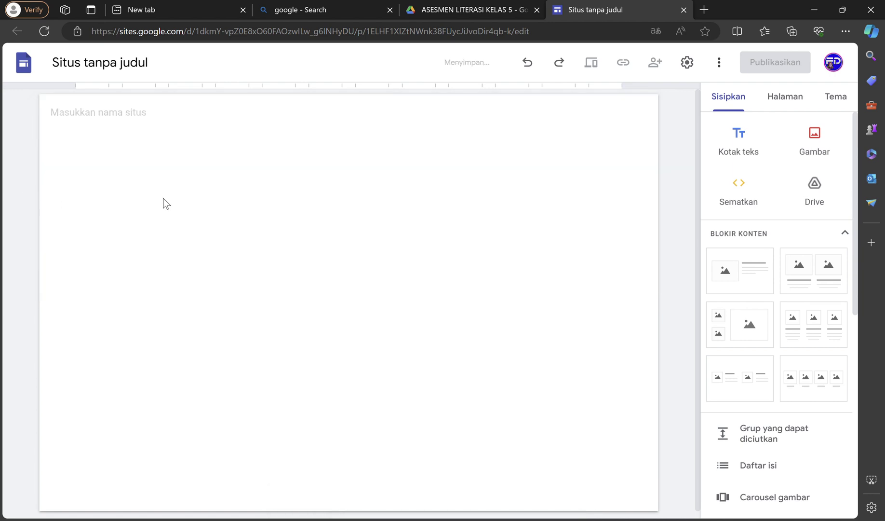
Rename the site document as Asesmen Literasi Kelas 5 and accept the suggested site name in the page header
{"action": "left_click", "coordinate": [150, 70]}
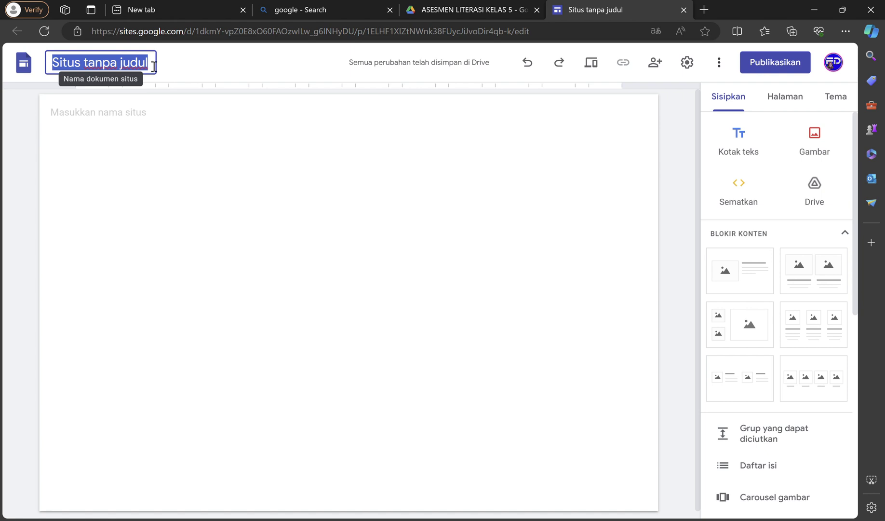
{"action": "type", "text": "Asesmen"}
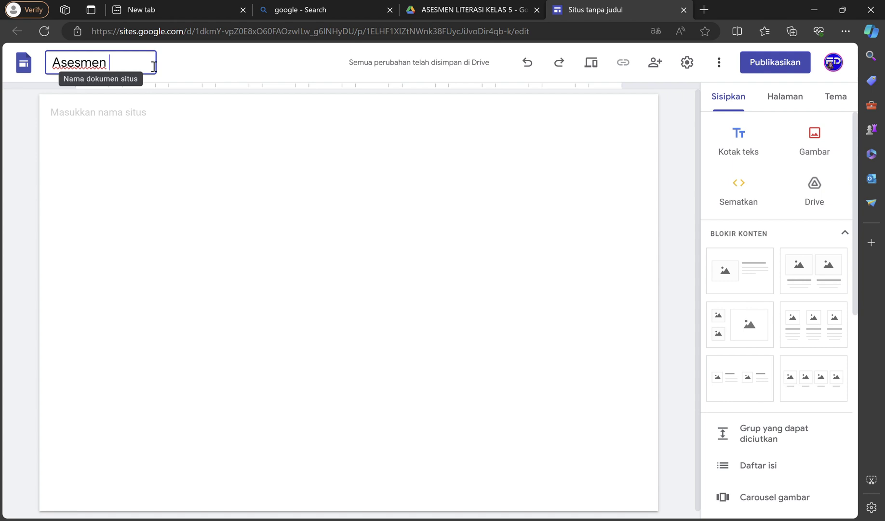
{"action": "type", "text": "Literasi Kelas "}
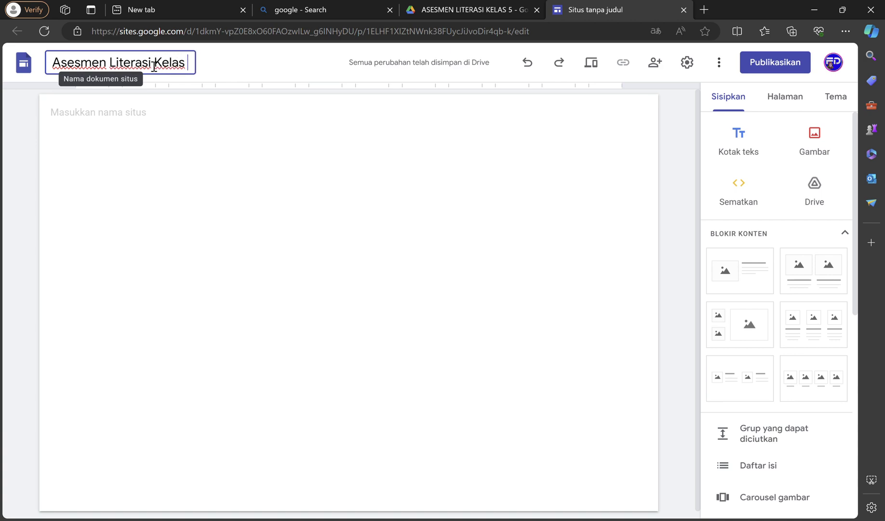
{"action": "type", "text": "5"}
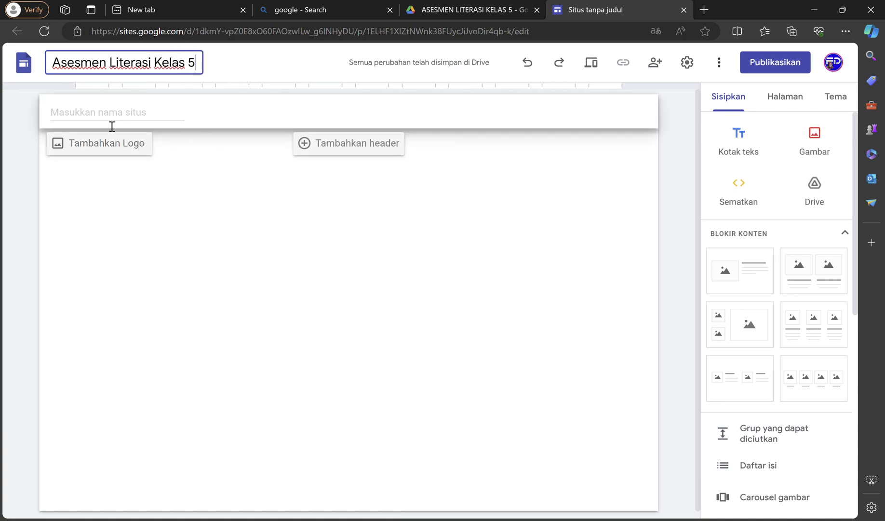
{"action": "left_click", "coordinate": [140, 118]}
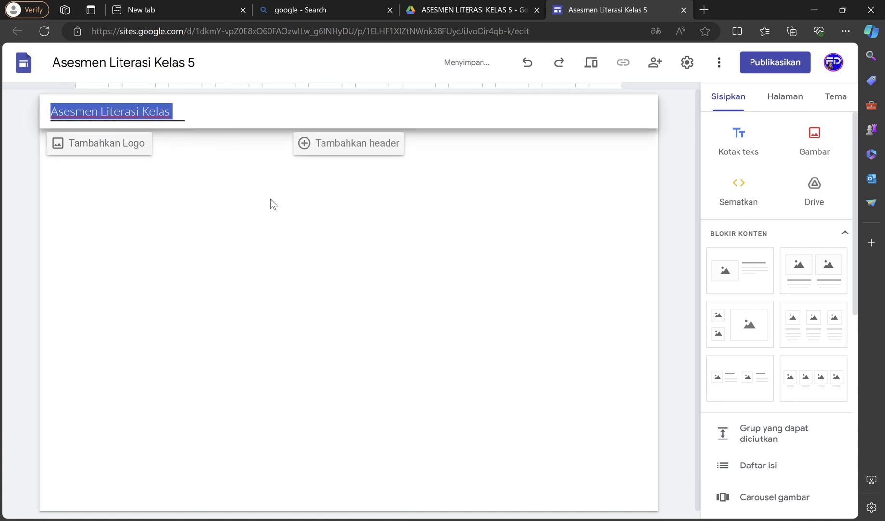
{"action": "left_click", "coordinate": [262, 226]}
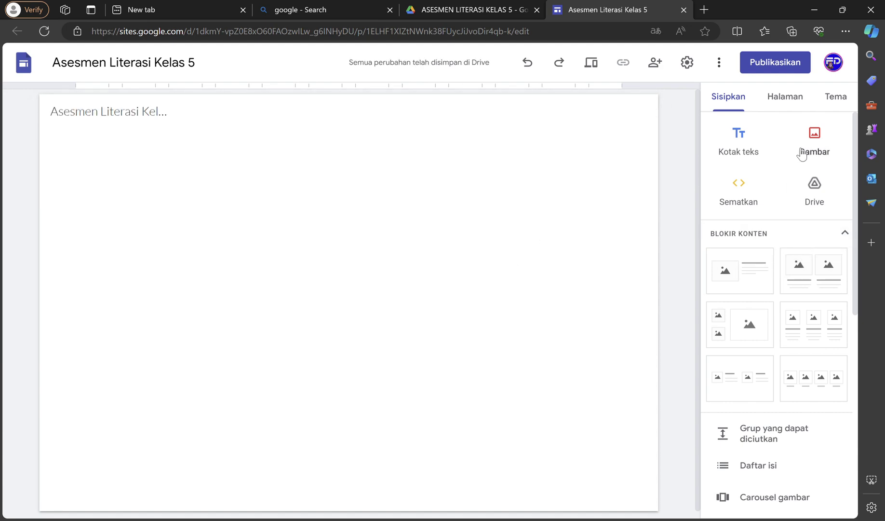
Examine the sources for inserting an image: Google Drive, link, Google Images and Photos, and close the picker without choosing one
{"action": "left_click", "coordinate": [818, 137]}
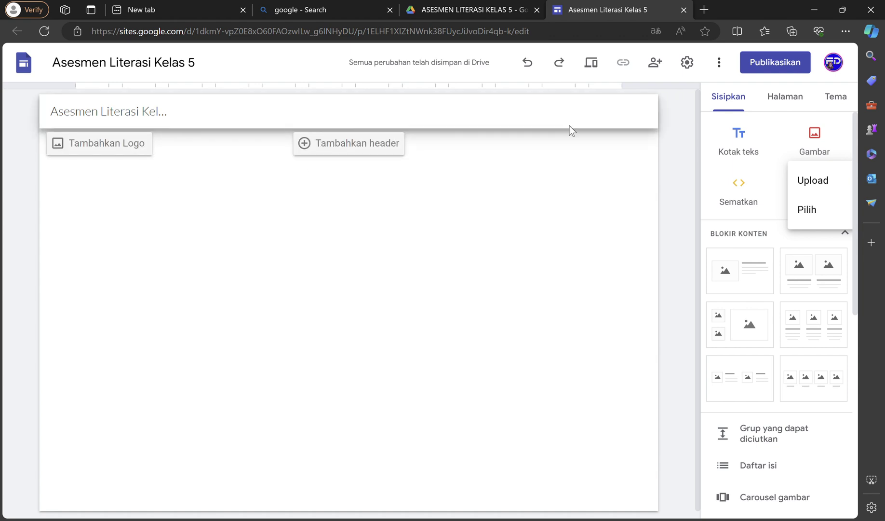
{"action": "left_click", "coordinate": [827, 141]}
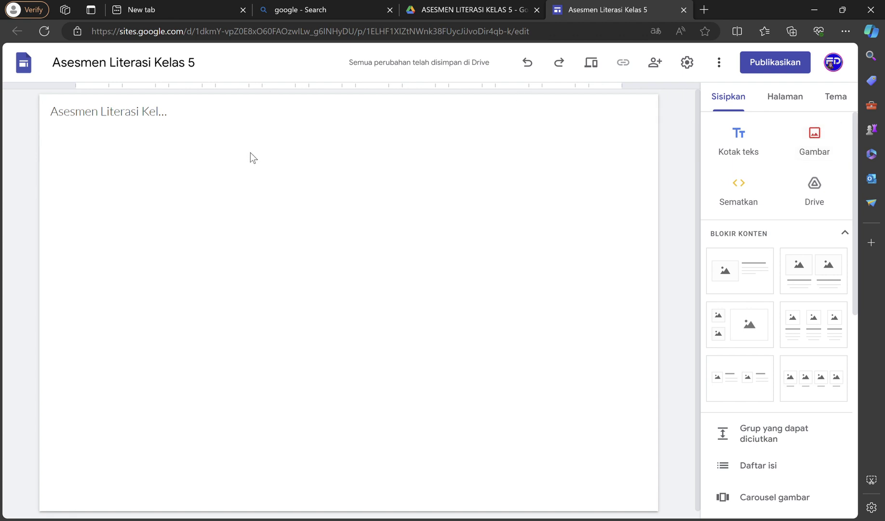
{"action": "scroll", "coordinate": [251, 152], "scroll_direction": "down", "scroll_amount": 1}
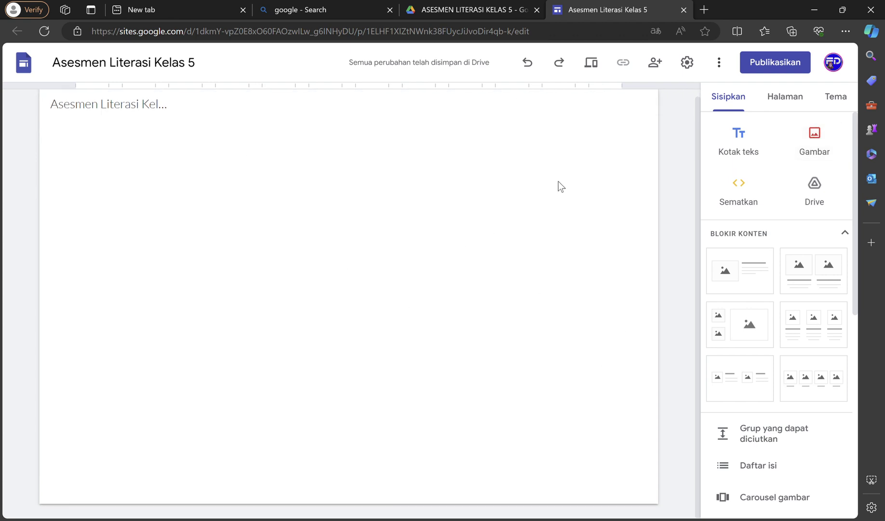
{"action": "scroll", "coordinate": [316, 197], "scroll_direction": "up", "scroll_amount": 1}
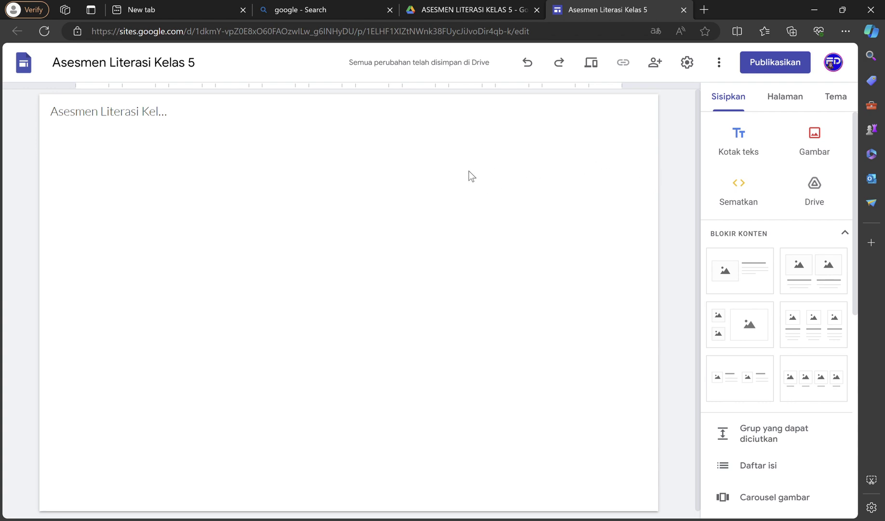
{"action": "left_click", "coordinate": [818, 134]}
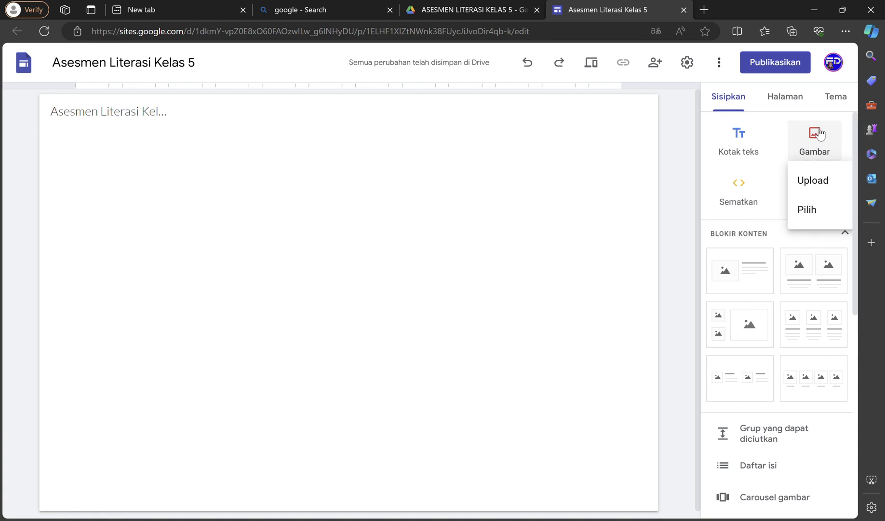
{"action": "left_click", "coordinate": [814, 212]}
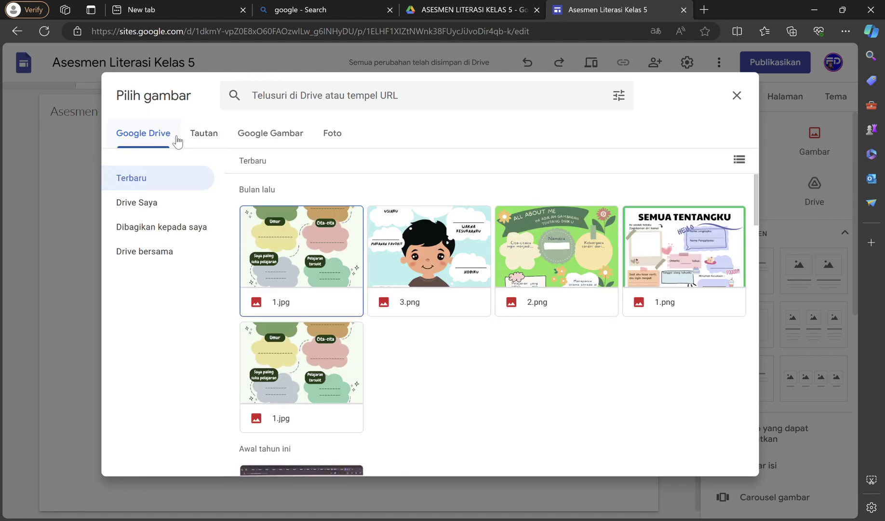
{"action": "left_click", "coordinate": [213, 141]}
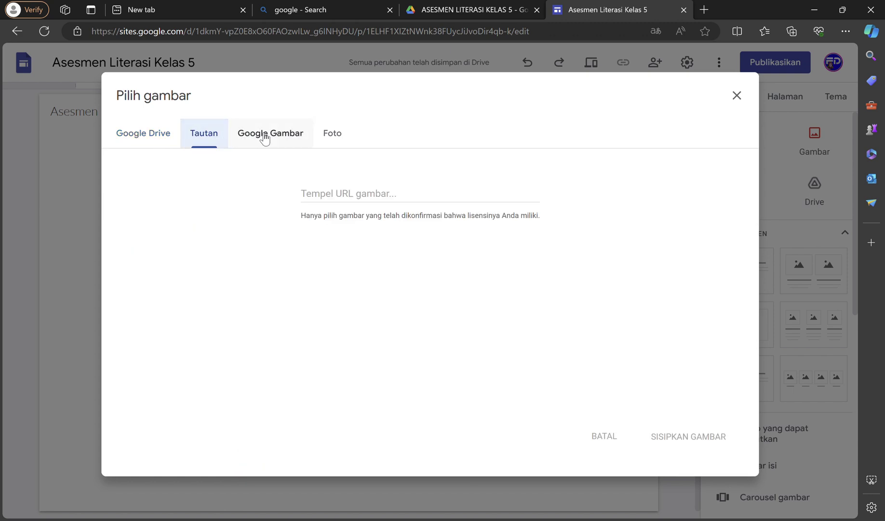
{"action": "left_click", "coordinate": [266, 138]}
{"action": "left_click", "coordinate": [343, 145]}
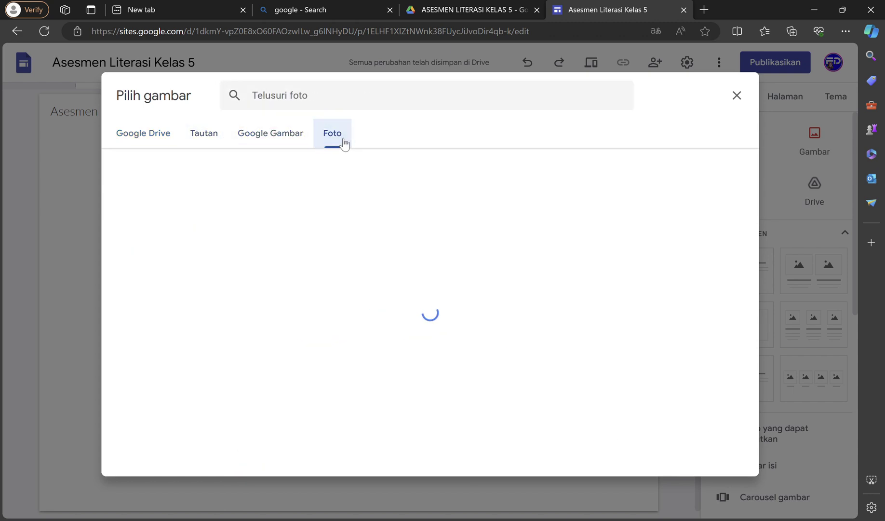
{"action": "left_click", "coordinate": [150, 134]}
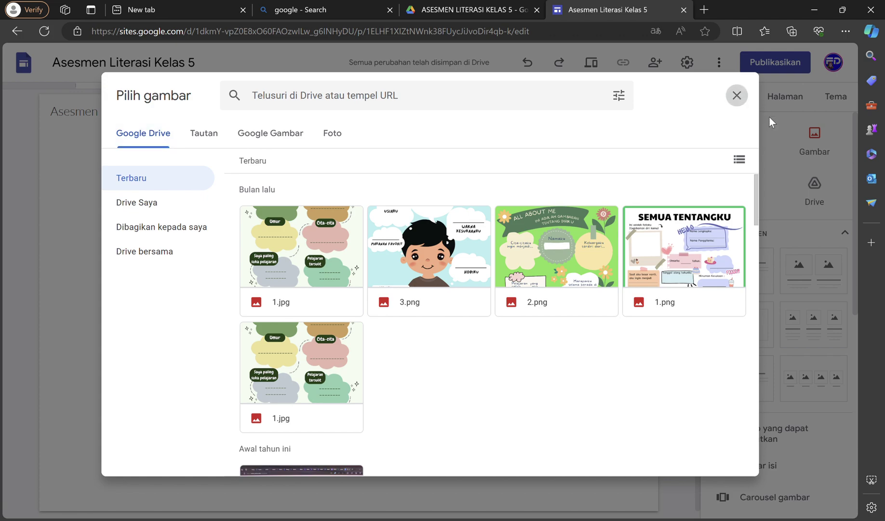
{"action": "left_click", "coordinate": [736, 95]}
{"action": "left_click", "coordinate": [815, 142]}
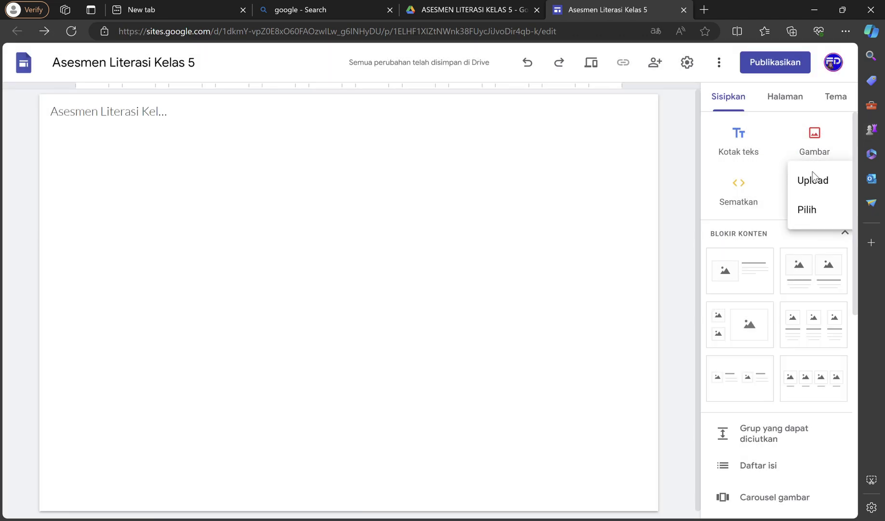
{"action": "left_click", "coordinate": [748, 150]}
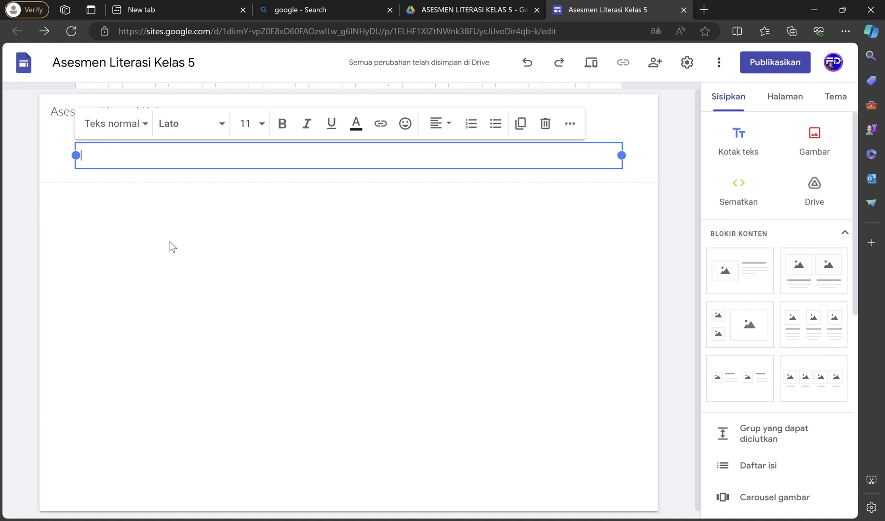
{"action": "left_click", "coordinate": [226, 271]}
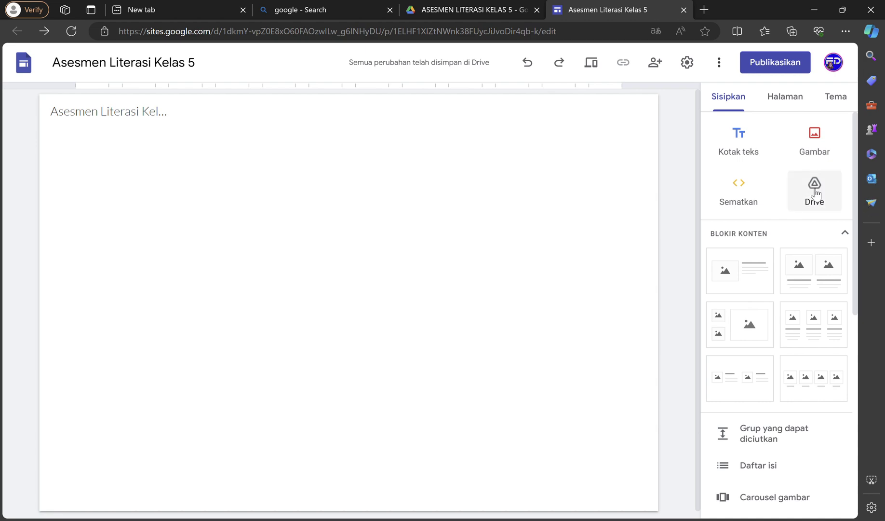
Upload the classroom photo to the page and enlarge it to about half the page width
{"action": "left_click", "coordinate": [814, 157]}
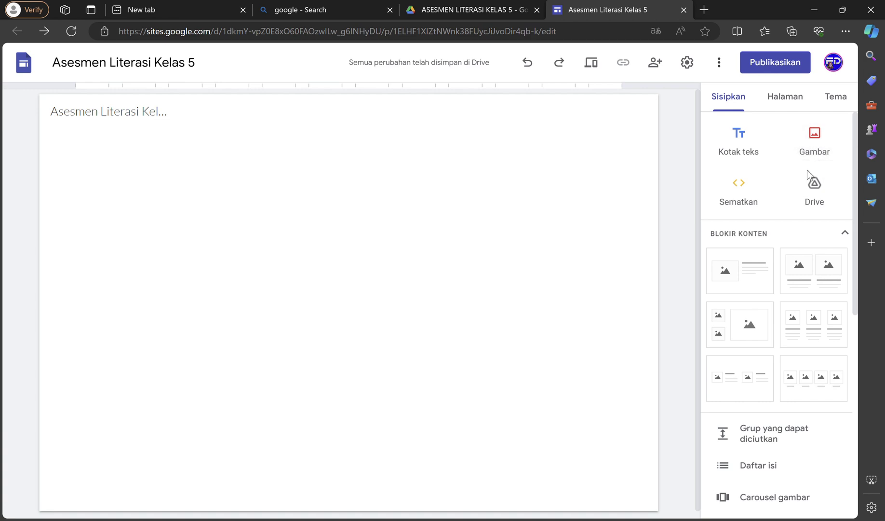
{"action": "left_click", "coordinate": [821, 158]}
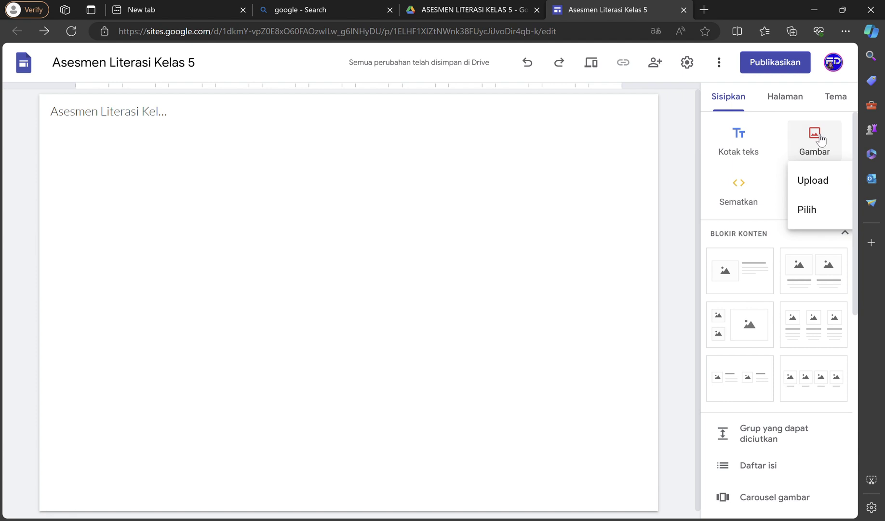
{"action": "left_click", "coordinate": [815, 181]}
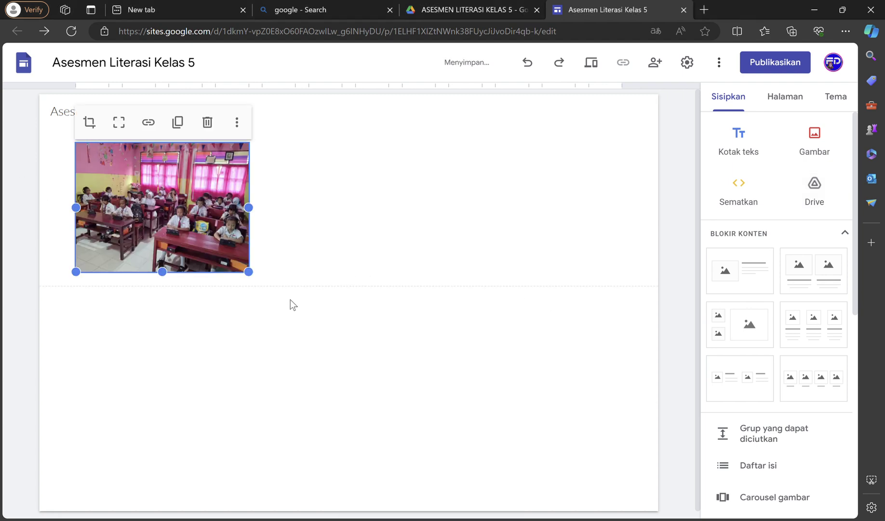
{"action": "left_click_drag", "start_coordinate": [251, 277], "coordinate": [388, 313]}
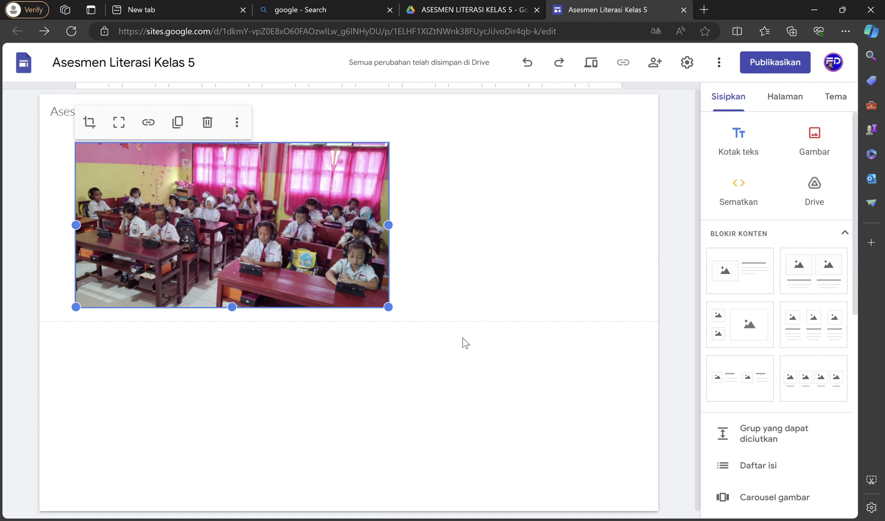
Search the web for merdeka mengajar login in a new tab and open the Merdeka Mengajar site at guru.kemdikbud.go.id
{"action": "left_click", "coordinate": [705, 10]}
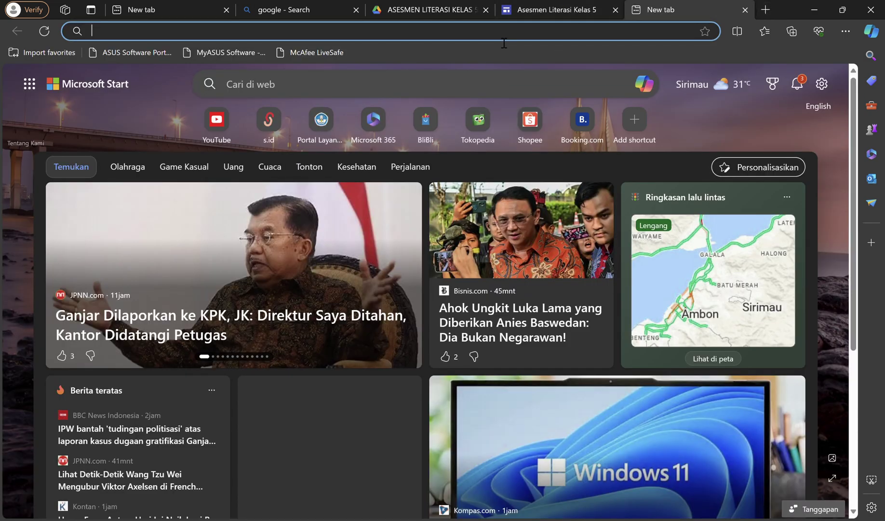
{"action": "left_click", "coordinate": [502, 38]}
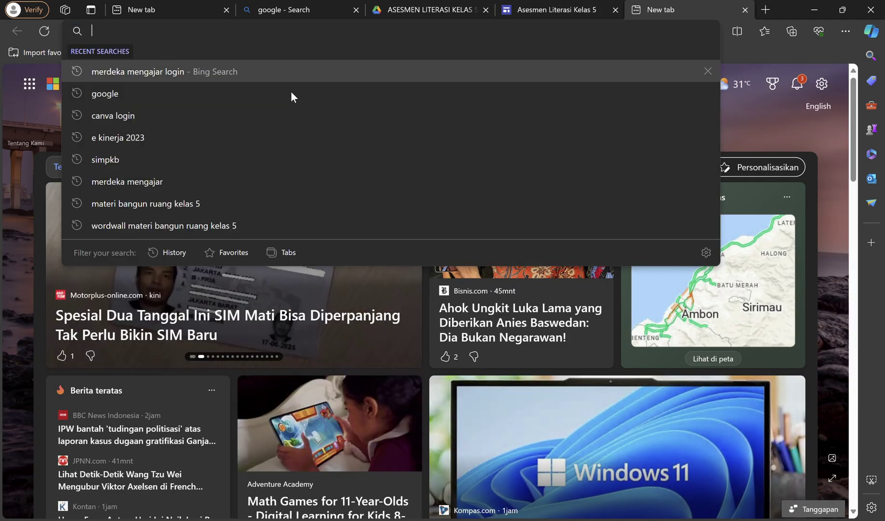
{"action": "left_click", "coordinate": [289, 73]}
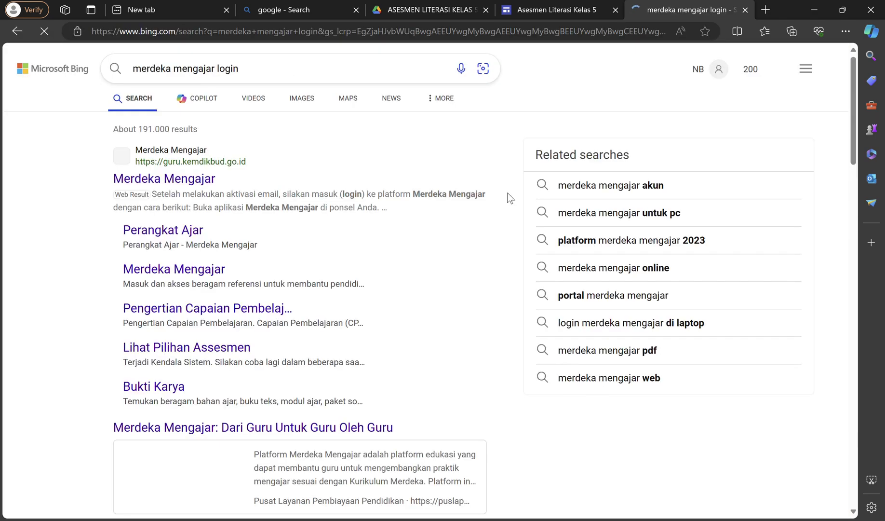
{"action": "left_click", "coordinate": [164, 179]}
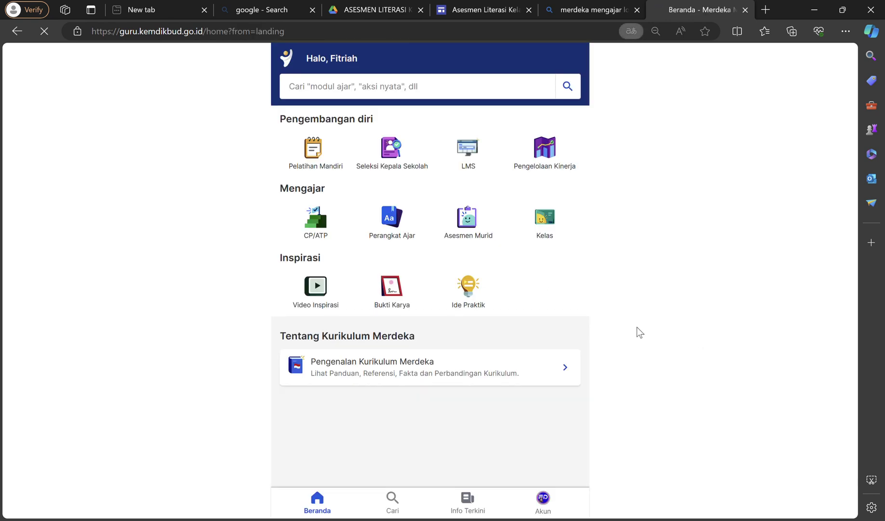
Go to Asesmen Murid on the Merdeka Mengajar home page and open the AKM Kelas search
{"action": "scroll", "coordinate": [643, 298], "scroll_direction": "down", "scroll_amount": 3}
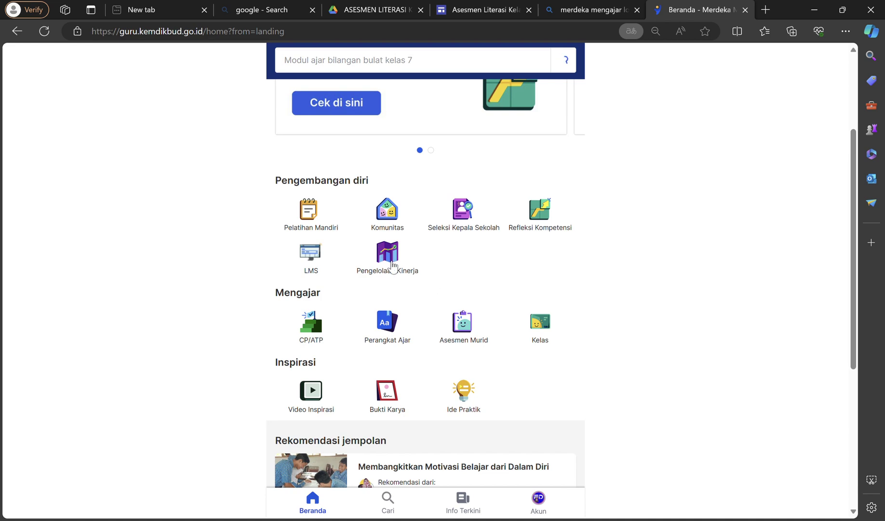
{"action": "left_click", "coordinate": [459, 330]}
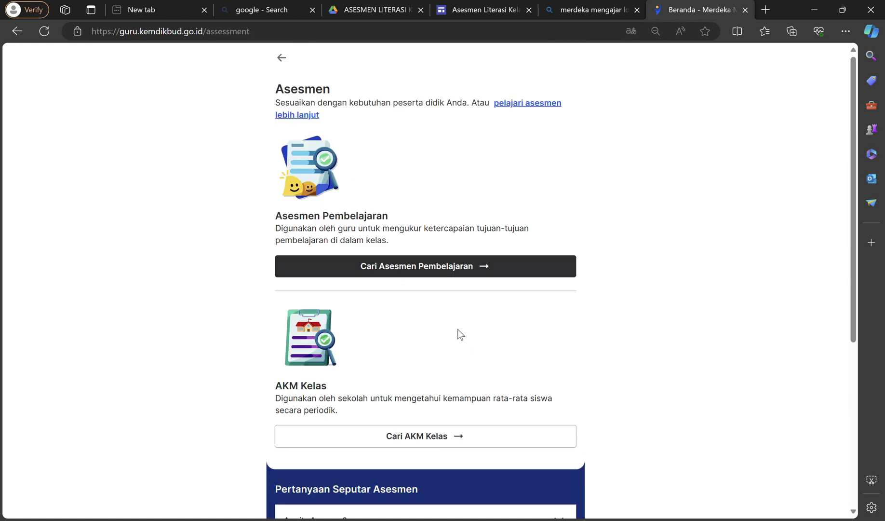
{"action": "scroll", "coordinate": [532, 345], "scroll_direction": "down", "scroll_amount": 4}
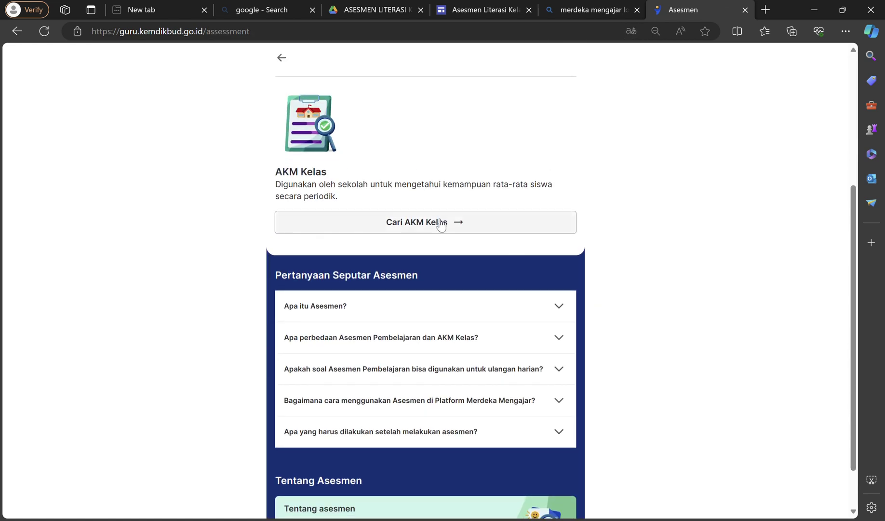
{"action": "left_click", "coordinate": [488, 223]}
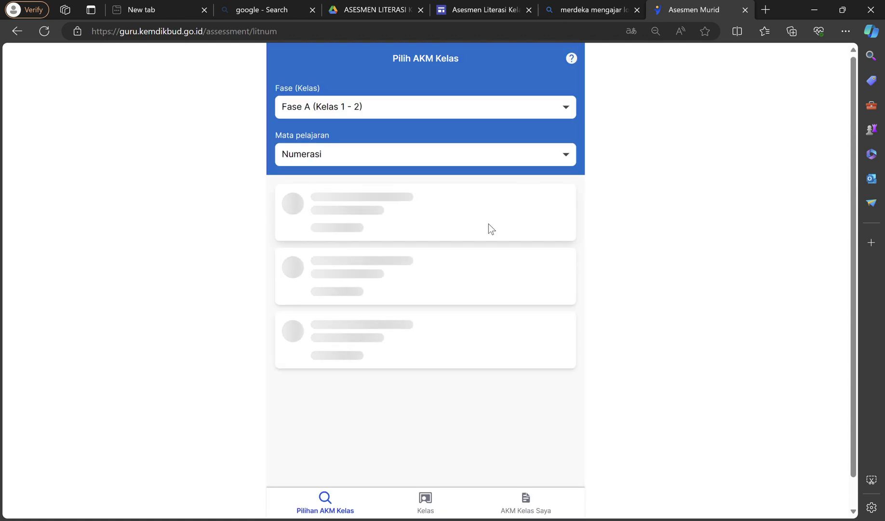
Filter the AKM Kelas packages to Fase C (Kelas 5 - 6) and the subject Literasi
{"action": "left_click", "coordinate": [523, 106]}
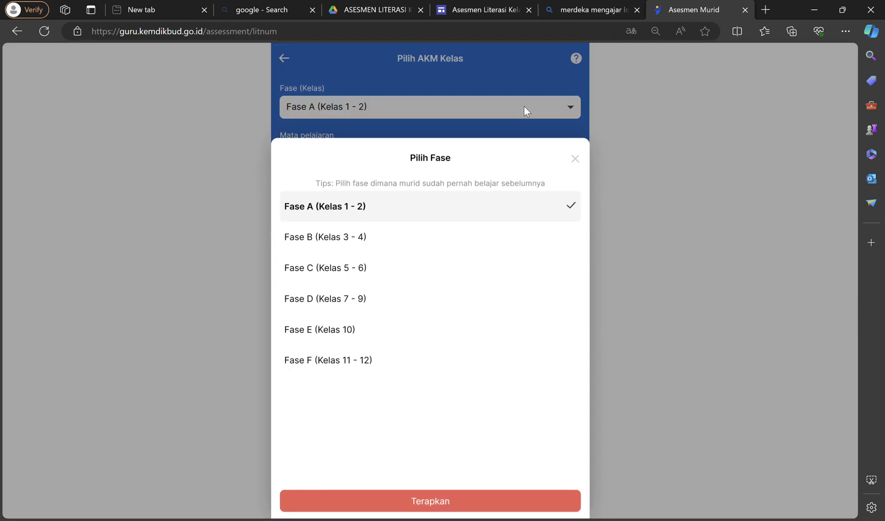
{"action": "left_click", "coordinate": [397, 266]}
{"action": "left_click", "coordinate": [524, 501]}
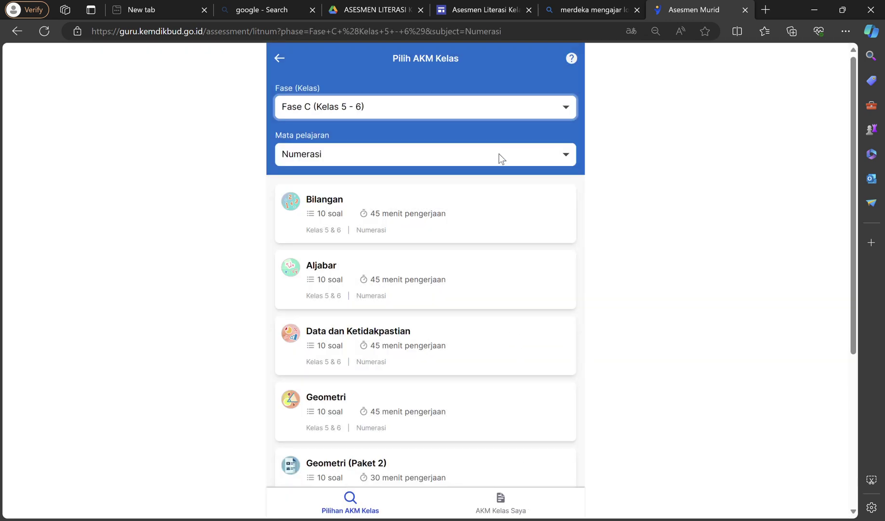
{"action": "left_click", "coordinate": [500, 157]}
{"action": "left_click", "coordinate": [437, 227]}
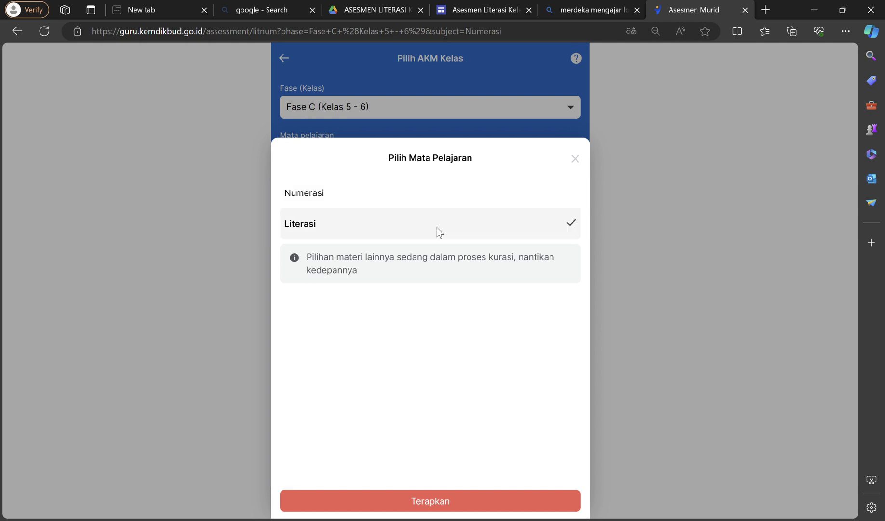
{"action": "left_click", "coordinate": [523, 504]}
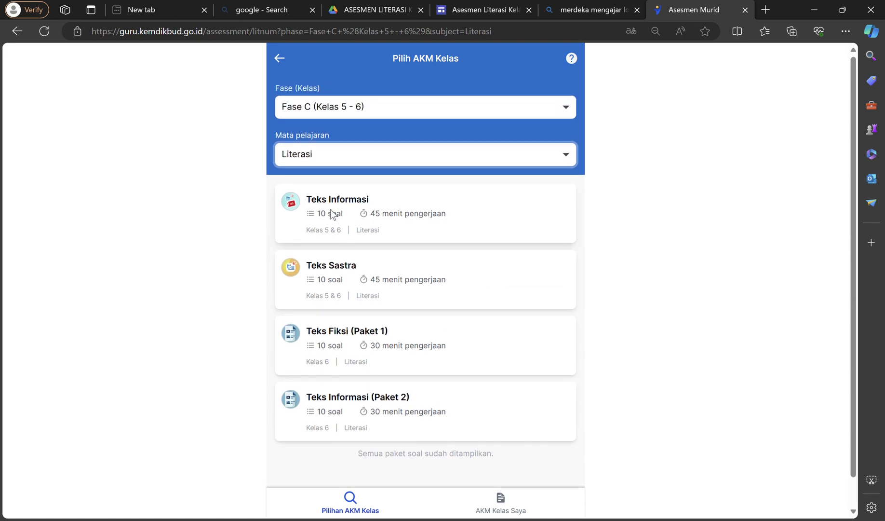
Choose the Teks Informasi package for Kelas 5 & 6 and use it online by sharing a link with students
{"action": "left_click", "coordinate": [366, 202]}
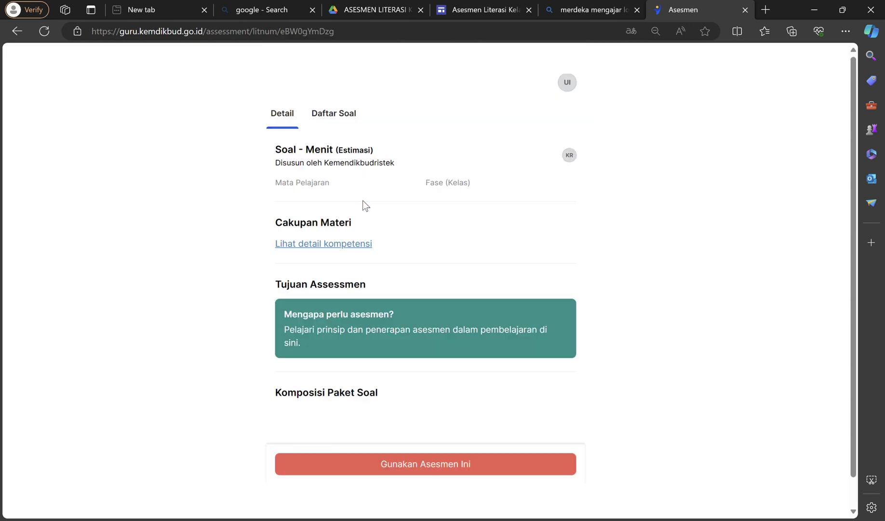
{"action": "scroll", "coordinate": [439, 319], "scroll_direction": "down", "scroll_amount": 2}
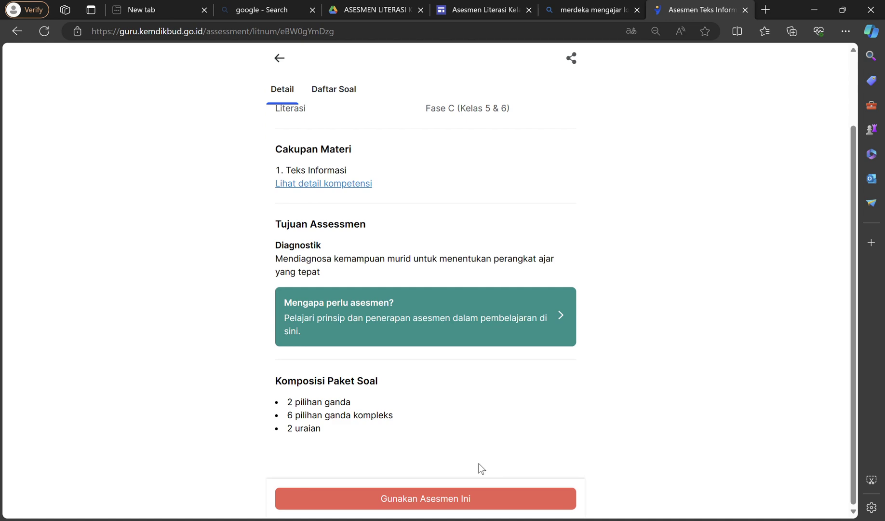
{"action": "left_click", "coordinate": [495, 507]}
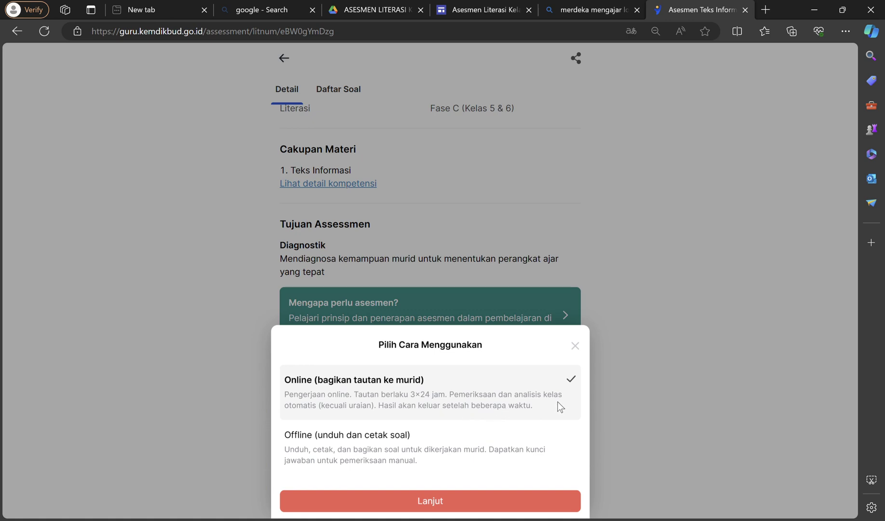
{"action": "left_click", "coordinate": [449, 459]}
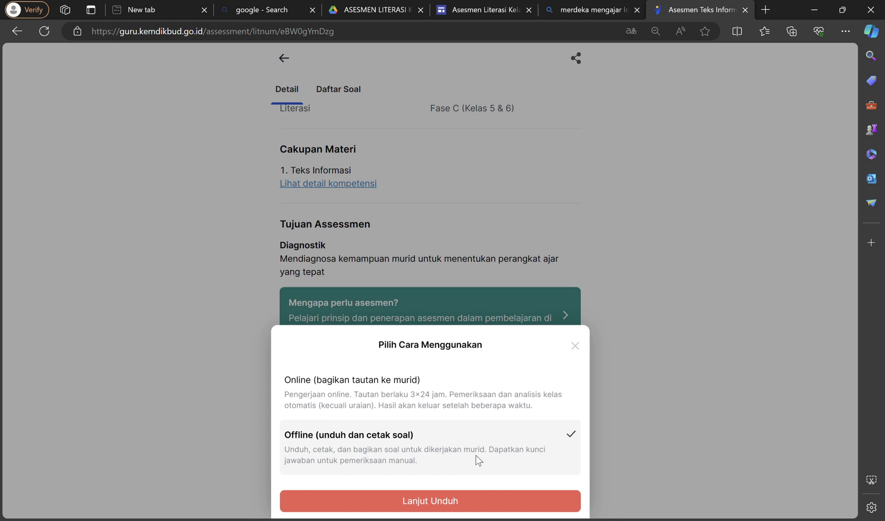
{"action": "left_click", "coordinate": [497, 403]}
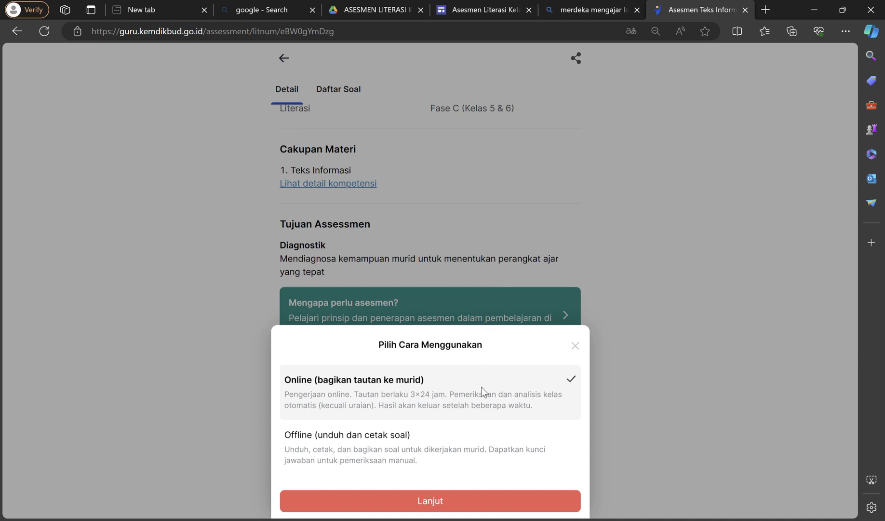
{"action": "left_click", "coordinate": [500, 501]}
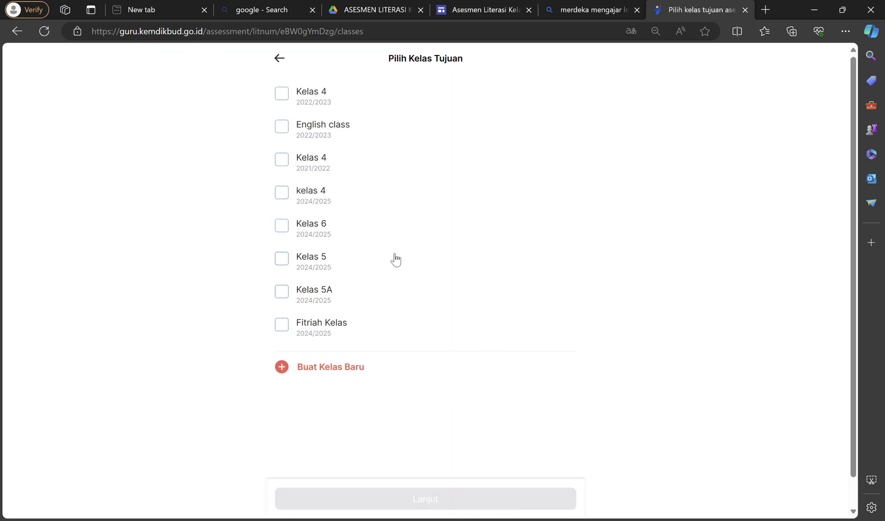
Create and save a new class named Kelas, the teacher's first name and Literasi, with level Kelas 5 and school year 2024/2025
{"action": "left_click", "coordinate": [355, 371]}
{"action": "left_click", "coordinate": [427, 115]}
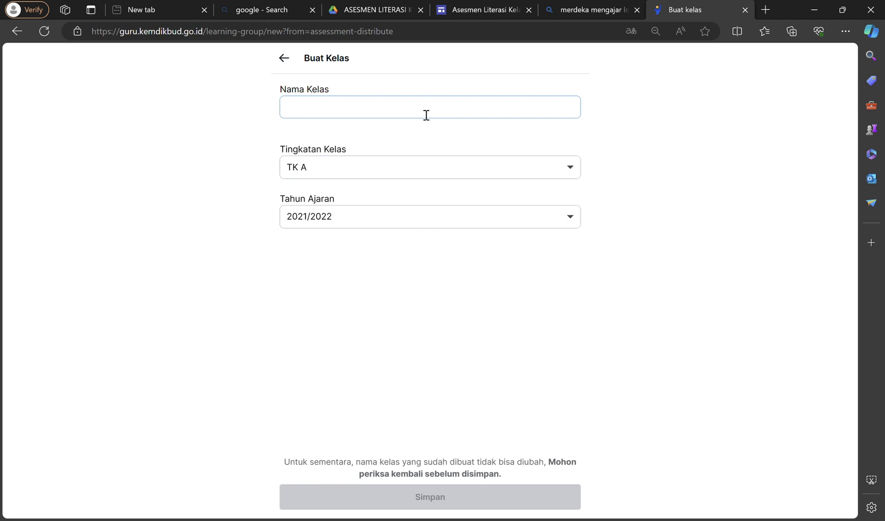
{"action": "type", "text": "Ke"}
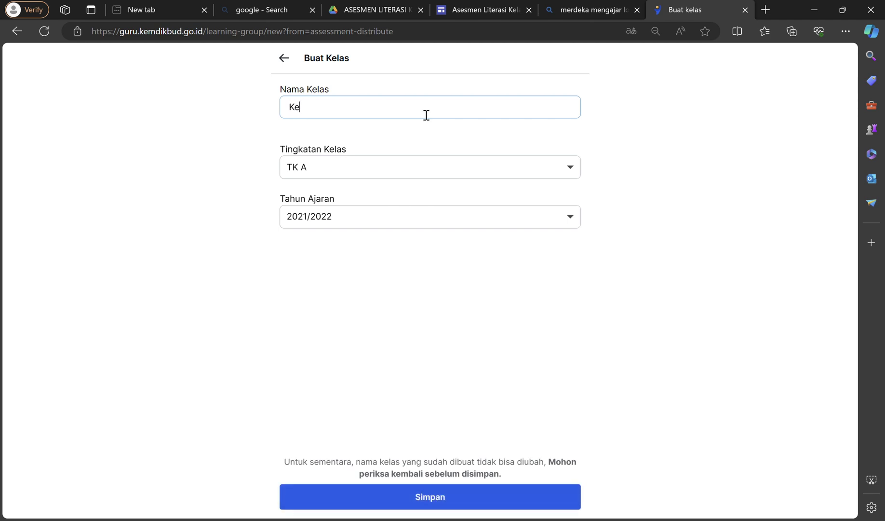
{"action": "type", "text": "las Fitri"}
{"action": "type", "text": "Literasi"}
{"action": "left_click", "coordinate": [392, 167]}
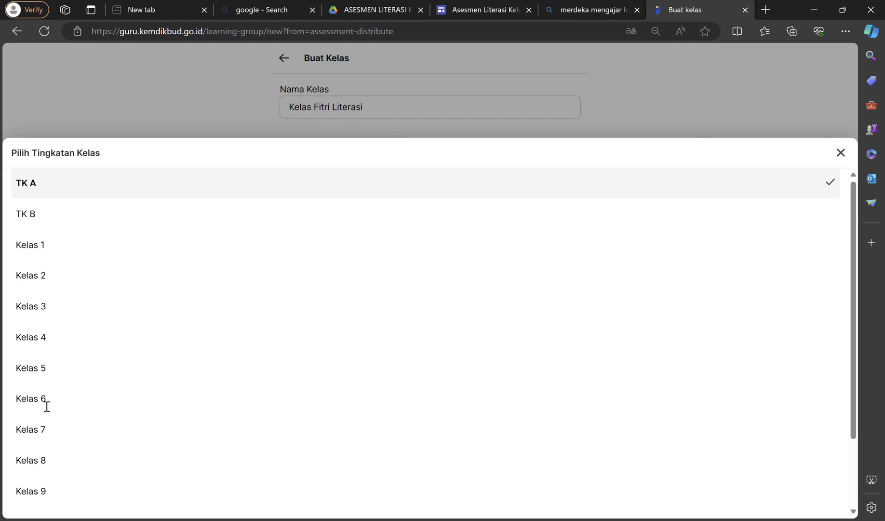
{"action": "left_click", "coordinate": [47, 375]}
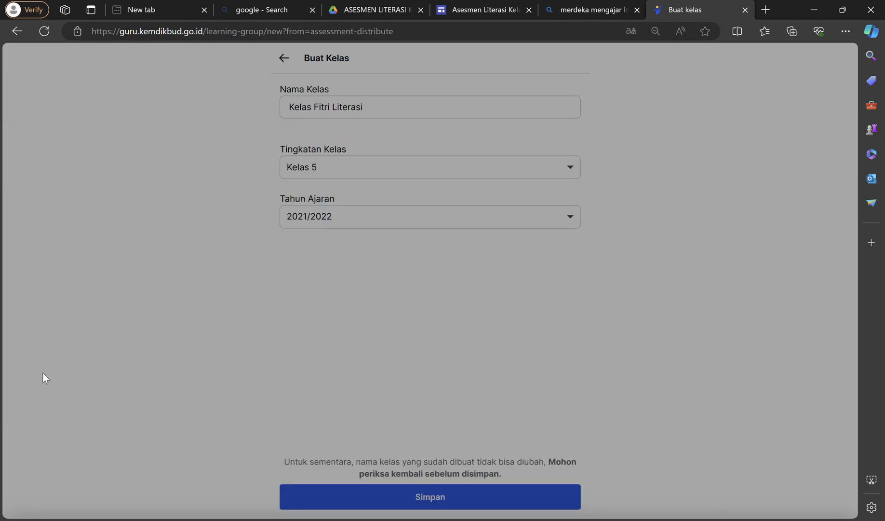
{"action": "left_click", "coordinate": [484, 216]}
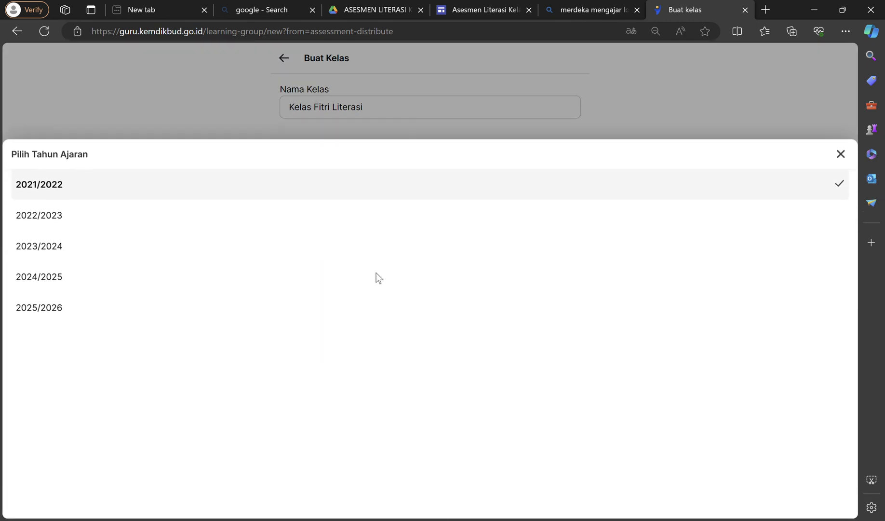
{"action": "left_click", "coordinate": [65, 276]}
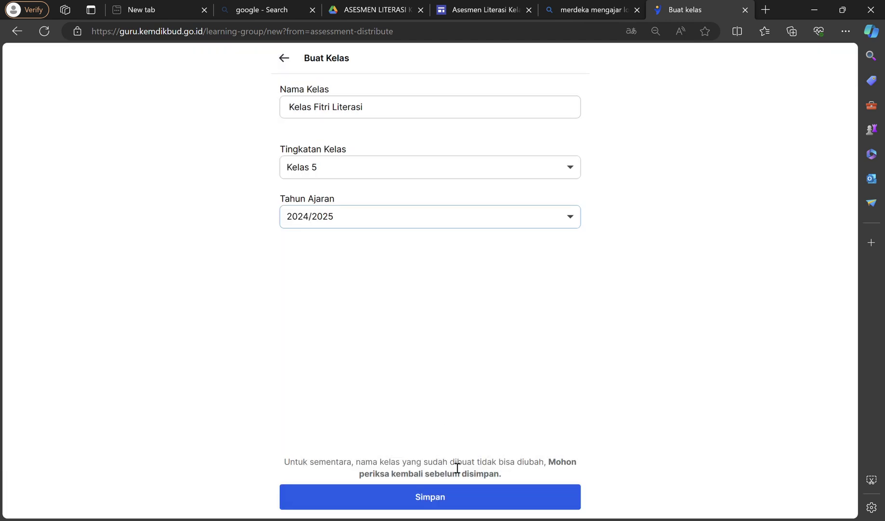
{"action": "left_click", "coordinate": [478, 502]}
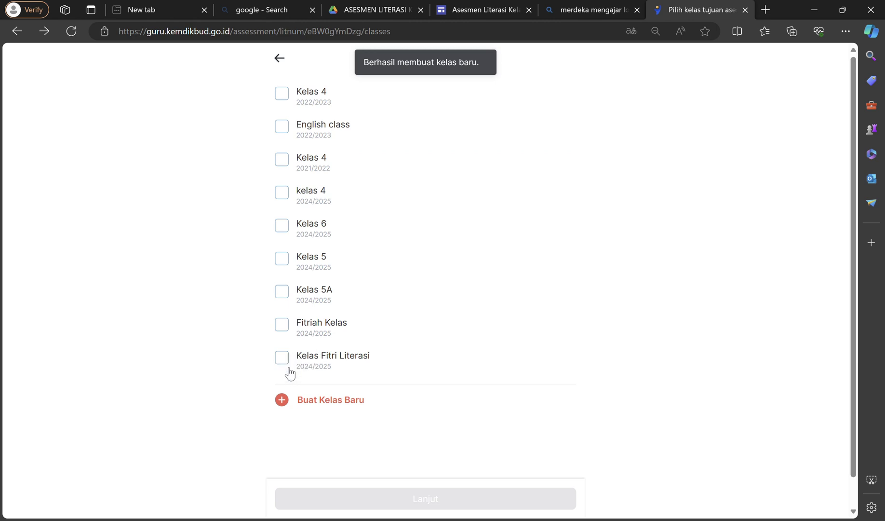
Generate the assessment link for the newly created Literasi class and copy it
{"action": "left_click", "coordinate": [288, 360]}
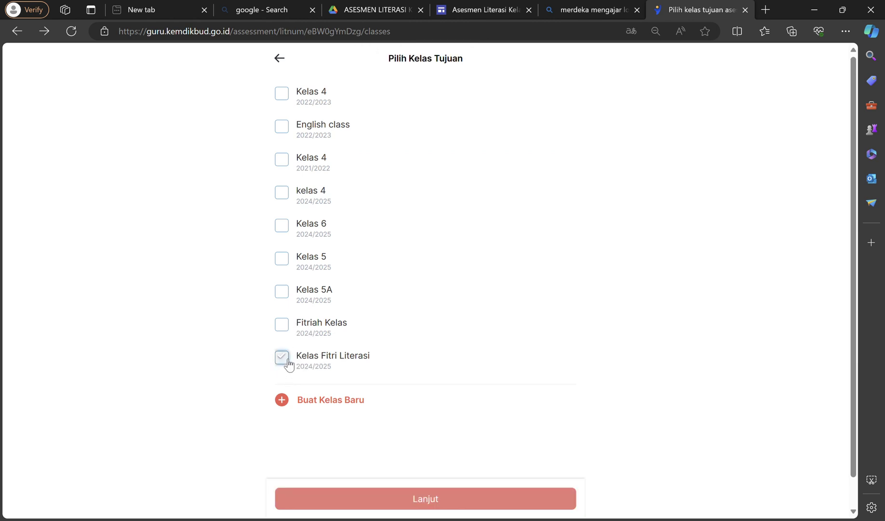
{"action": "scroll", "coordinate": [511, 425], "scroll_direction": "down", "scroll_amount": 1}
{"action": "left_click", "coordinate": [521, 470]}
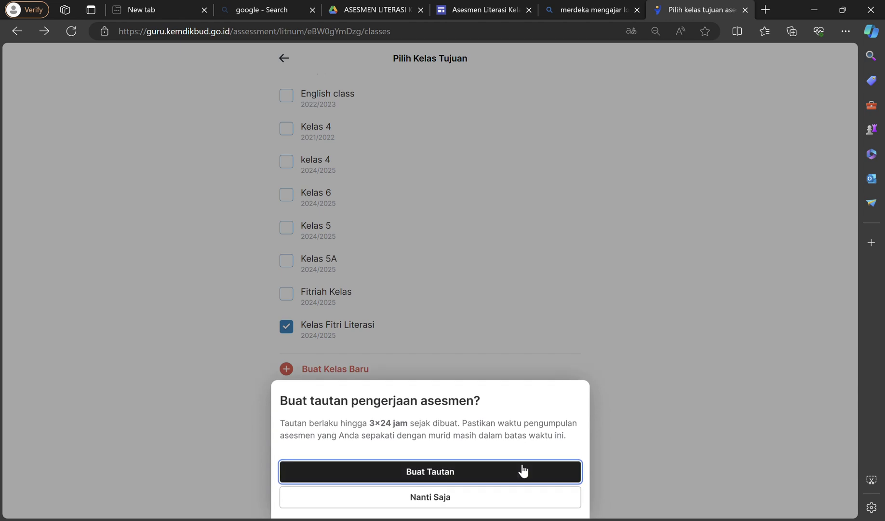
{"action": "left_click", "coordinate": [484, 470]}
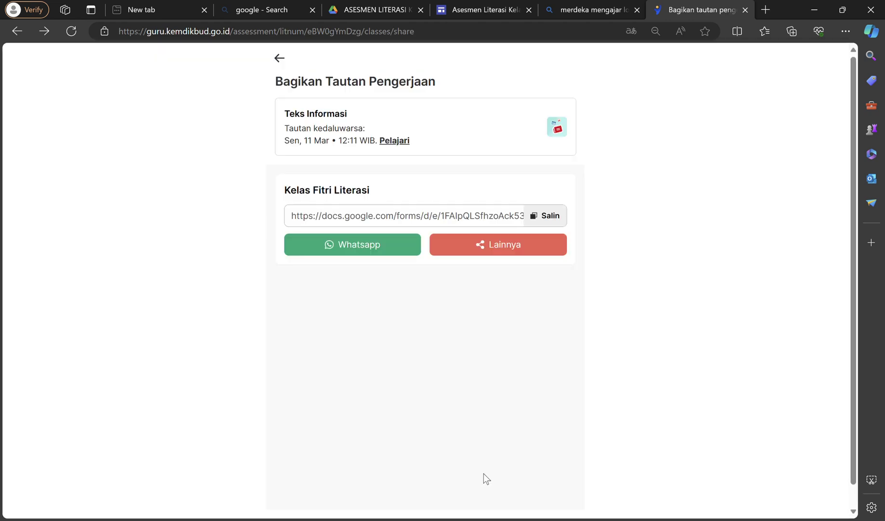
{"action": "left_click", "coordinate": [558, 223]}
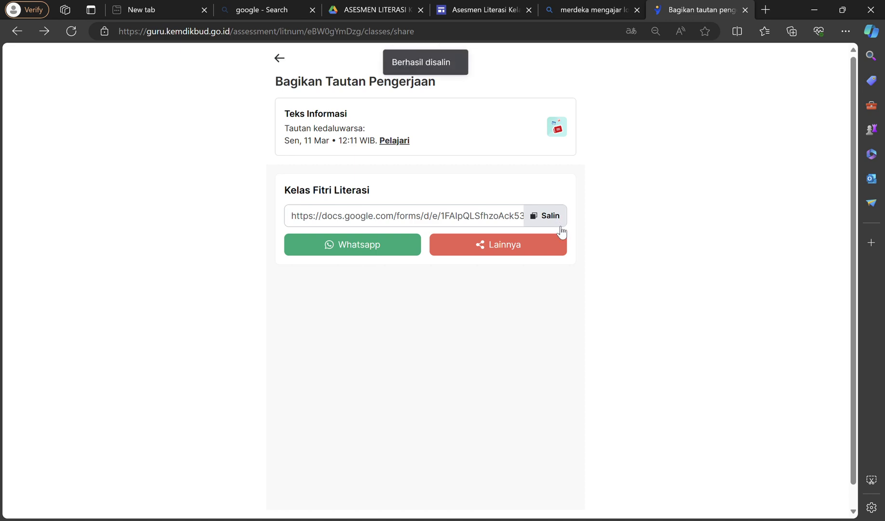
Back in Google Sites, insert a button named Asesmen Literasi Teks Cerita that links to the copied assessment form address
{"action": "left_click", "coordinate": [474, 10]}
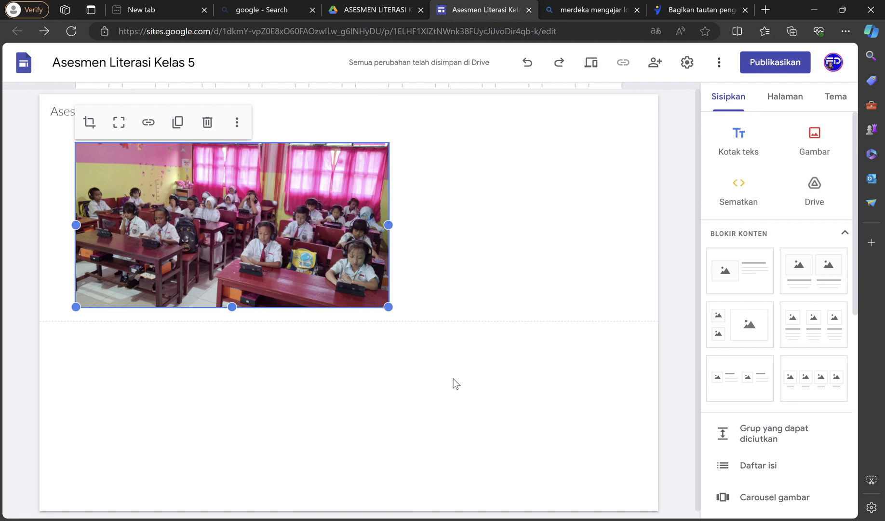
{"action": "scroll", "coordinate": [742, 338], "scroll_direction": "down", "scroll_amount": 3}
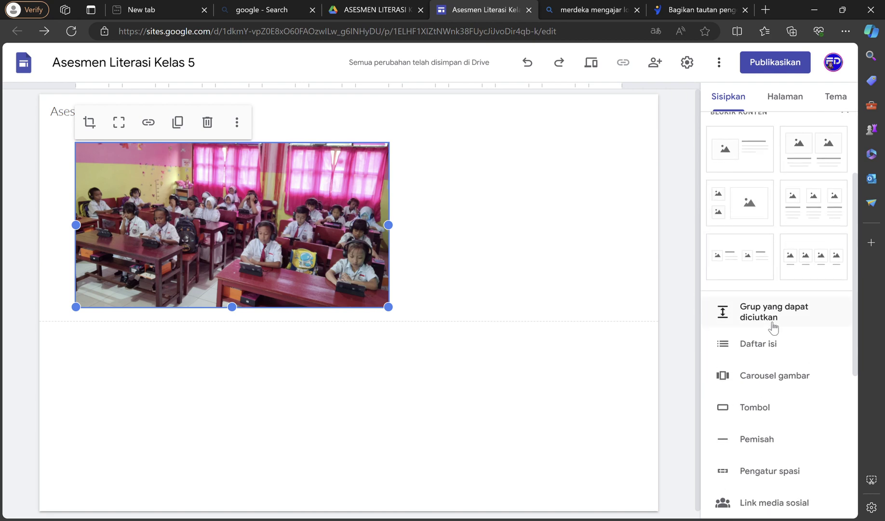
{"action": "left_click", "coordinate": [779, 412]}
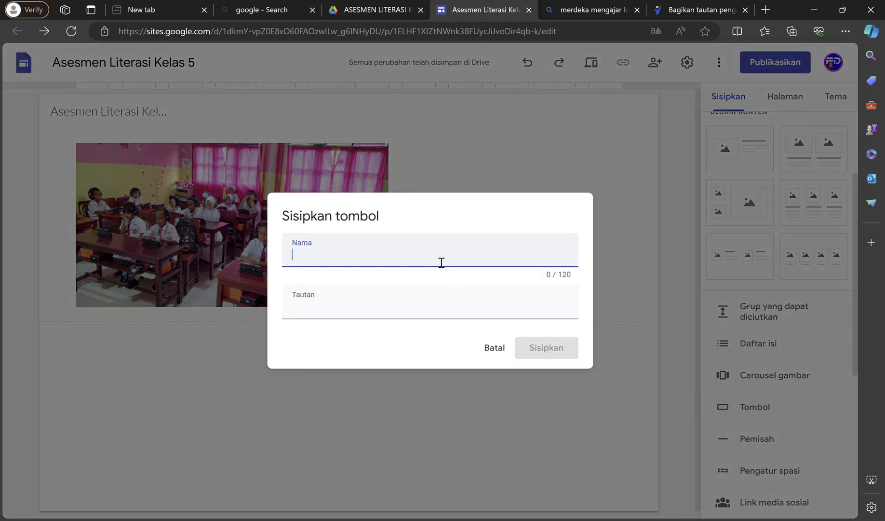
{"action": "type", "text": "Asesmen Literasi"}
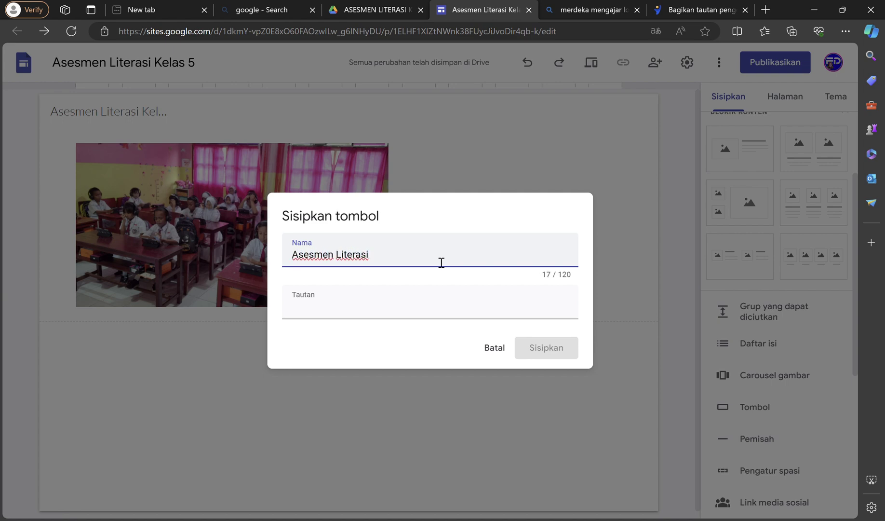
{"action": "type", "text": " Teks Cerita"}
{"action": "left_click", "coordinate": [409, 314]}
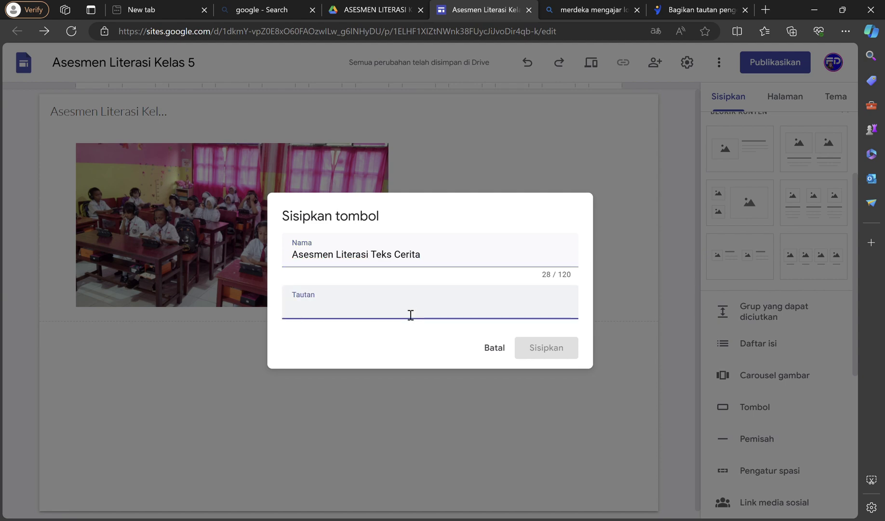
{"action": "key", "text": "ctrl+v"}
{"action": "left_click", "coordinate": [559, 348]}
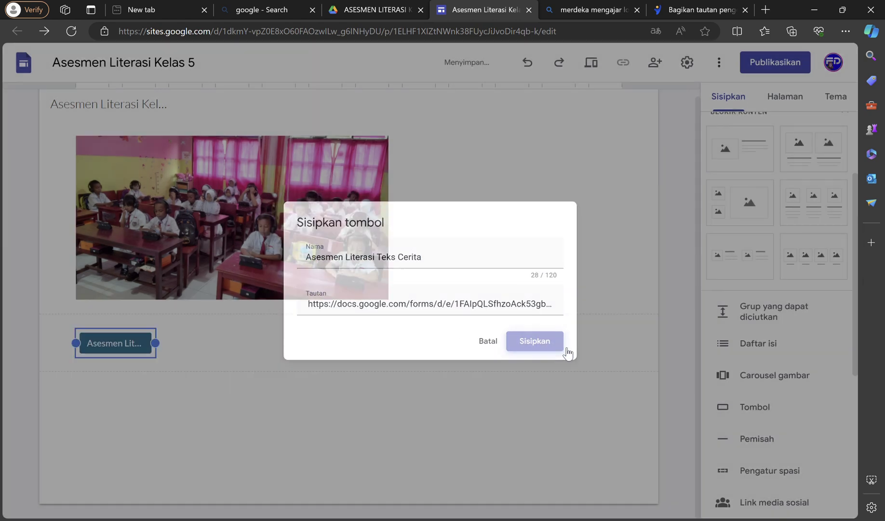
Widen the Asesmen Literasi Teks Cerita button to match the classroom photo and place it directly beneath the photo
{"action": "left_click_drag", "start_coordinate": [155, 343], "coordinate": [388, 346]}
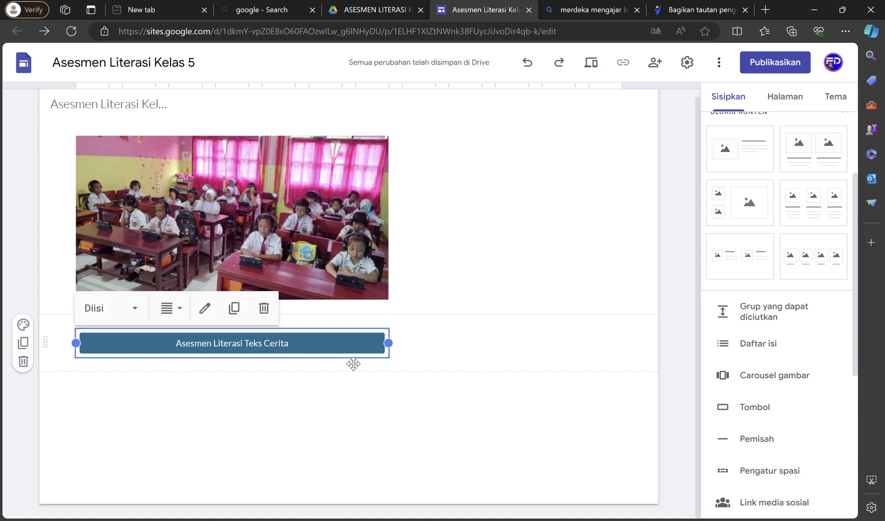
{"action": "left_click_drag", "start_coordinate": [347, 359], "coordinate": [200, 298]}
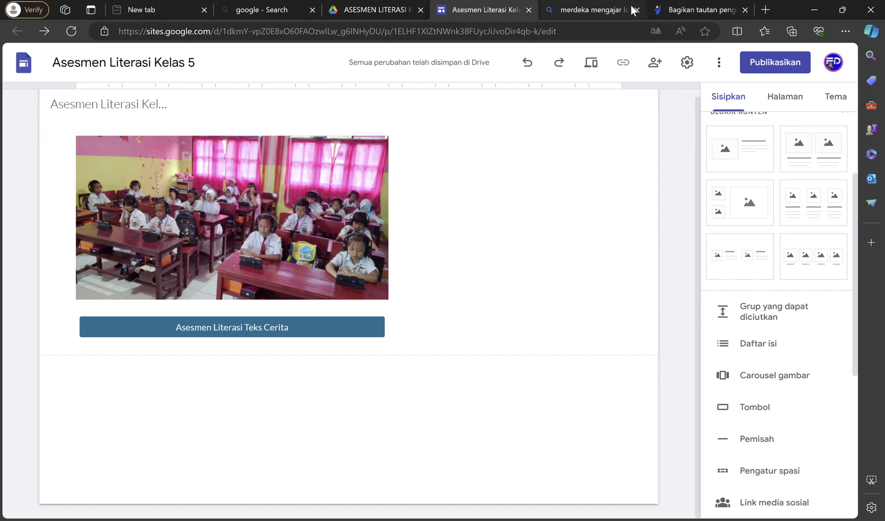
Check which package the shared link belongs to, and rename the button Asesmen Literasi Materi Teks Informasi
{"action": "left_click", "coordinate": [686, 8]}
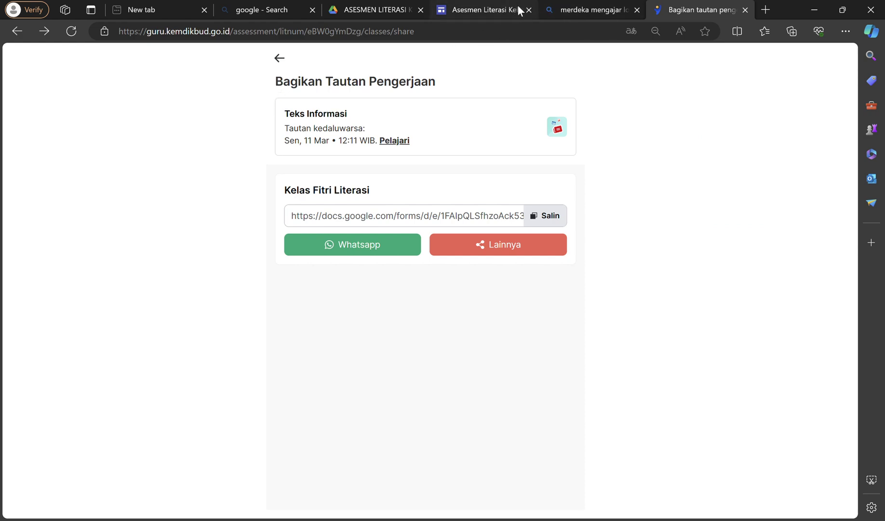
{"action": "left_click", "coordinate": [479, 11]}
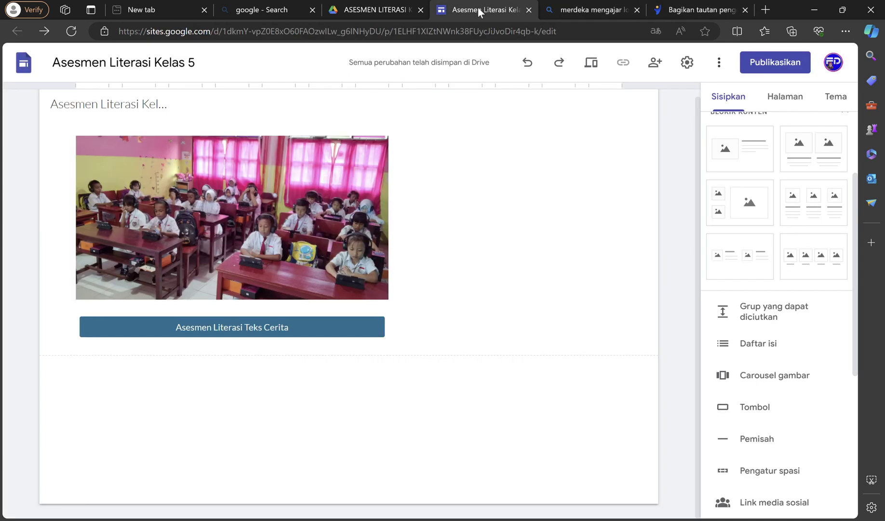
{"action": "left_click", "coordinate": [312, 336]}
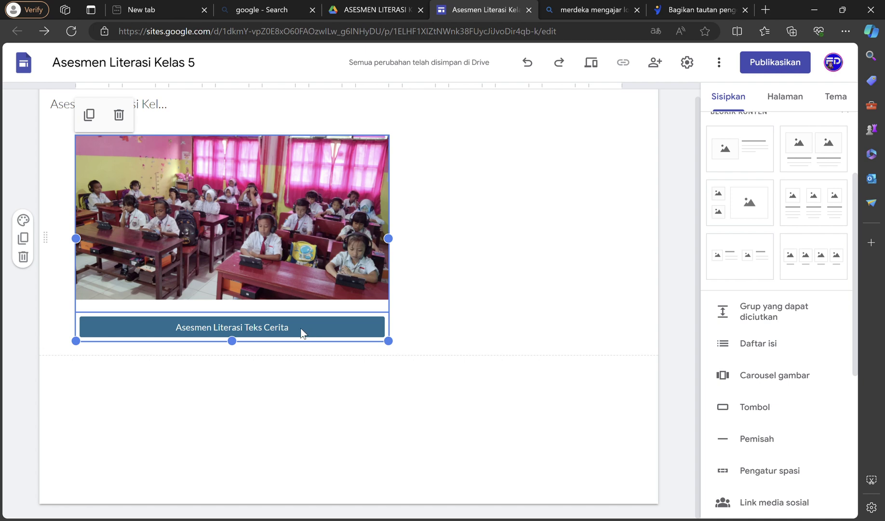
{"action": "left_click", "coordinate": [275, 333]}
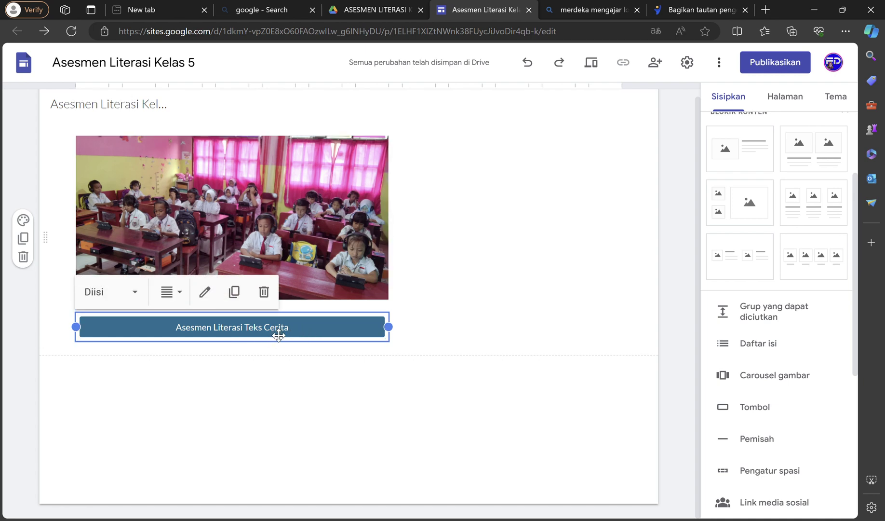
{"action": "left_click", "coordinate": [204, 292]}
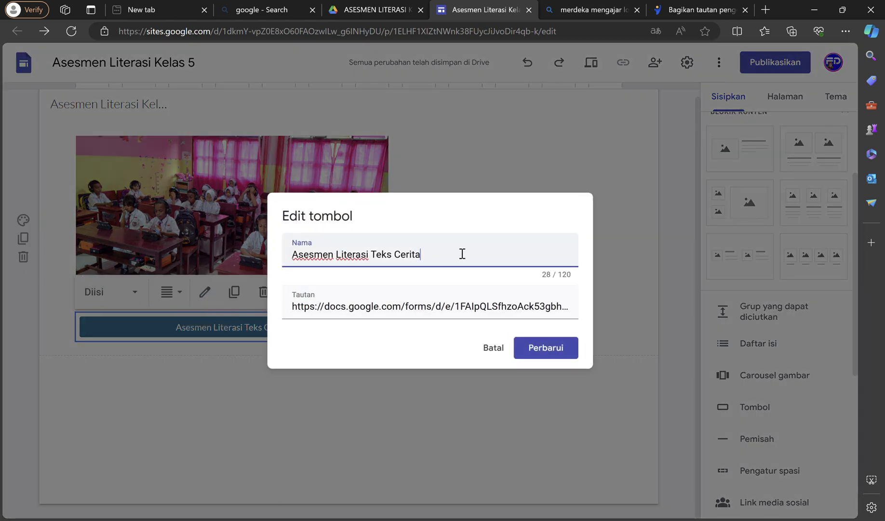
{"action": "key", "text": "BackSpace"}
{"action": "key", "text": "BackSpace"}
{"action": "key", "text": "BackSpace"}
{"action": "key", "text": "BackSpace"}
{"action": "type", "text": "Informasi"}
{"action": "left_click", "coordinate": [378, 264]}
{"action": "type", "text": "Maret"}
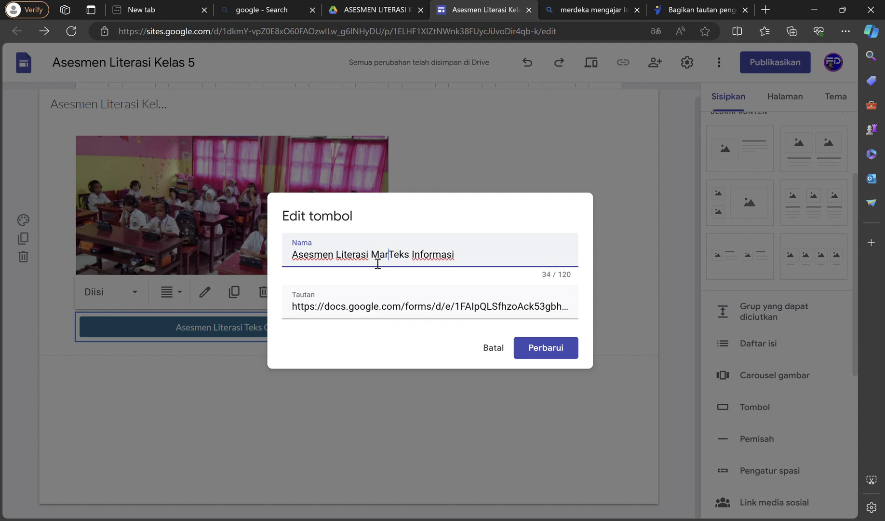
{"action": "key", "text": "BackSpace"}
{"action": "key", "text": "BackSpace"}
{"action": "key", "text": "BackSpace"}
{"action": "key", "text": "BackSpace"}
{"action": "type", "text": "teri"}
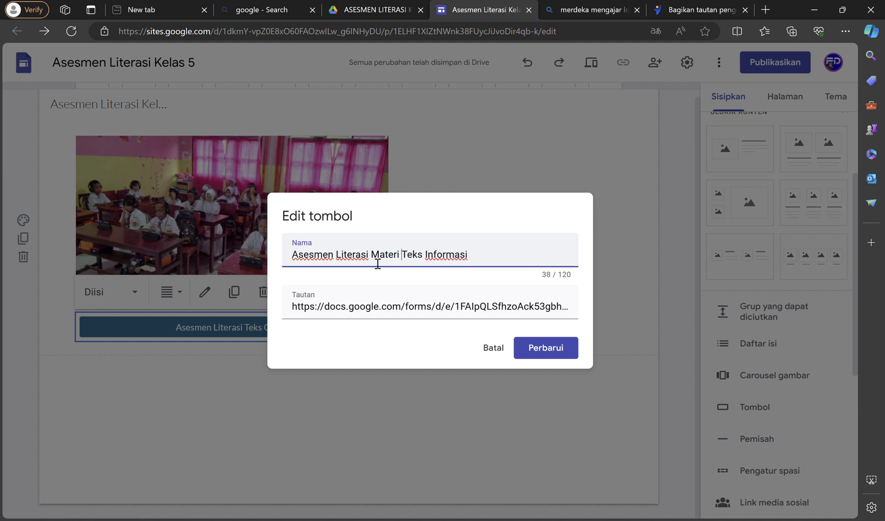
{"action": "left_click", "coordinate": [553, 346]}
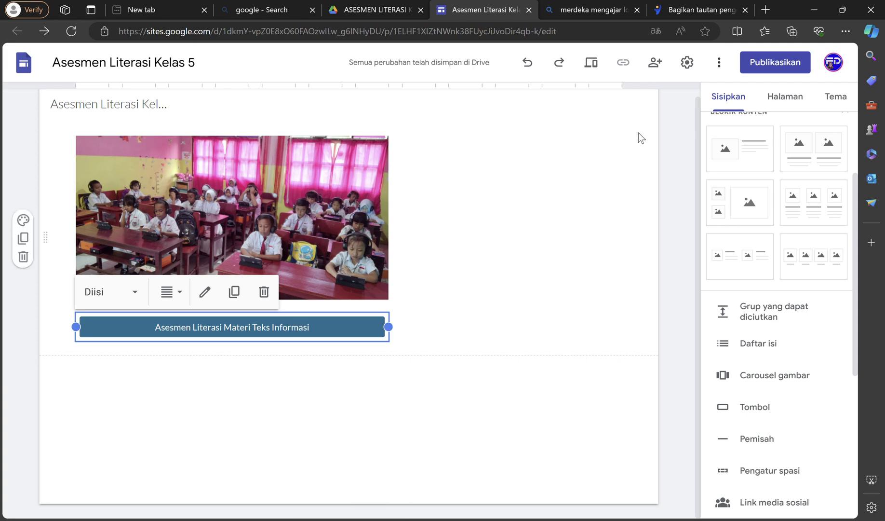
Switch to Merdeka Mengajar, return to its home page and open the AKM Kelas selection under Asesmen Murid
{"action": "left_click", "coordinate": [714, 10]}
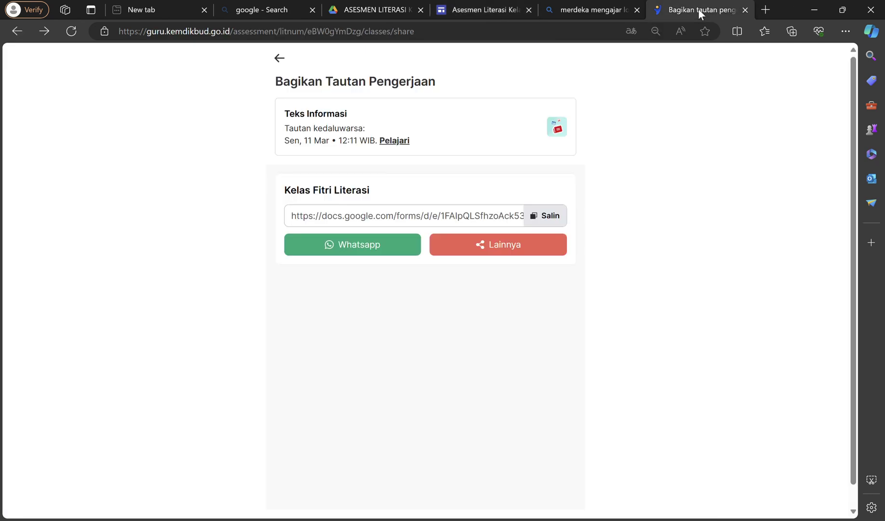
{"action": "left_click", "coordinate": [282, 57]}
{"action": "left_click", "coordinate": [283, 58]}
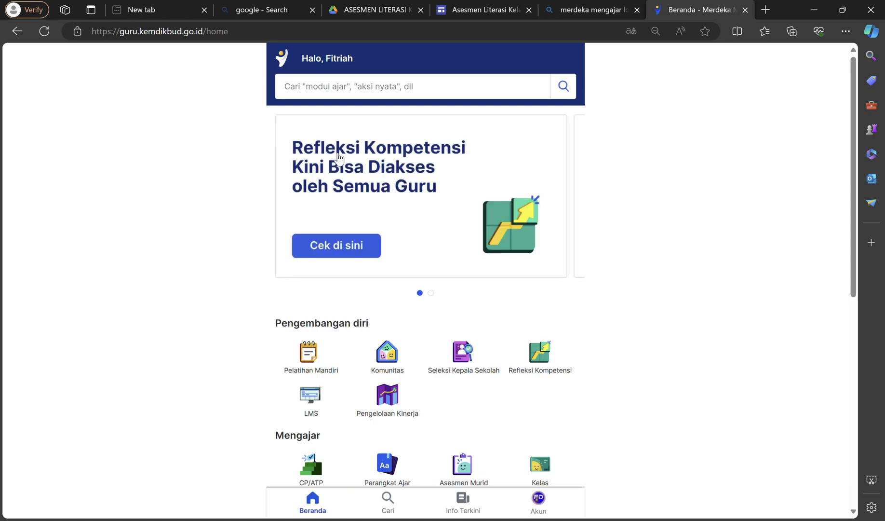
{"action": "scroll", "coordinate": [540, 299], "scroll_direction": "down", "scroll_amount": 3}
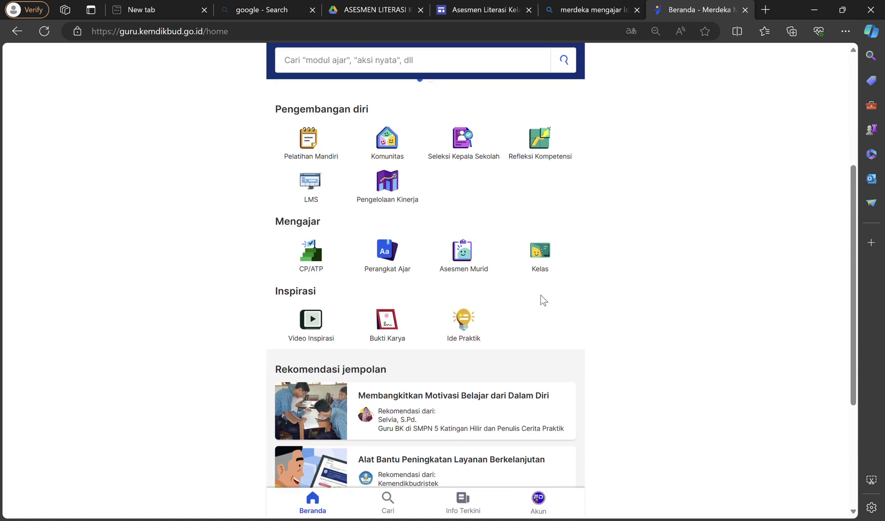
{"action": "left_click", "coordinate": [464, 251]}
{"action": "scroll", "coordinate": [475, 244], "scroll_direction": "down", "scroll_amount": 4}
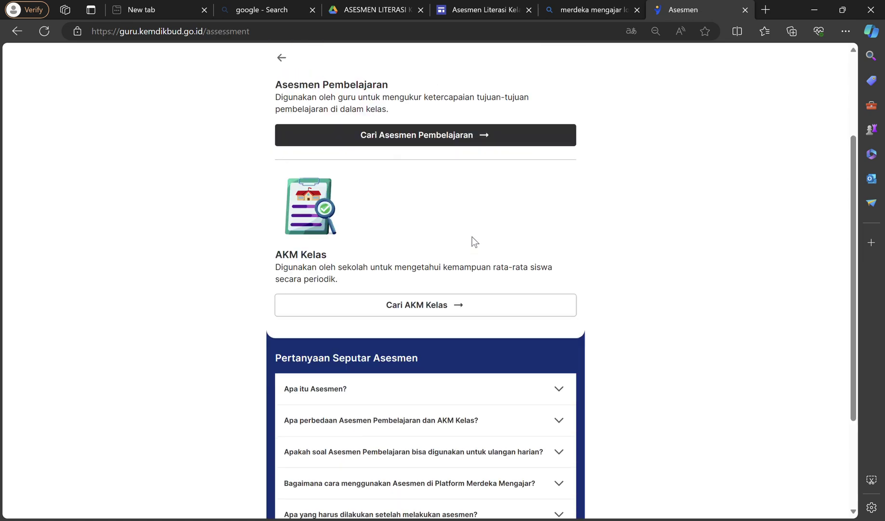
{"action": "left_click", "coordinate": [472, 223]}
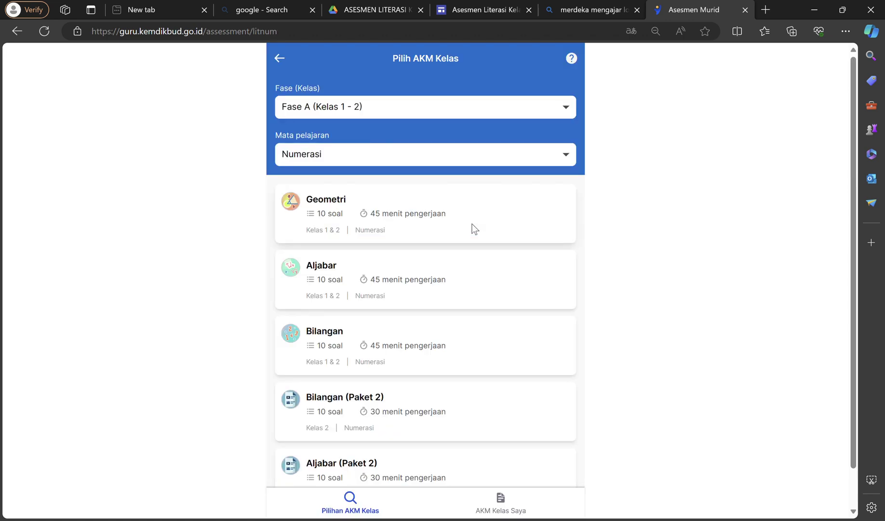
Filter the AKM Kelas packages to Fase C (Kelas 5 - 6) and the subject Literasi
{"action": "left_click", "coordinate": [529, 106]}
{"action": "left_click", "coordinate": [392, 274]}
{"action": "left_click", "coordinate": [509, 501]}
{"action": "left_click", "coordinate": [500, 155]}
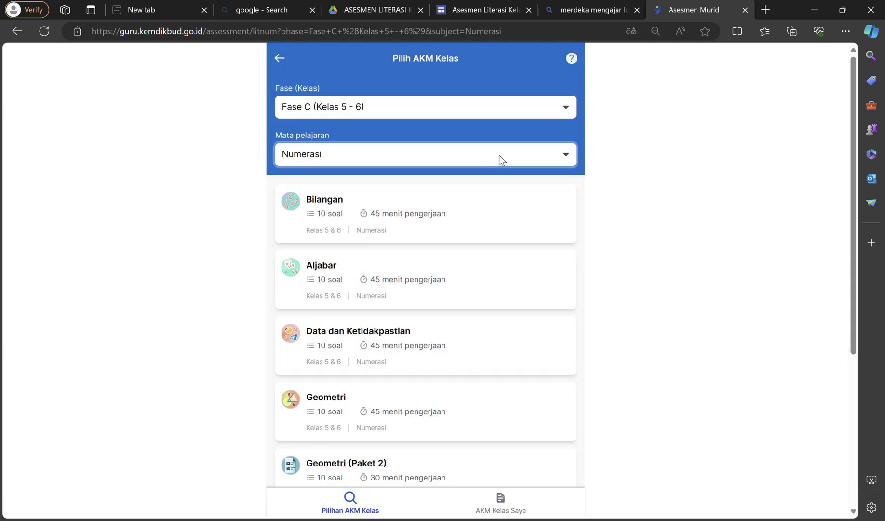
{"action": "left_click", "coordinate": [435, 223]}
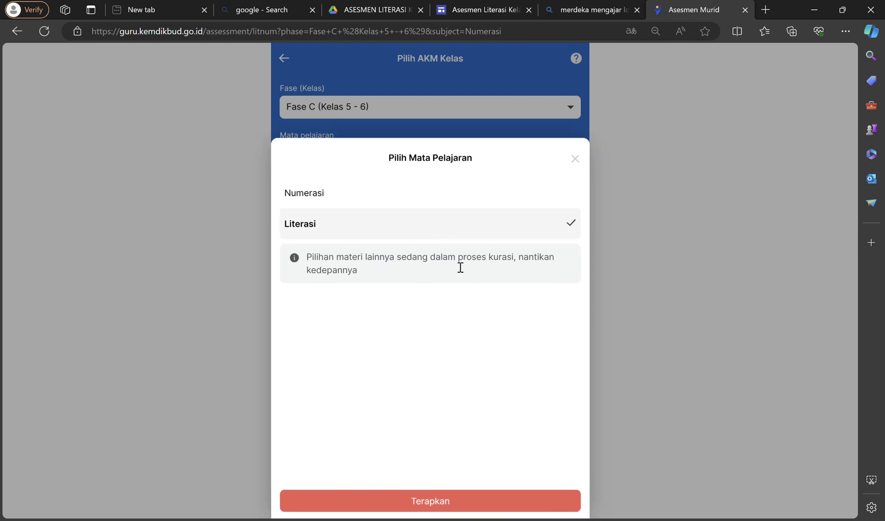
{"action": "left_click", "coordinate": [503, 507]}
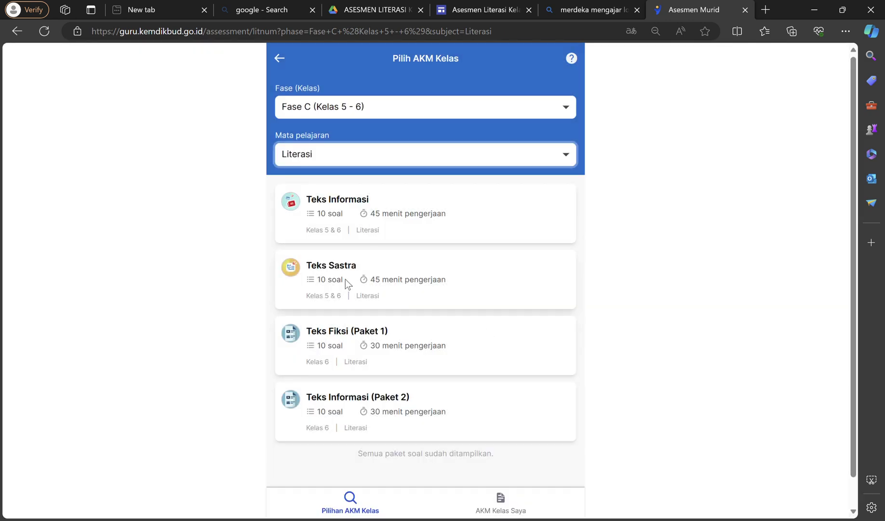
Choose the Teks Sastra package for Kelas 5 & 6 and use it online by sharing a link with students
{"action": "left_click", "coordinate": [437, 276]}
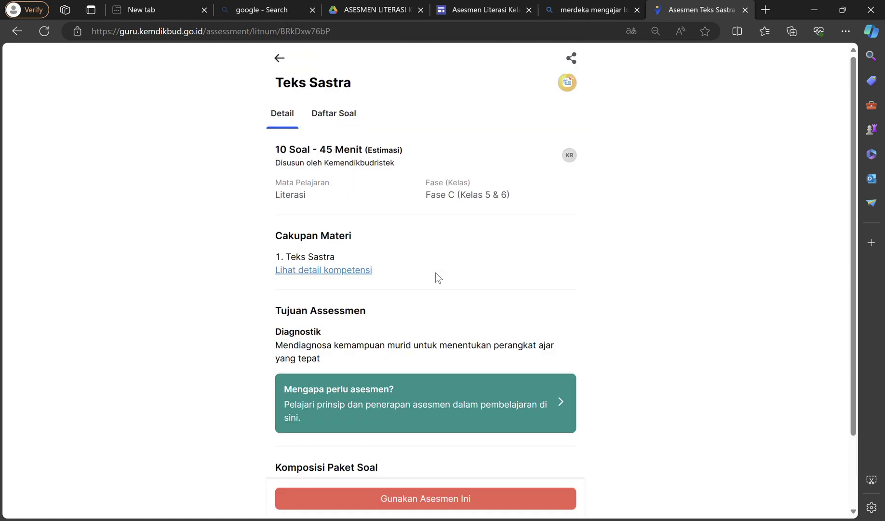
{"action": "scroll", "coordinate": [436, 273], "scroll_direction": "down", "scroll_amount": 2}
{"action": "left_click", "coordinate": [484, 495]}
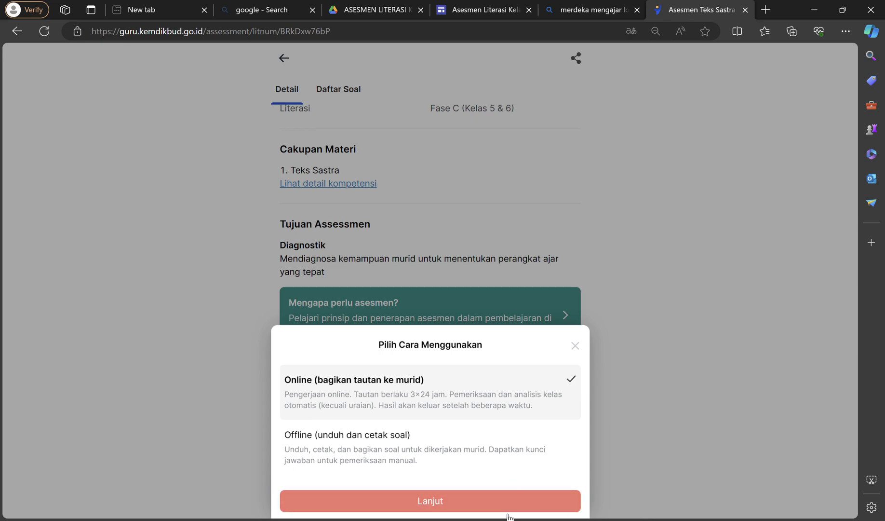
{"action": "left_click", "coordinate": [510, 503]}
Select the teacher's Literasi class for 2024/2025, generate its Teks Sastra assessment link and copy it
{"action": "left_click", "coordinate": [290, 363]}
{"action": "left_click", "coordinate": [502, 498]}
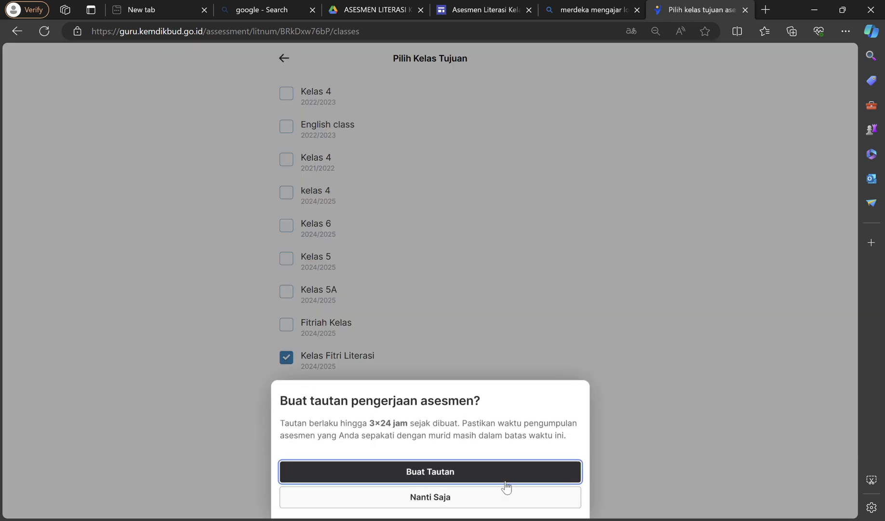
{"action": "left_click", "coordinate": [505, 474]}
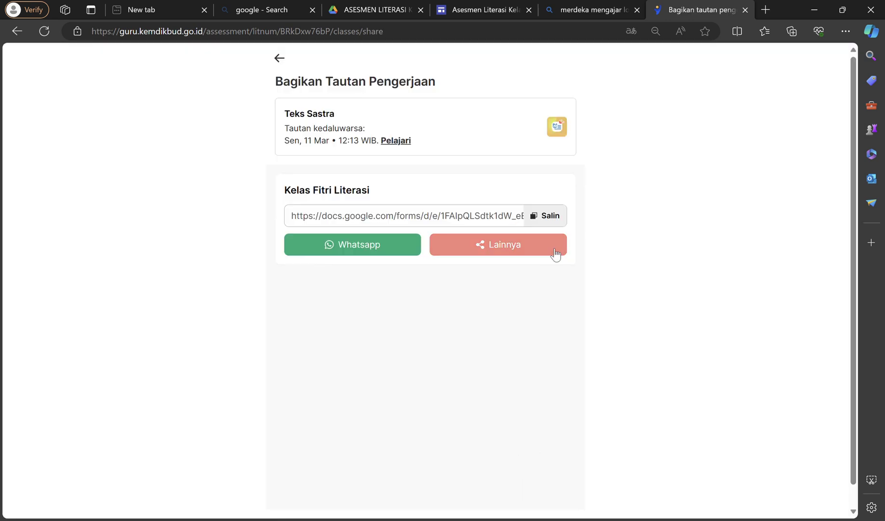
{"action": "left_click", "coordinate": [547, 215]}
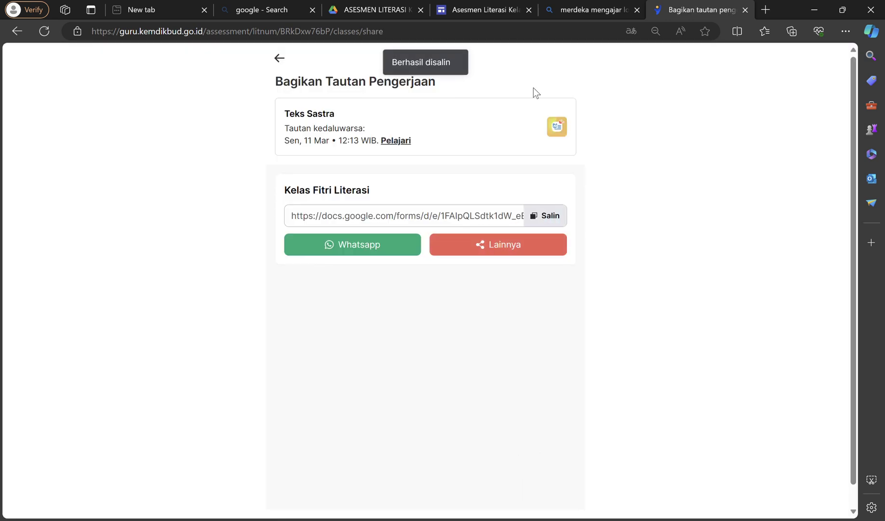
In Google Sites, insert a button named Asesmen Literasi Materi Teks Cerita with the copied link, widened to match and placed beneath the first button
{"action": "left_click", "coordinate": [473, 10]}
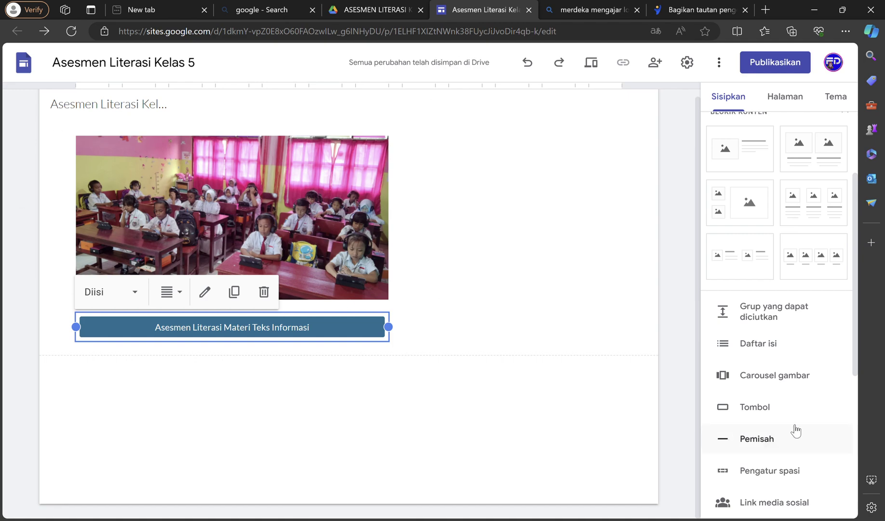
{"action": "left_click", "coordinate": [769, 410]}
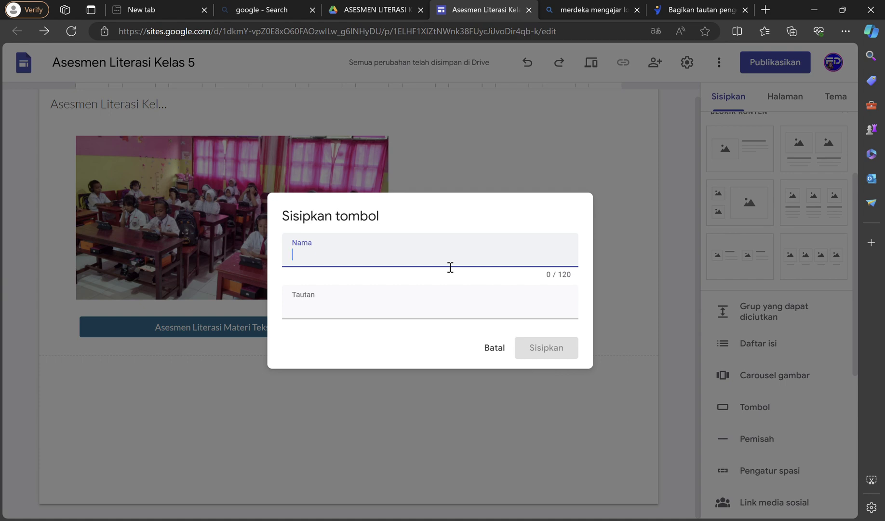
{"action": "type", "text": "Asesmen Literasi Materi"}
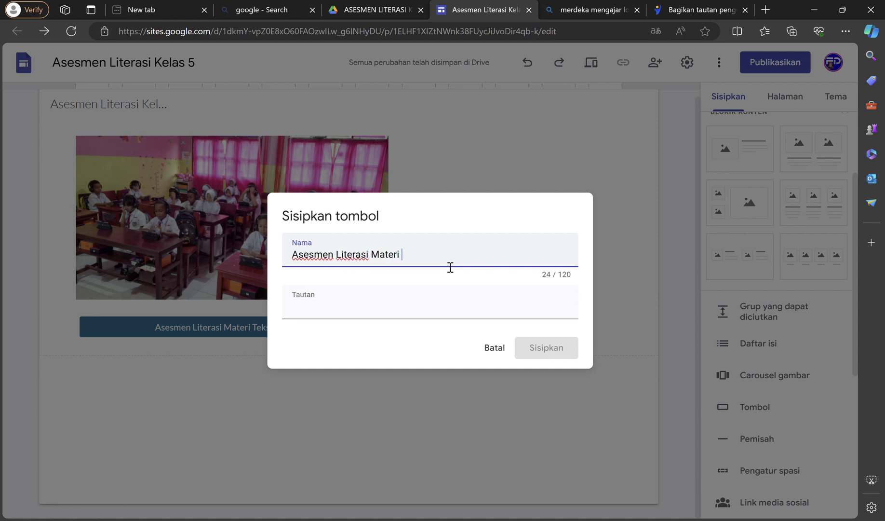
{"action": "type", "text": " Teks Cerita"}
{"action": "left_click", "coordinate": [359, 313]}
{"action": "key", "text": "ctrl+v"}
{"action": "left_click", "coordinate": [562, 353]}
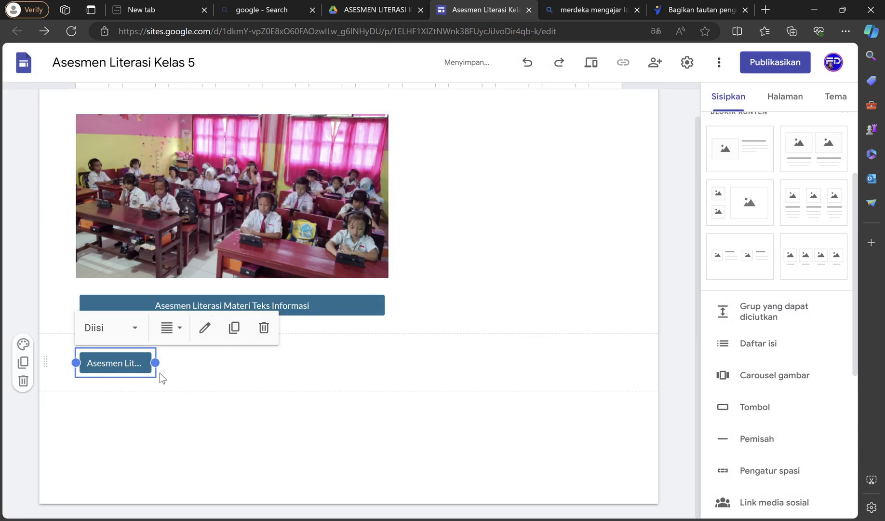
{"action": "left_click_drag", "start_coordinate": [163, 367], "coordinate": [247, 326]}
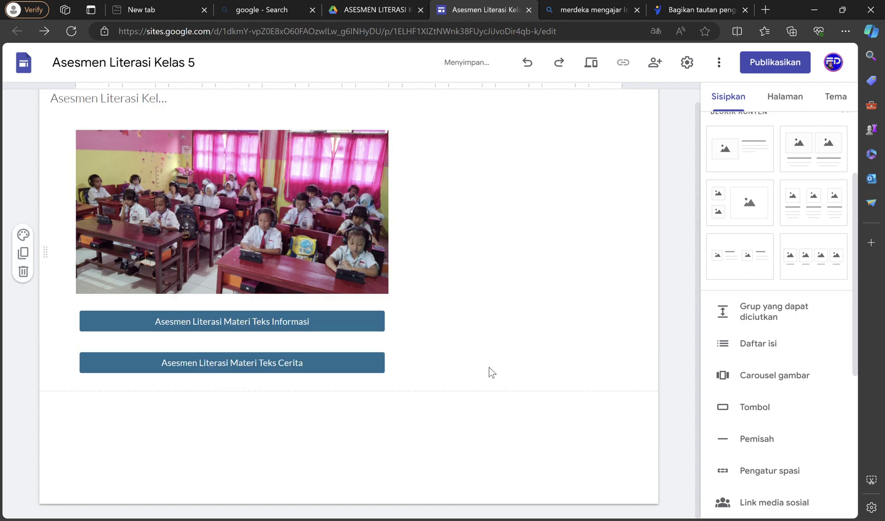
Go back to Merdeka Mengajar and reopen the AKM Kelas package list from the home page's Asesmen Murid
{"action": "left_click", "coordinate": [707, 8]}
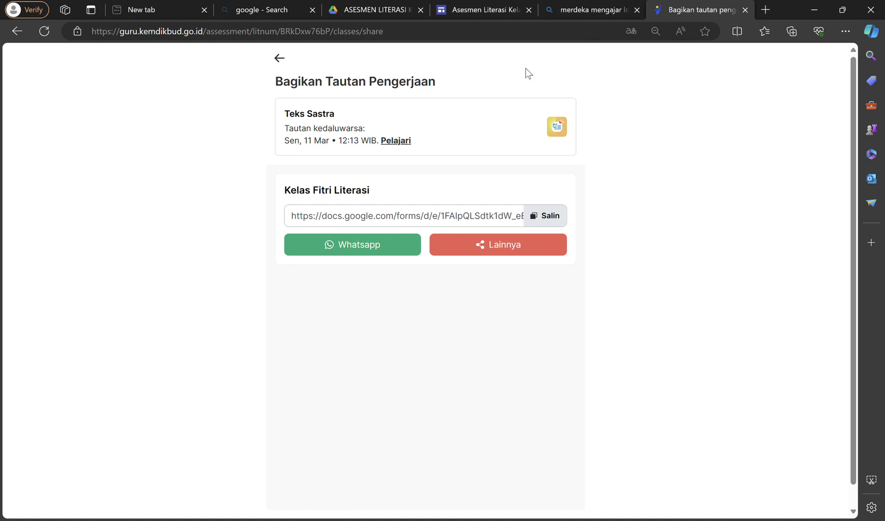
{"action": "left_click", "coordinate": [280, 59]}
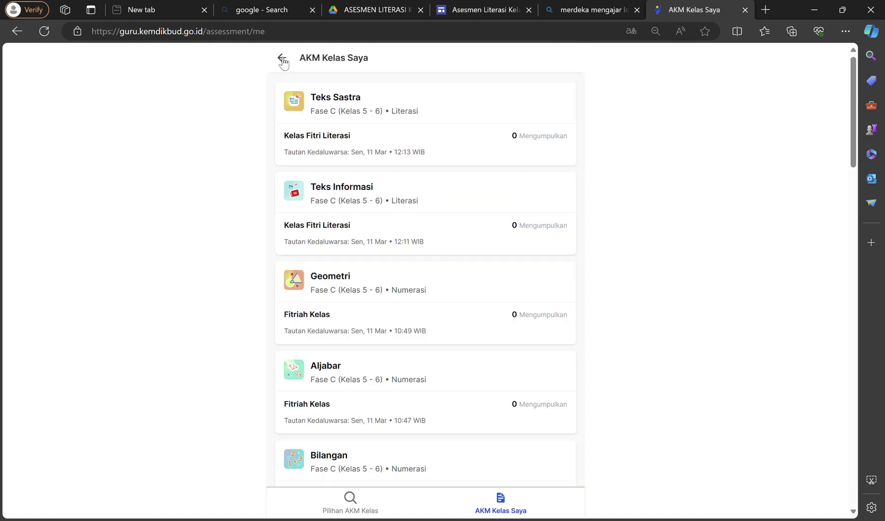
{"action": "left_click", "coordinate": [287, 59]}
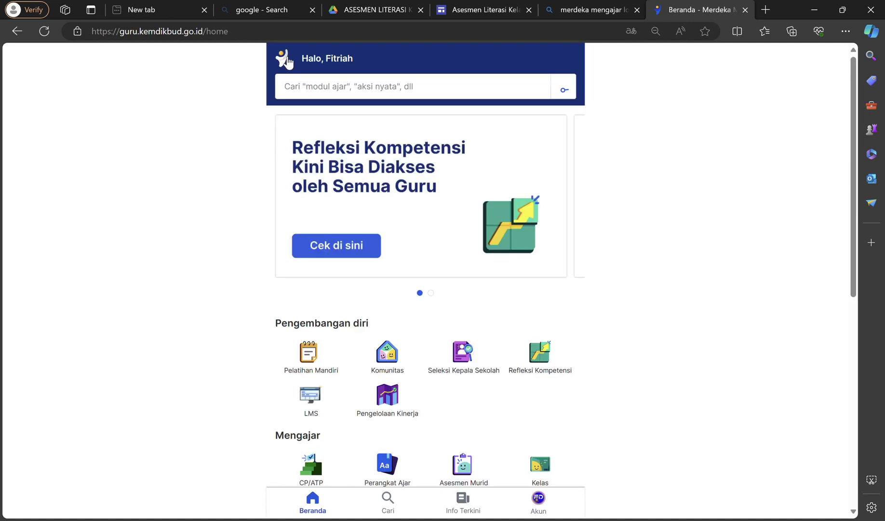
{"action": "scroll", "coordinate": [540, 322], "scroll_direction": "down", "scroll_amount": 3}
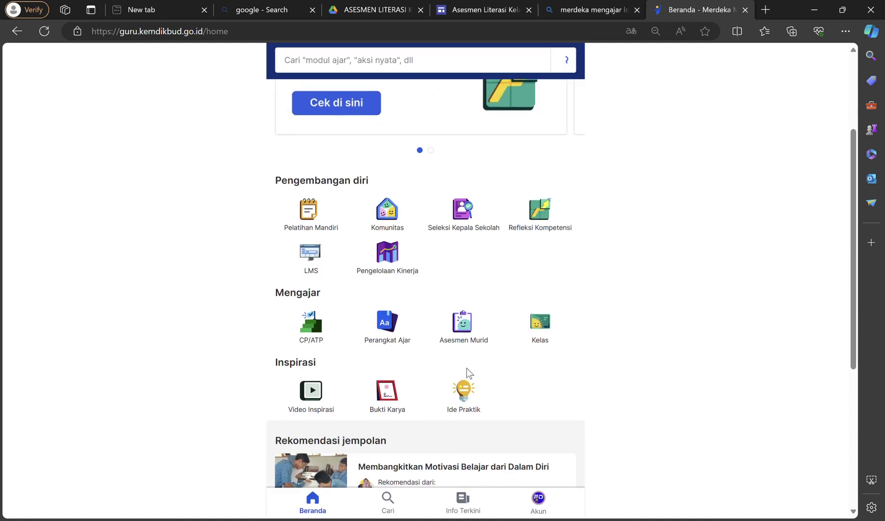
{"action": "left_click", "coordinate": [475, 333]}
{"action": "scroll", "coordinate": [464, 337], "scroll_direction": "down", "scroll_amount": 1}
{"action": "scroll", "coordinate": [463, 340], "scroll_direction": "down", "scroll_amount": 3}
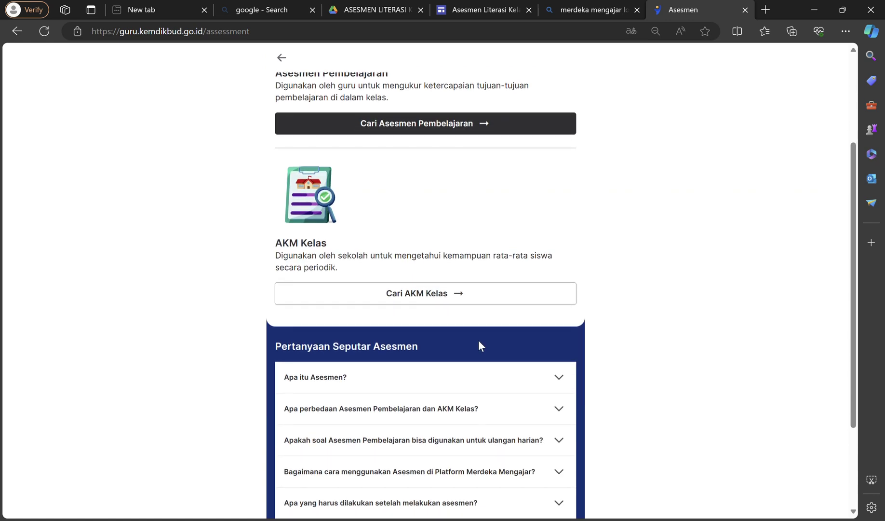
{"action": "left_click", "coordinate": [484, 299]}
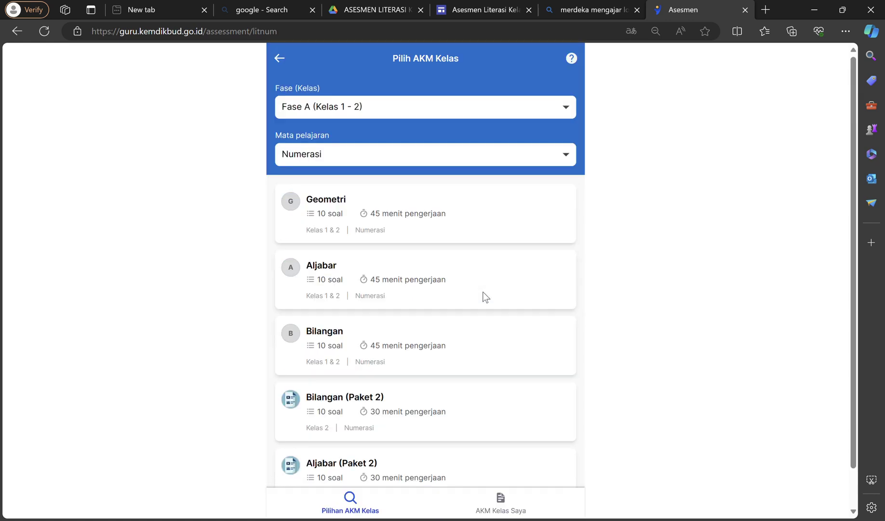
Filter the AKM Kelas packages to Fase C (Kelas 5 - 6) and the subject Literasi
{"action": "left_click", "coordinate": [496, 105]}
{"action": "left_click", "coordinate": [373, 270]}
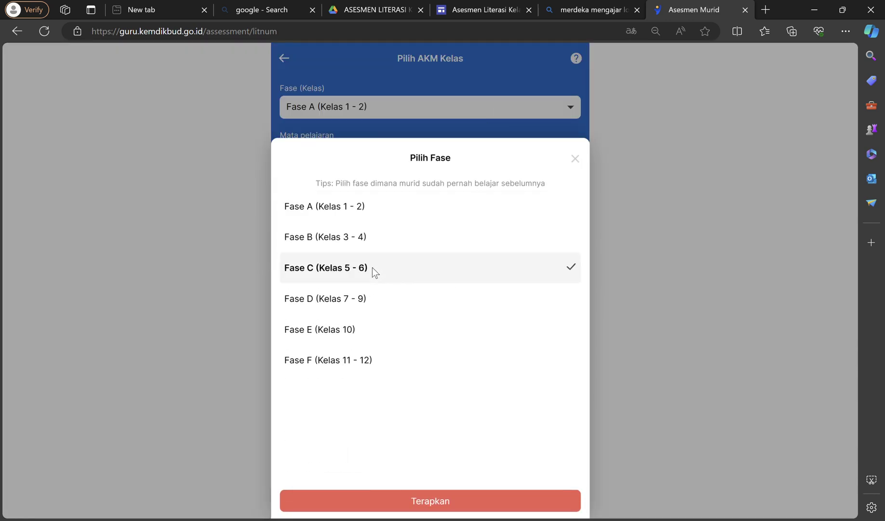
{"action": "left_click", "coordinate": [543, 505]}
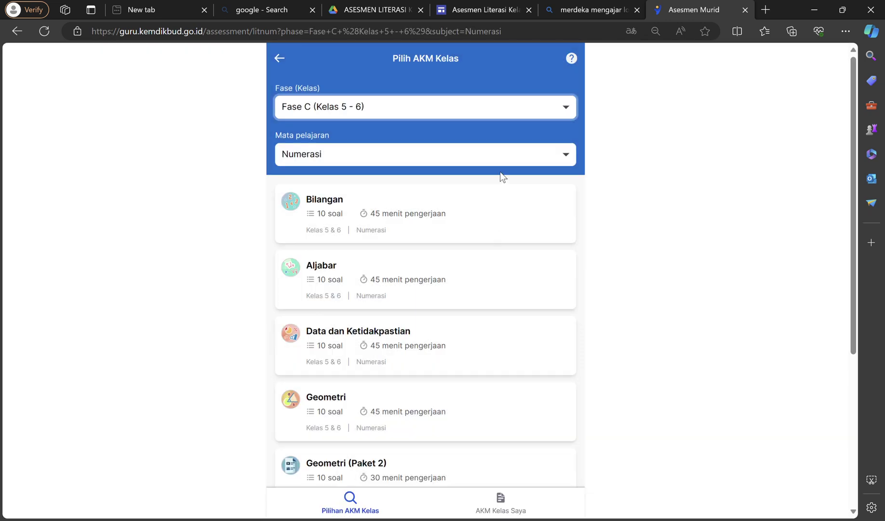
{"action": "left_click", "coordinate": [510, 153]}
{"action": "left_click", "coordinate": [443, 228]}
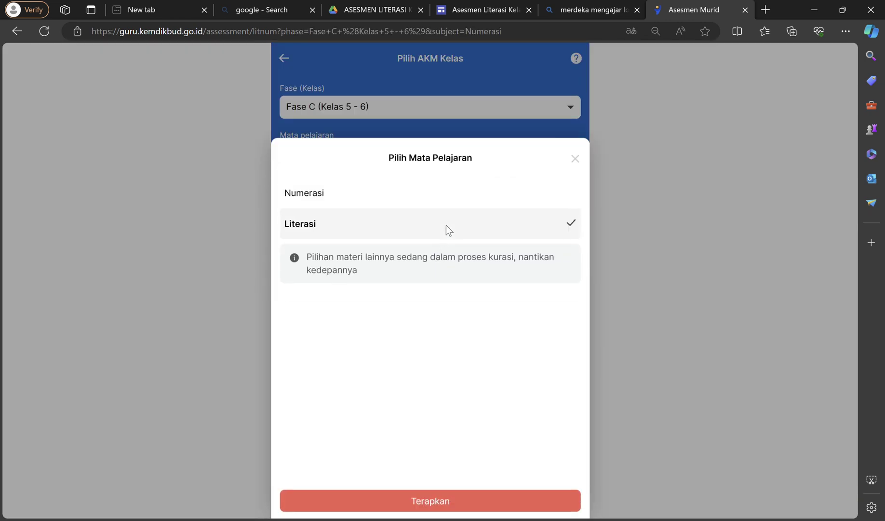
{"action": "left_click", "coordinate": [536, 506]}
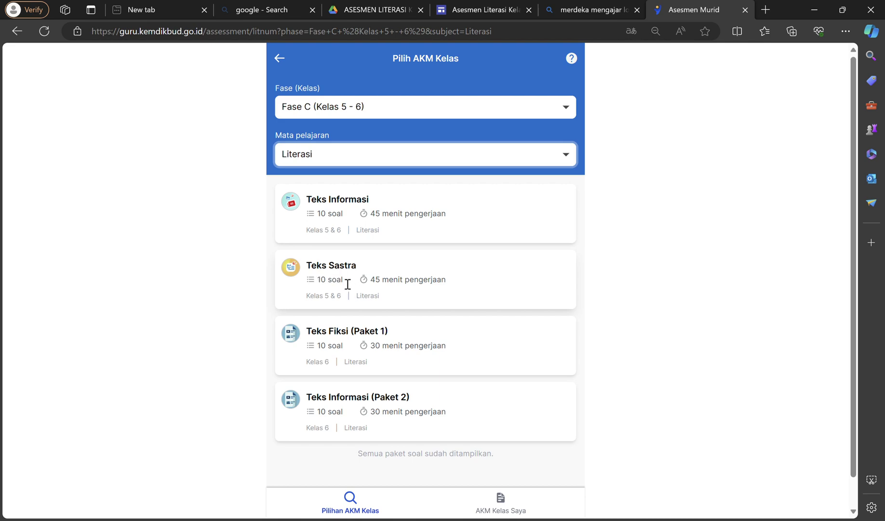
In Google Sites, rename the Teks Cerita button to Asesmen Literasi Materi Teks Sastra
{"action": "left_click", "coordinate": [463, 10]}
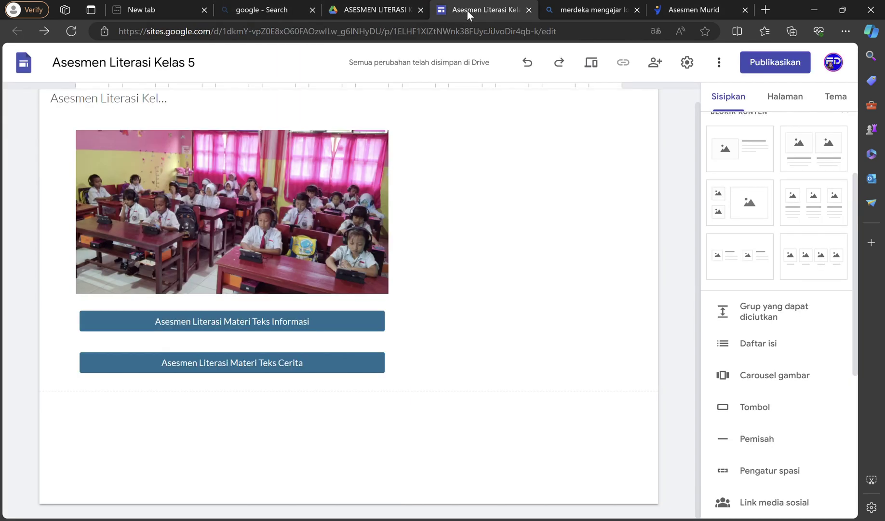
{"action": "left_click", "coordinate": [299, 370]}
{"action": "left_click", "coordinate": [273, 368]}
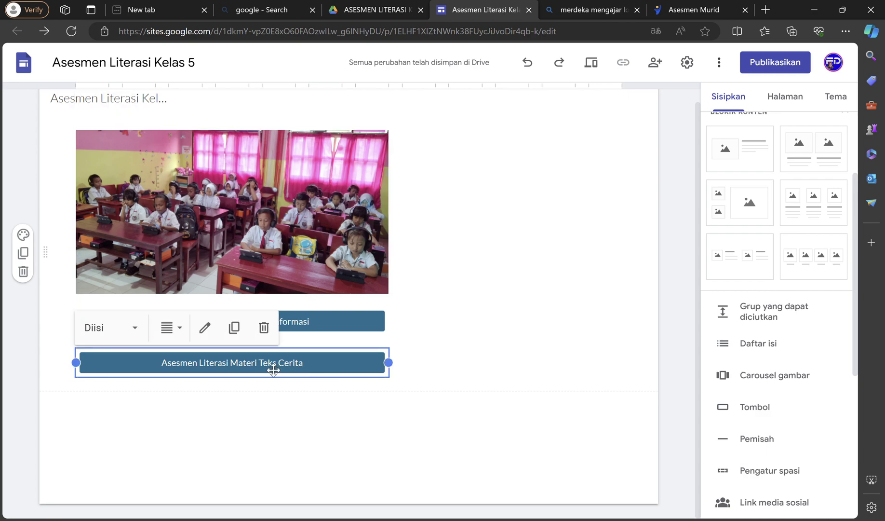
{"action": "left_click", "coordinate": [204, 328]}
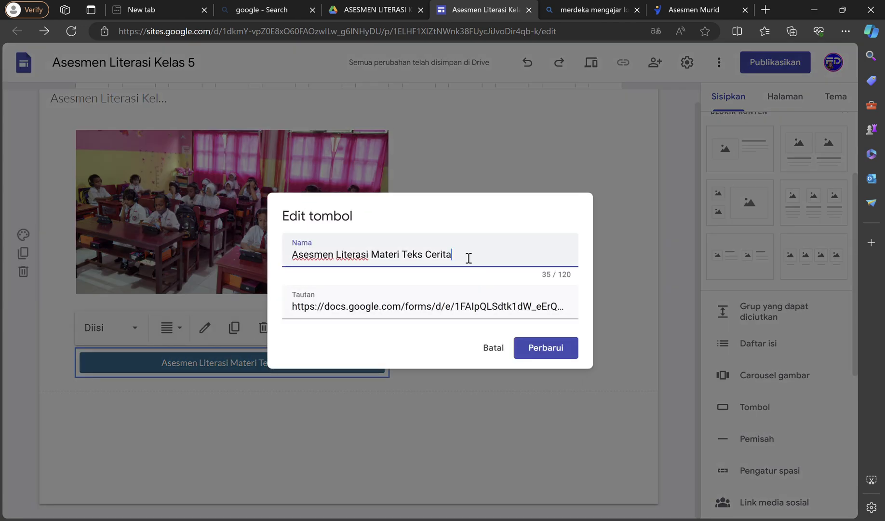
{"action": "type", "text": "Sast"}
{"action": "left_click", "coordinate": [554, 348]}
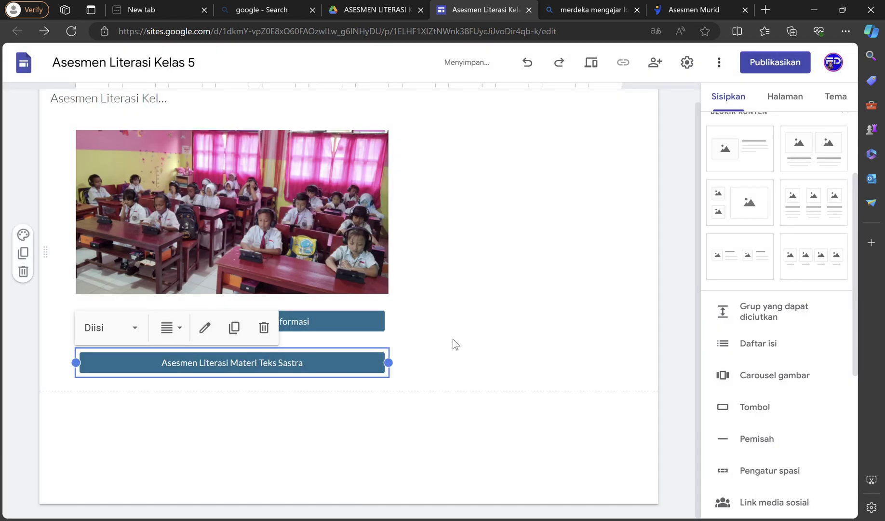
In Merdeka Mengajar, choose the Teks Fiksi (Paket 1) package and use it online by sharing a link with students
{"action": "left_click", "coordinate": [712, 10]}
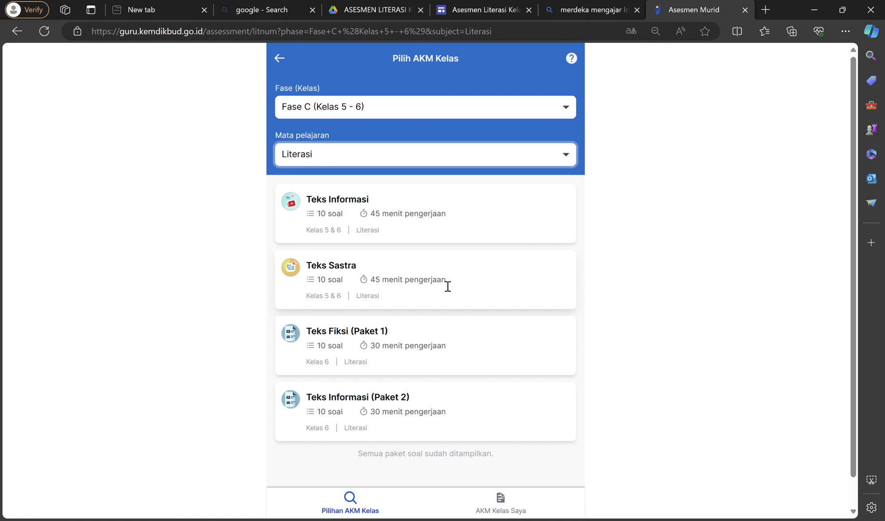
{"action": "left_click", "coordinate": [451, 347]}
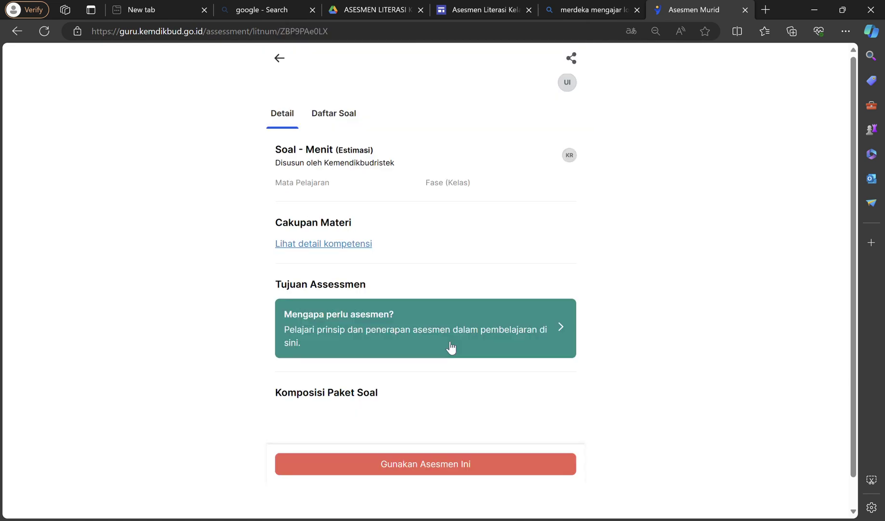
{"action": "scroll", "coordinate": [466, 346], "scroll_direction": "down", "scroll_amount": 3}
{"action": "left_click", "coordinate": [487, 501]}
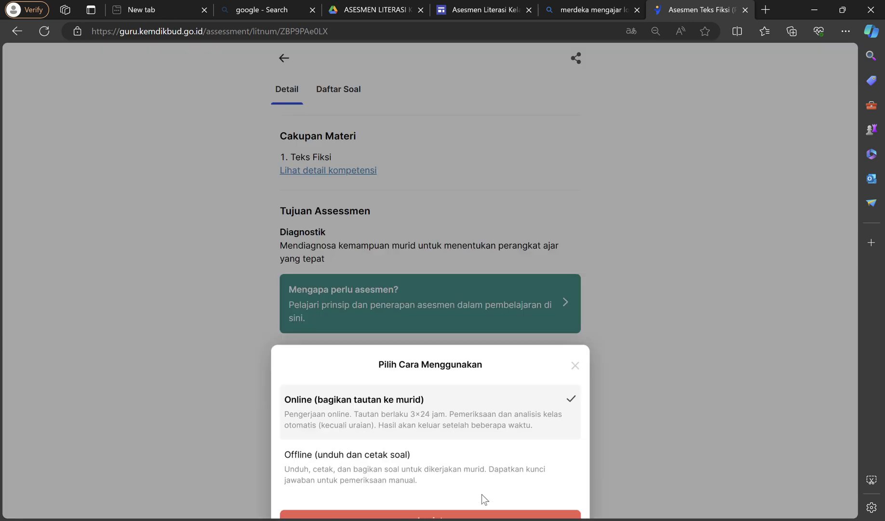
{"action": "left_click", "coordinate": [489, 504]}
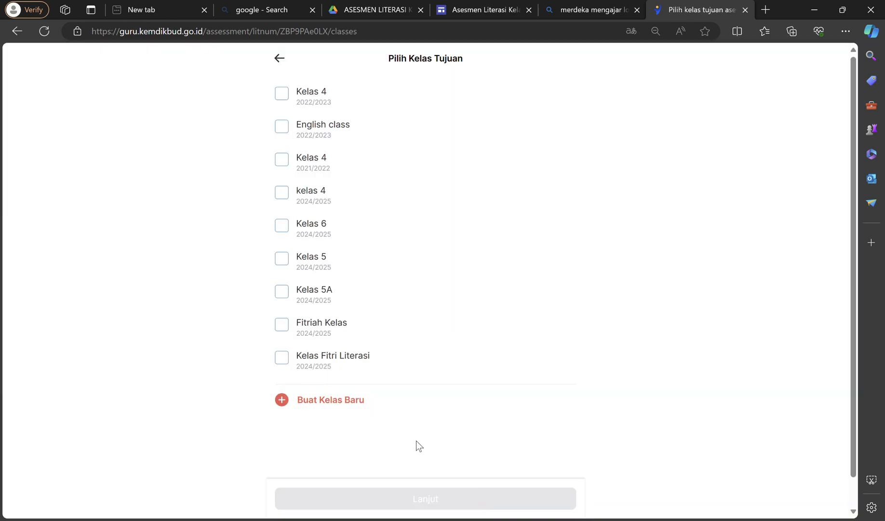
Select the teacher's Literasi class for 2024/2025, generate its Teks Fiksi (Paket 1) assessment link and copy it
{"action": "left_click", "coordinate": [290, 365]}
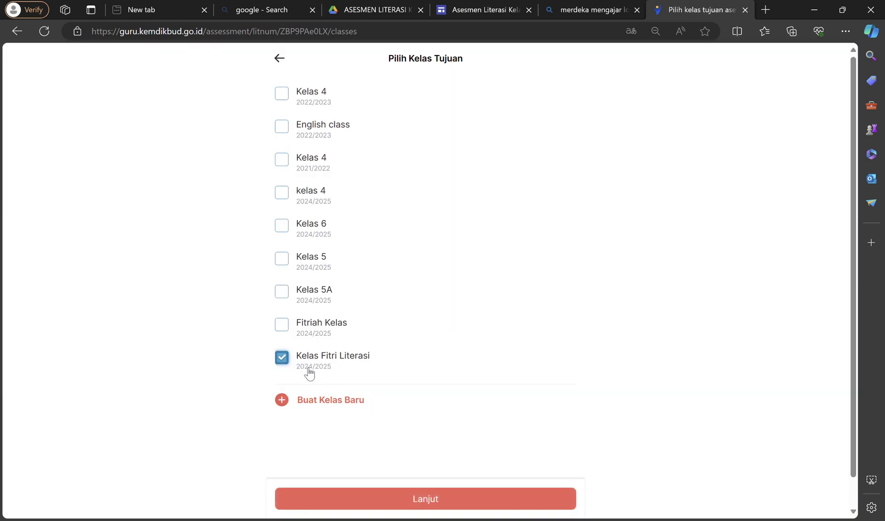
{"action": "left_click", "coordinate": [497, 504]}
{"action": "left_click", "coordinate": [504, 477]}
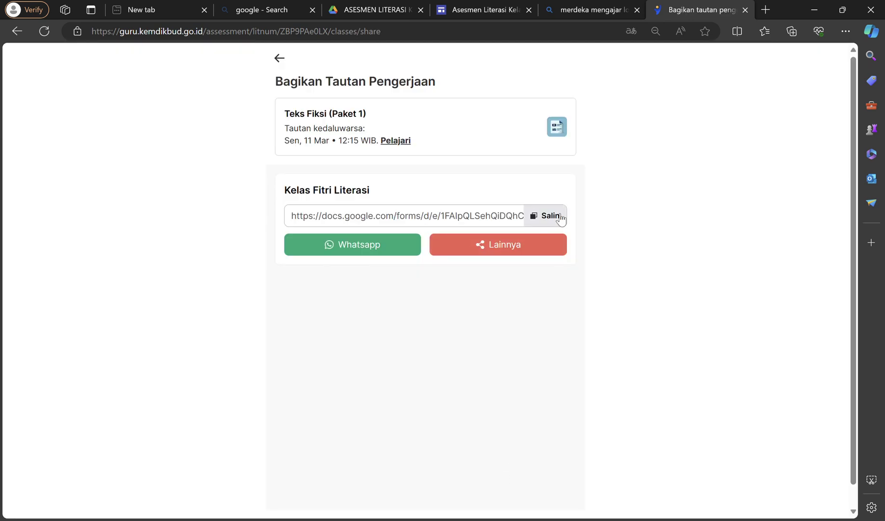
{"action": "left_click", "coordinate": [559, 217]}
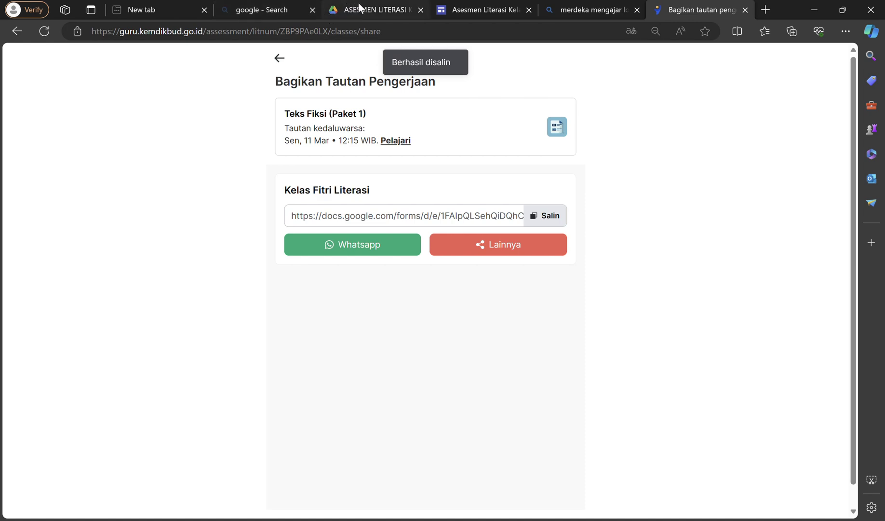
In Google Sites, insert a button named Asesmen Literasi Materi Teks Fiksi with the copied link, widened to match and placed beneath the Teks Sastra button
{"action": "left_click", "coordinate": [359, 6]}
{"action": "left_click", "coordinate": [465, 9]}
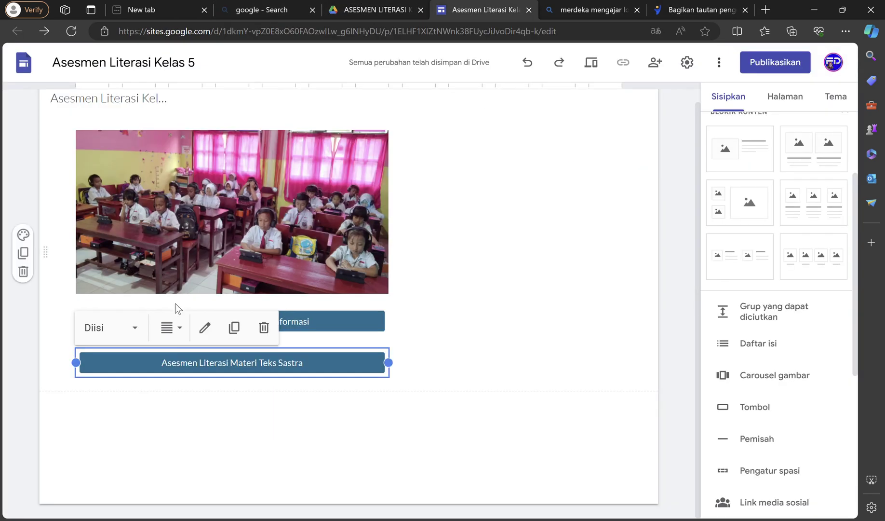
{"action": "left_click", "coordinate": [810, 409]}
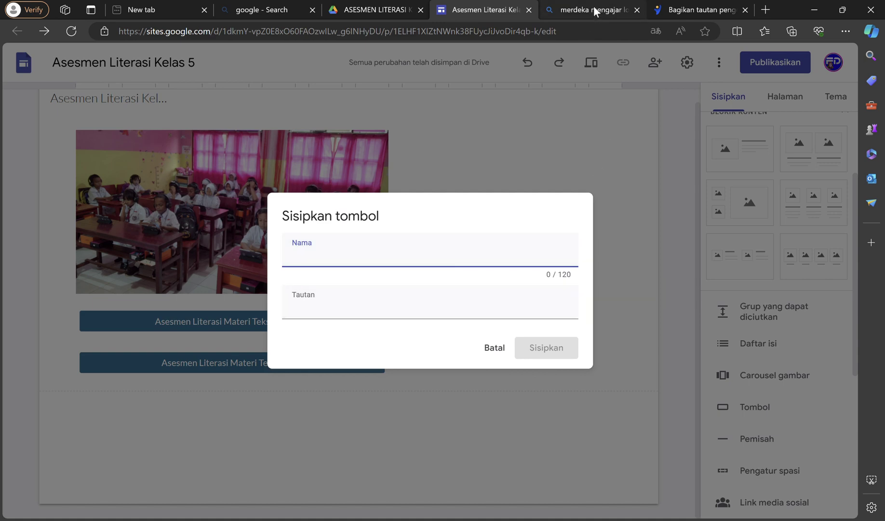
{"action": "left_click", "coordinate": [690, 10]}
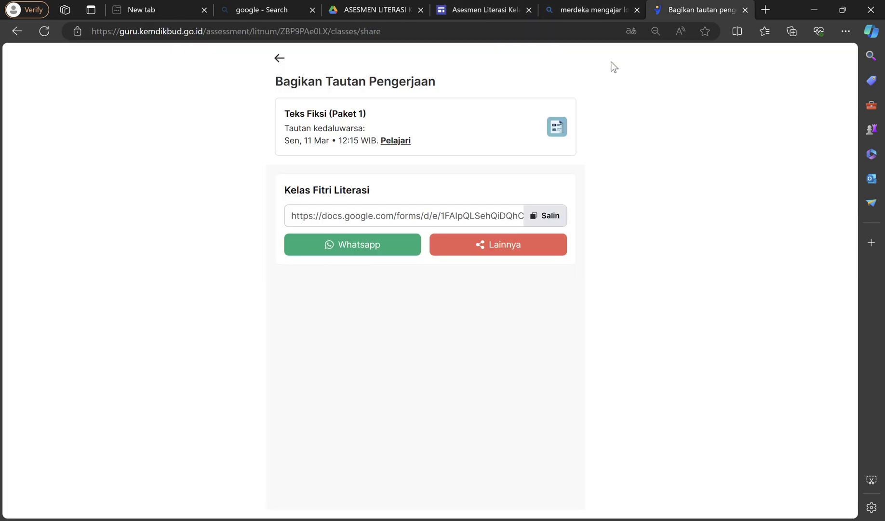
{"action": "left_click", "coordinate": [281, 58]}
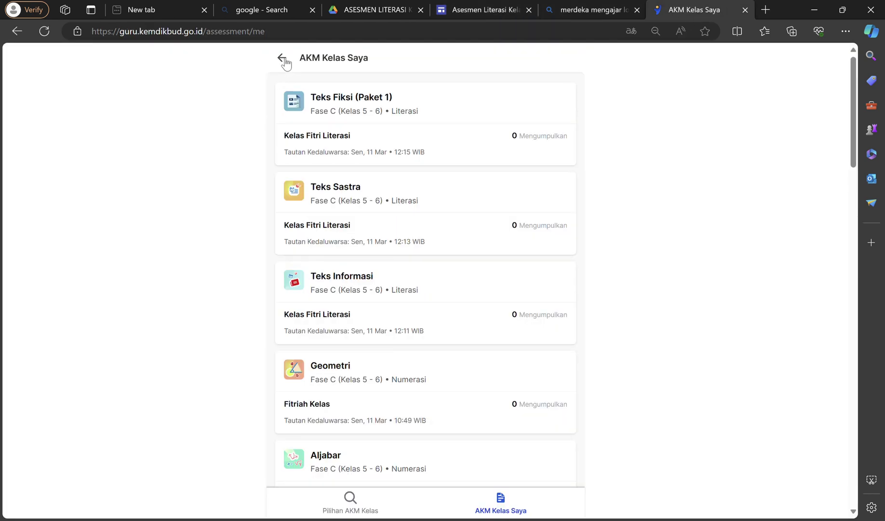
{"action": "left_click", "coordinate": [484, 10]}
{"action": "type", "text": "Asesmen Literasi Materi"}
{"action": "type", "text": "Te"}
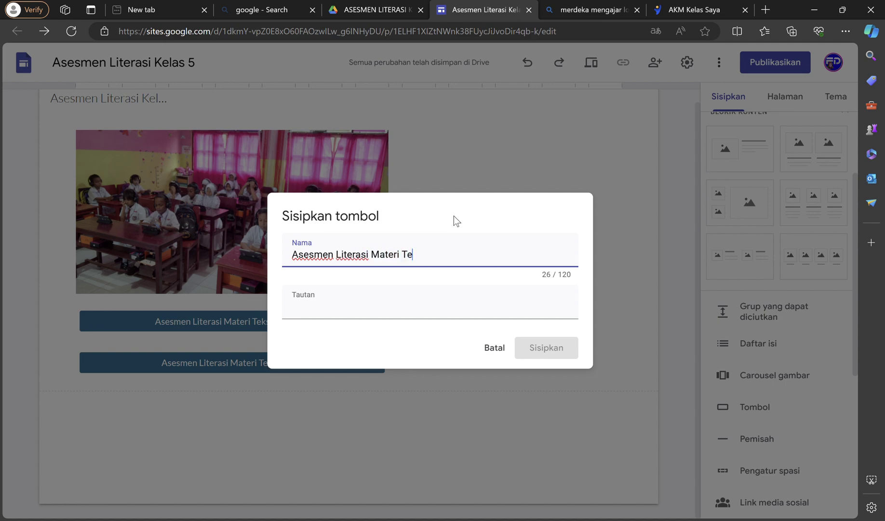
{"action": "type", "text": "ks Fiksi"}
{"action": "left_click", "coordinate": [404, 316]}
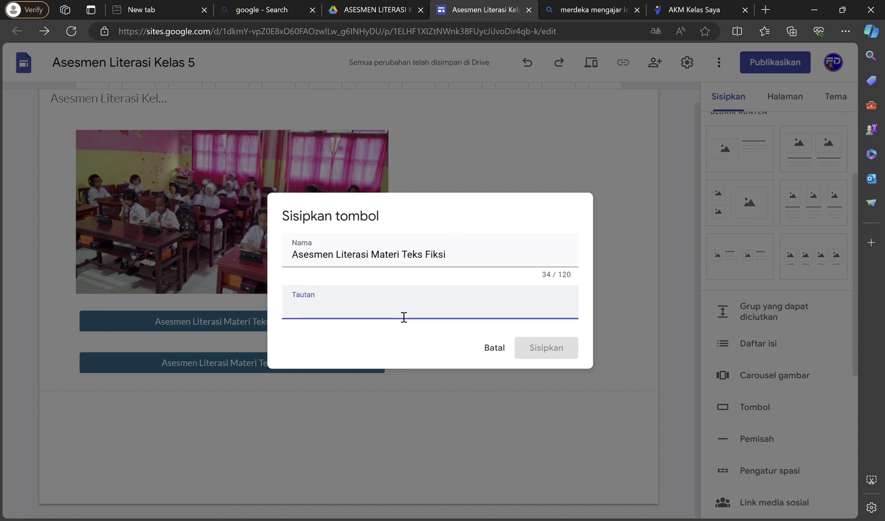
{"action": "key", "text": "ctrl+v"}
{"action": "left_click", "coordinate": [557, 347]}
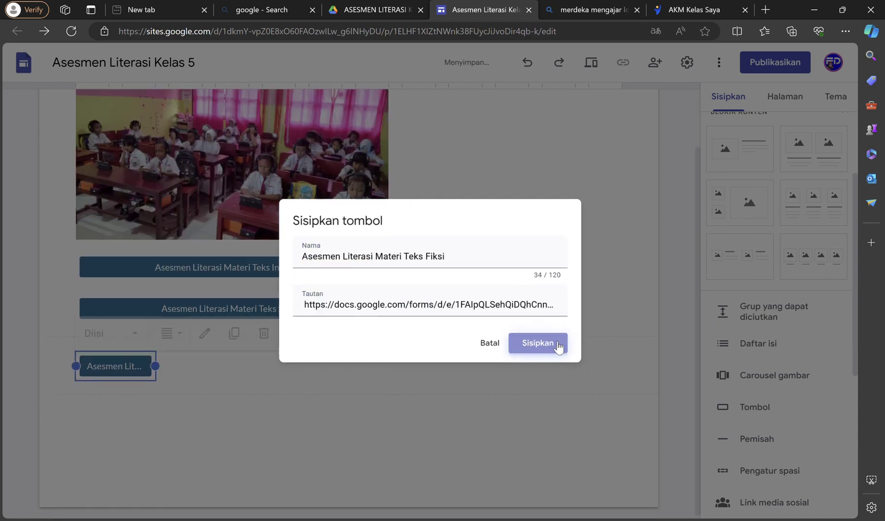
{"action": "left_click_drag", "start_coordinate": [165, 363], "coordinate": [238, 321]}
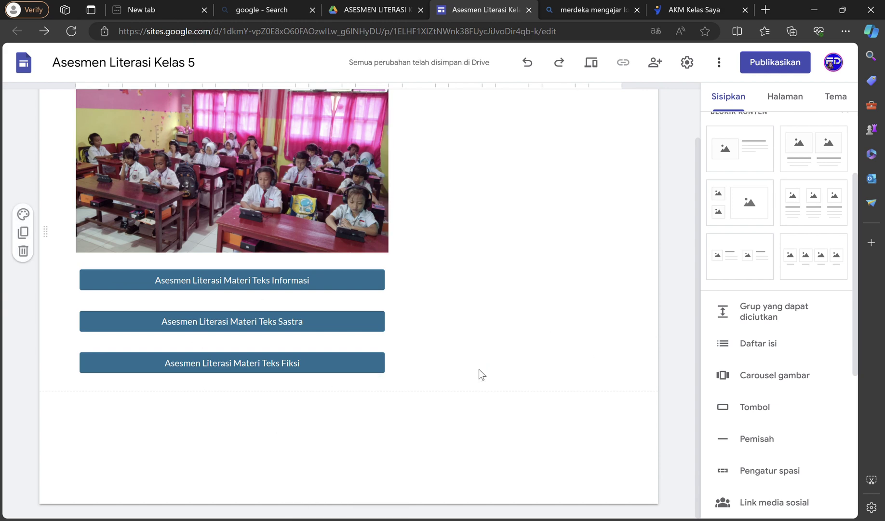
Return to Merdeka Mengajar and reopen the AKM Kelas package list through the home page's Asesmen Murid
{"action": "left_click", "coordinate": [707, 9]}
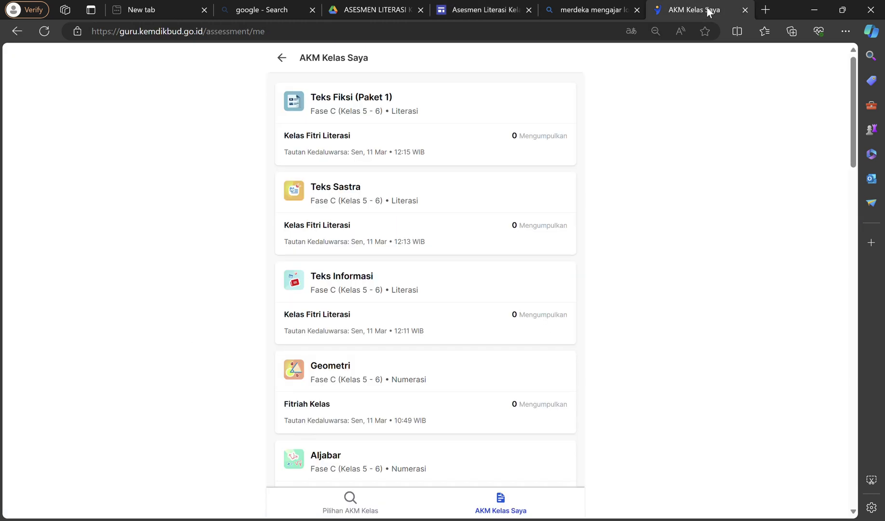
{"action": "left_click", "coordinate": [285, 59]}
{"action": "scroll", "coordinate": [415, 202], "scroll_direction": "down", "scroll_amount": 3}
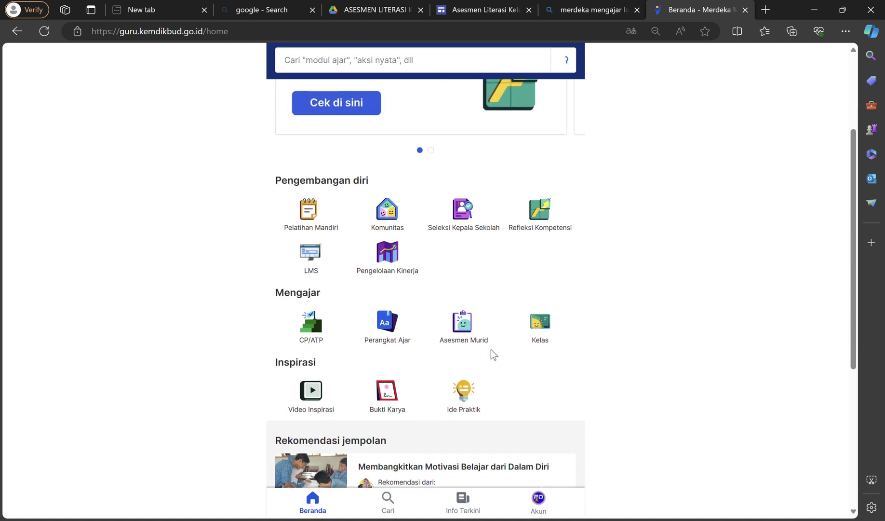
{"action": "left_click", "coordinate": [462, 335]}
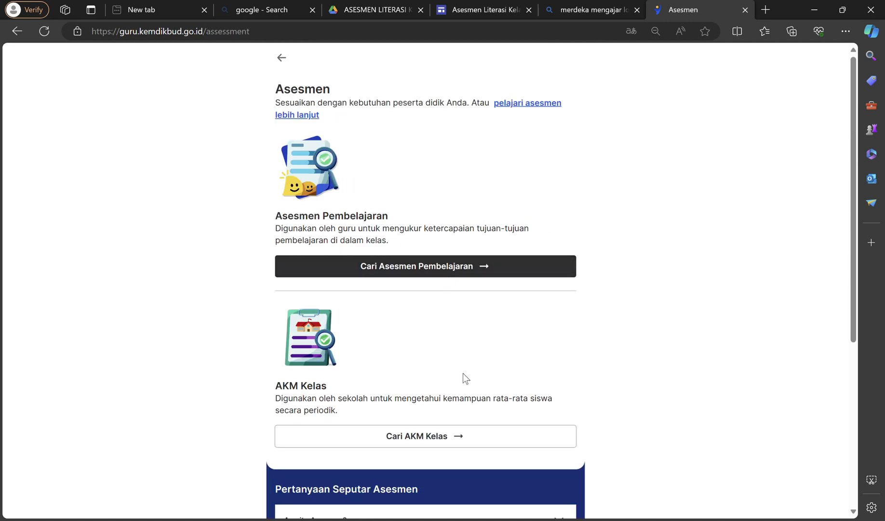
{"action": "scroll", "coordinate": [465, 371], "scroll_direction": "down", "scroll_amount": 2}
{"action": "left_click", "coordinate": [482, 300]}
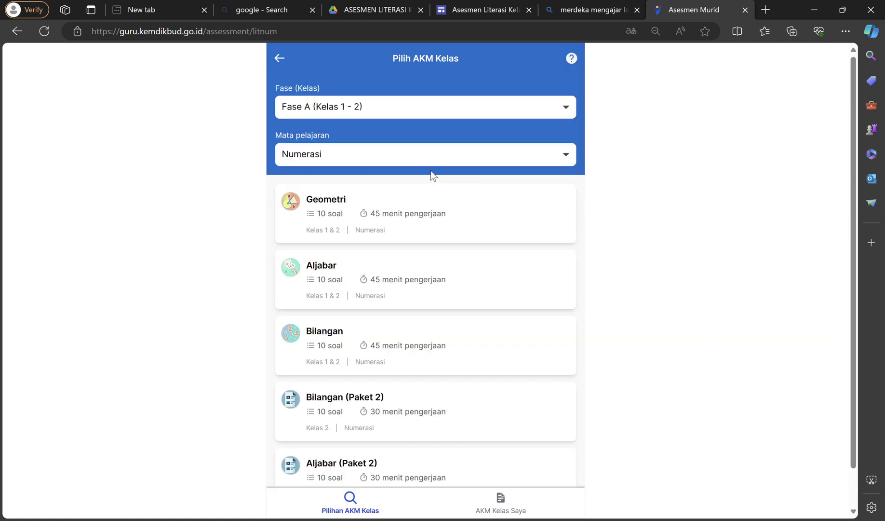
Limit the AKM Kelas package list to Literasi packages for Fase C (Kelas 5 - 6)
{"action": "left_click", "coordinate": [455, 107]}
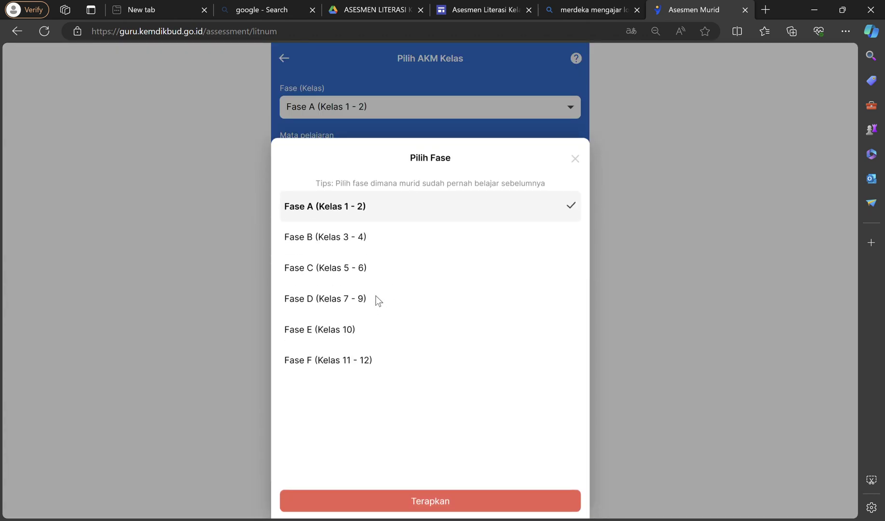
{"action": "left_click", "coordinate": [376, 270]}
{"action": "left_click", "coordinate": [518, 504]}
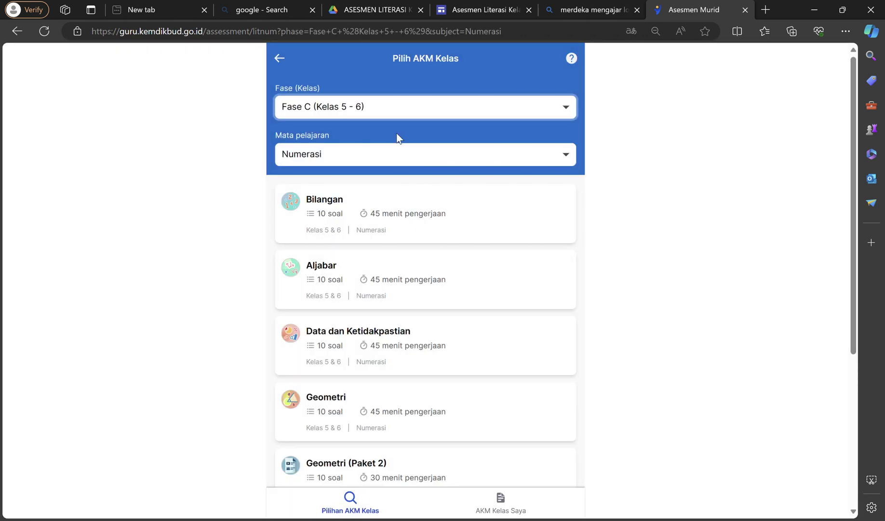
{"action": "left_click", "coordinate": [425, 159]}
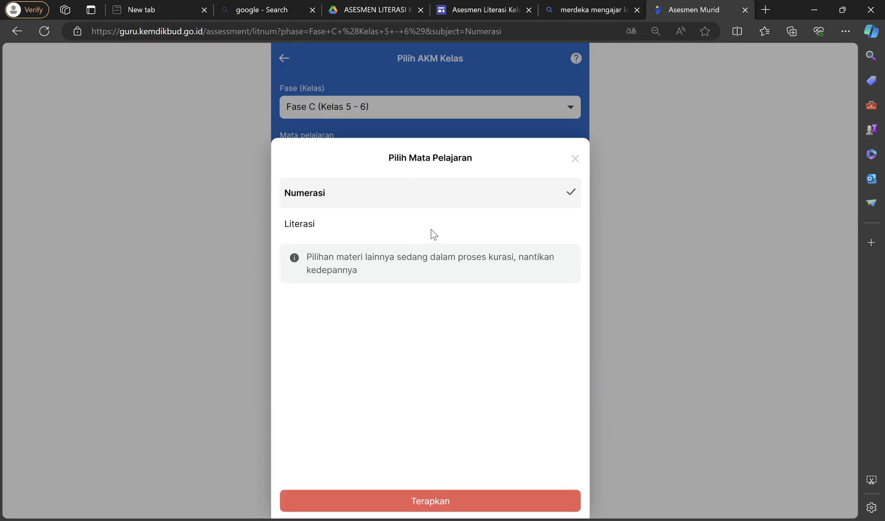
{"action": "left_click", "coordinate": [431, 228]}
{"action": "left_click", "coordinate": [506, 504]}
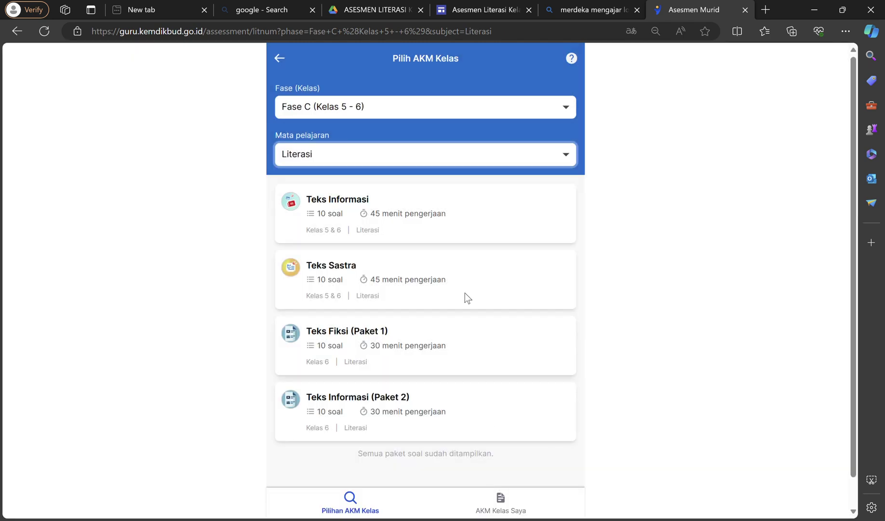
Choose the Teks Informasi (Paket 2) package and use it online by sharing a link with students
{"action": "scroll", "coordinate": [458, 248], "scroll_direction": "down", "scroll_amount": 1}
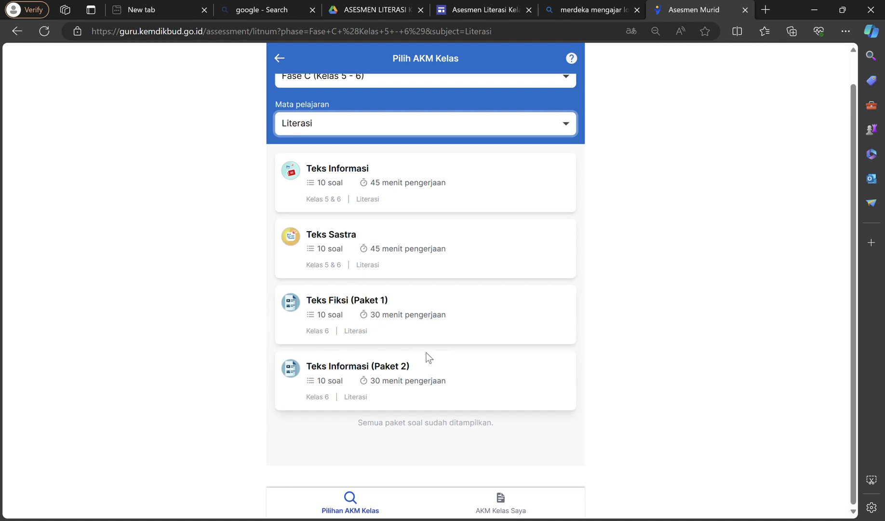
{"action": "left_click", "coordinate": [408, 373]}
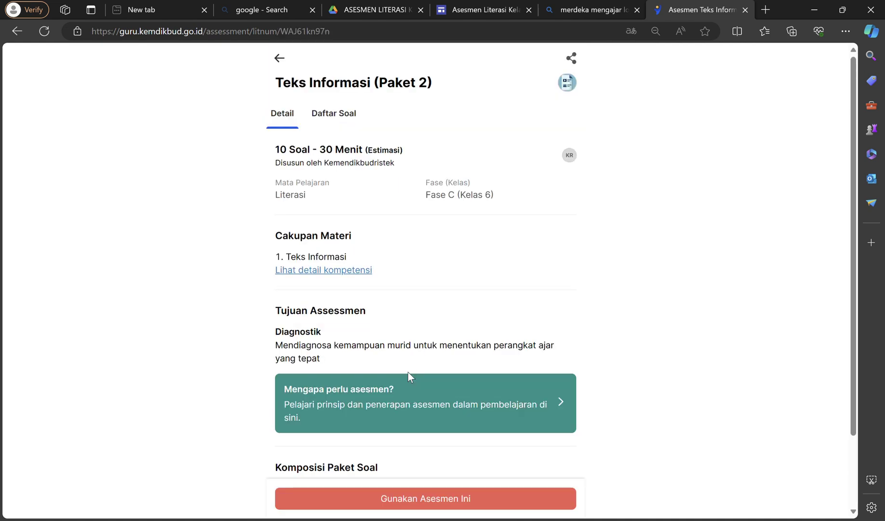
{"action": "scroll", "coordinate": [415, 365], "scroll_direction": "down", "scroll_amount": 2}
{"action": "left_click", "coordinate": [512, 501]}
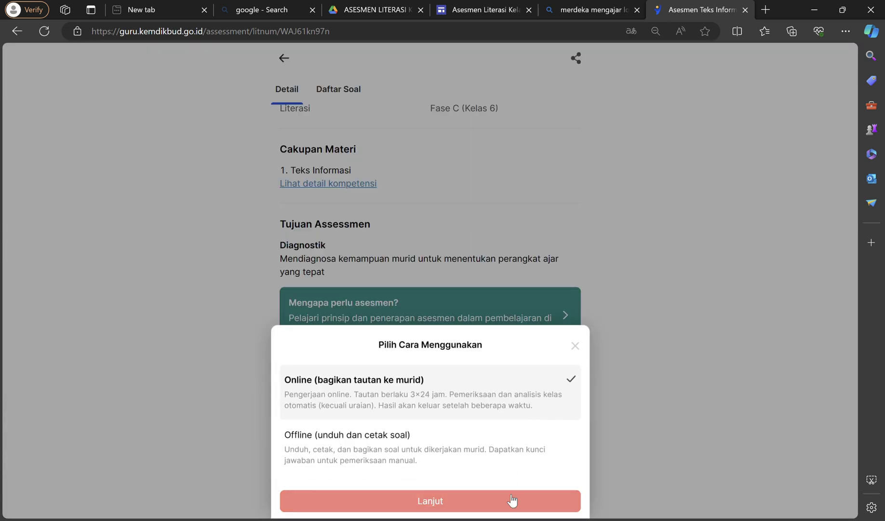
{"action": "left_click", "coordinate": [497, 501]}
Select the 2024/2025 Literasi class, create the Teks Informasi (Paket 2) assessment link for it and copy the link
{"action": "left_click", "coordinate": [324, 358]}
{"action": "left_click", "coordinate": [476, 502]}
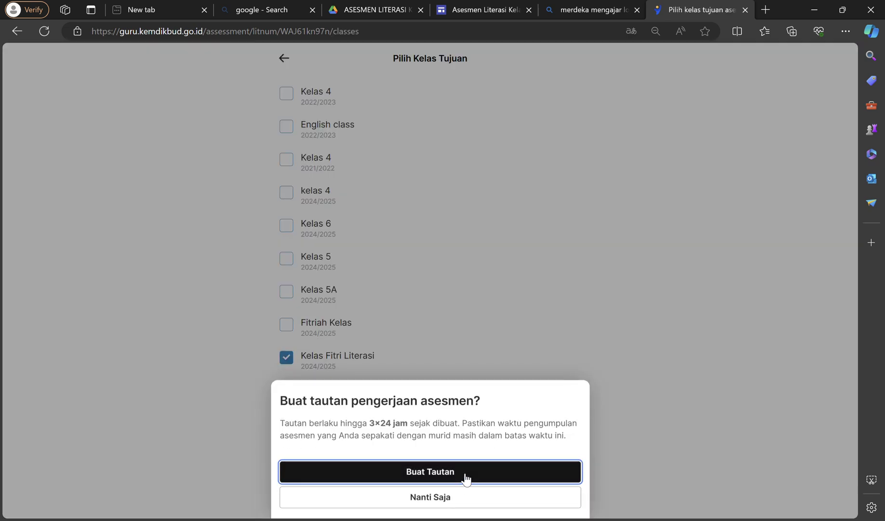
{"action": "left_click", "coordinate": [464, 475]}
{"action": "left_click", "coordinate": [554, 212]}
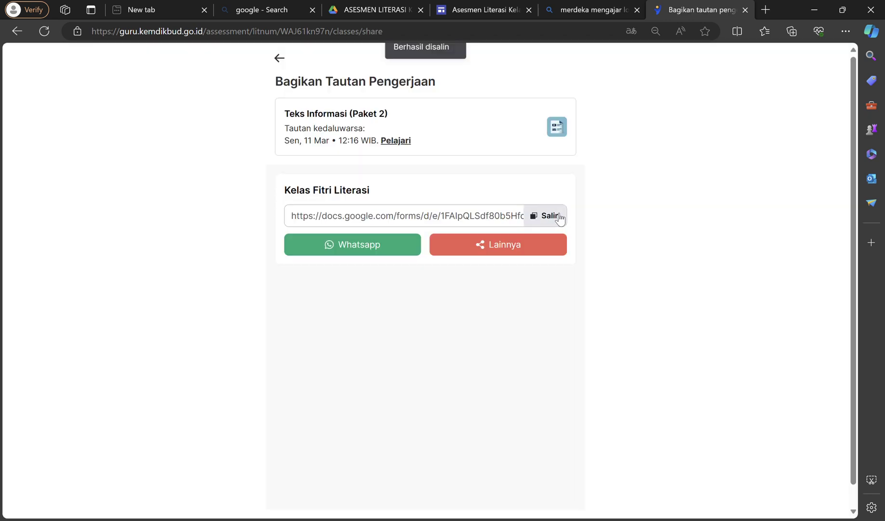
In Google Sites, insert a button named Asesmen Literasi Materi Teks Informasi Paket 2 with the copied link, widened to match and placed beneath the Teks Fiksi button
{"action": "left_click", "coordinate": [469, 7]}
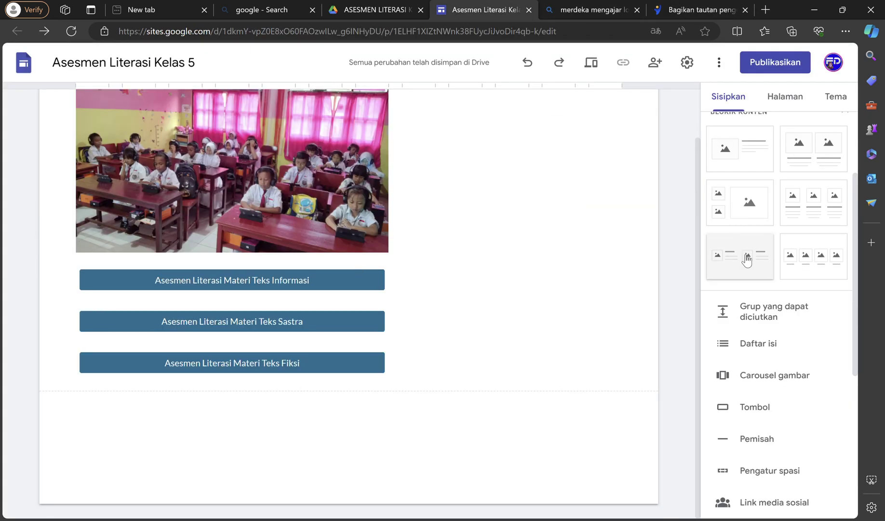
{"action": "left_click", "coordinate": [747, 408]}
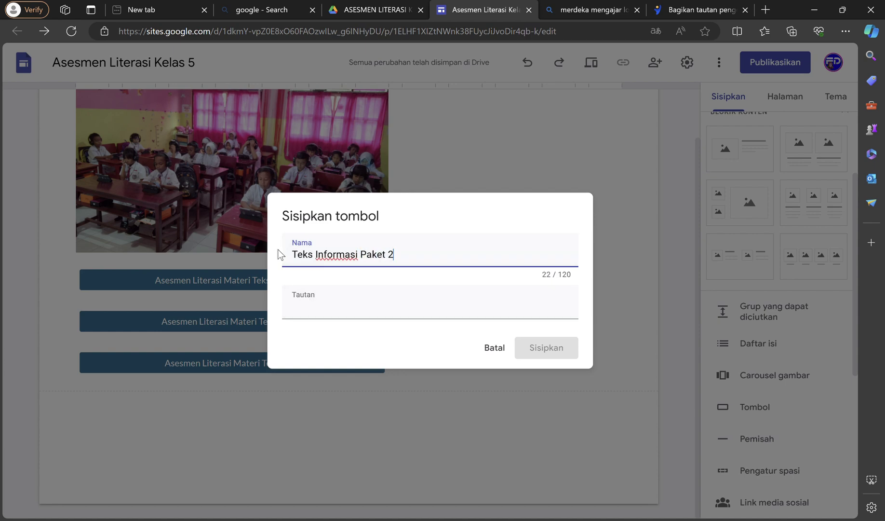
{"action": "type", "text": "Asesmen L"}
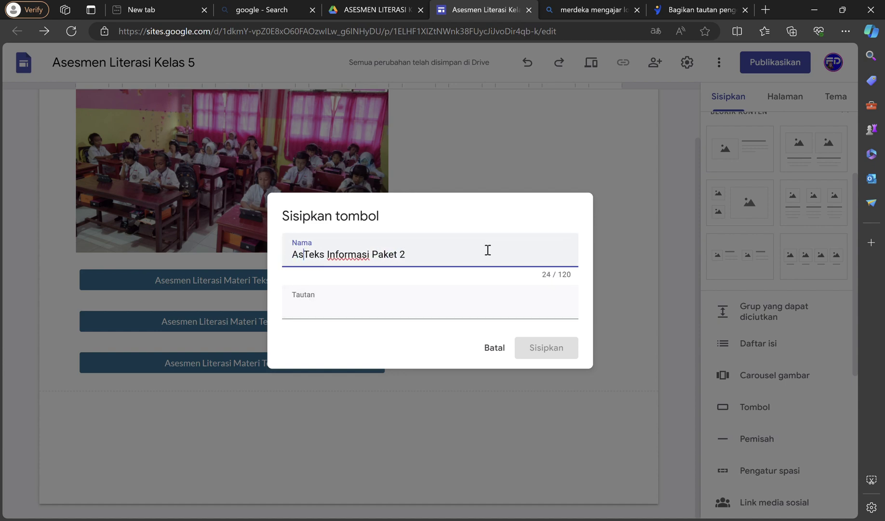
{"action": "type", "text": "iterasi "}
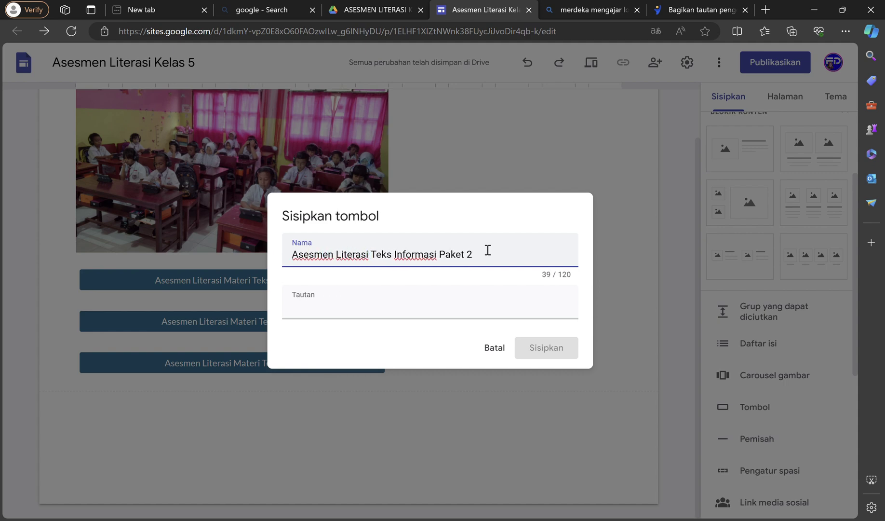
{"action": "type", "text": "Materi"}
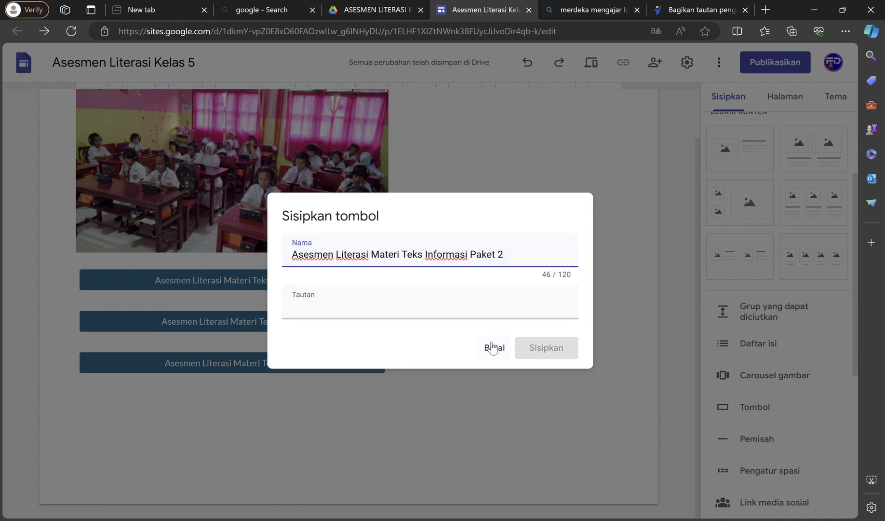
{"action": "left_click", "coordinate": [458, 317]}
{"action": "key", "text": "ctrl+v"}
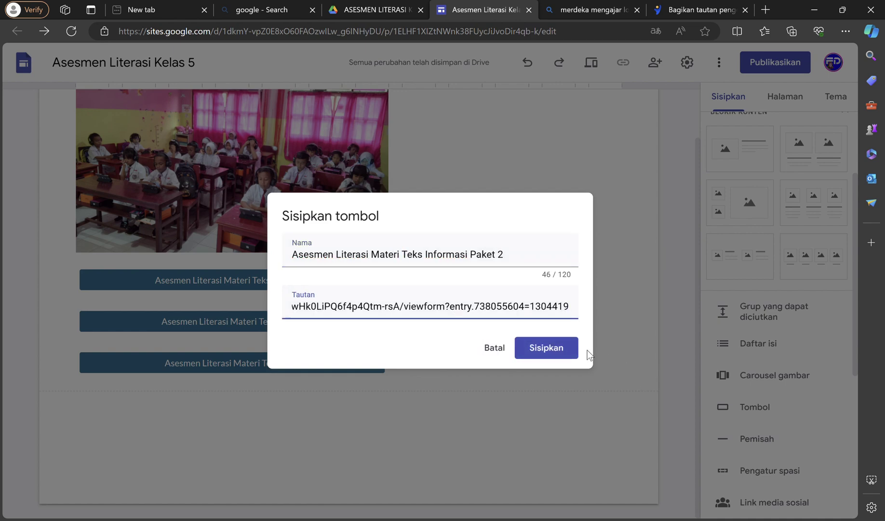
{"action": "left_click", "coordinate": [561, 354]}
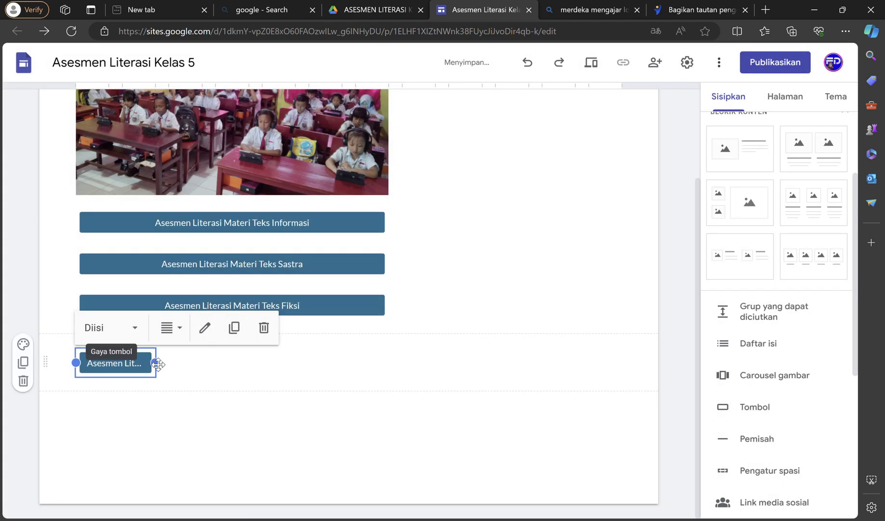
{"action": "left_click_drag", "start_coordinate": [159, 362], "coordinate": [256, 319]}
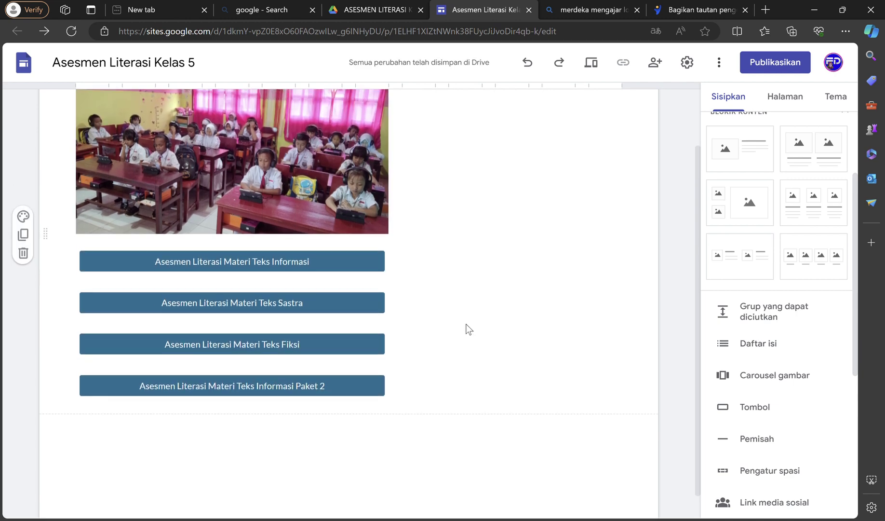
Add a text box below the buttons reading Created By followed by the author's full name and degrees
{"action": "left_click_drag", "start_coordinate": [854, 347], "coordinate": [855, 270]}
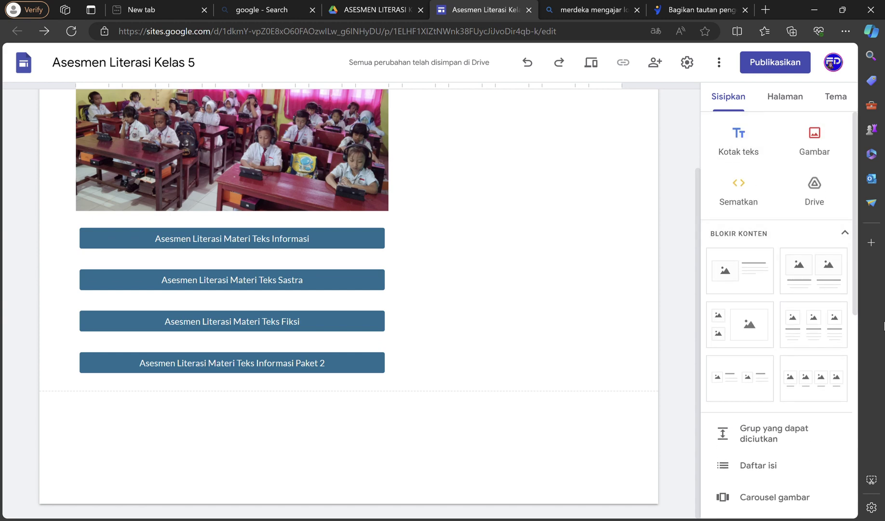
{"action": "left_click_drag", "start_coordinate": [855, 307], "coordinate": [860, 279]}
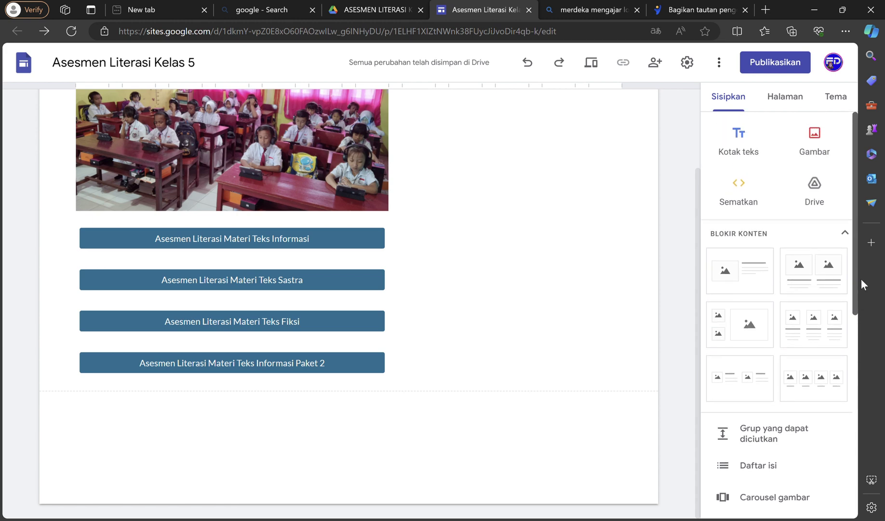
{"action": "left_click", "coordinate": [742, 142]}
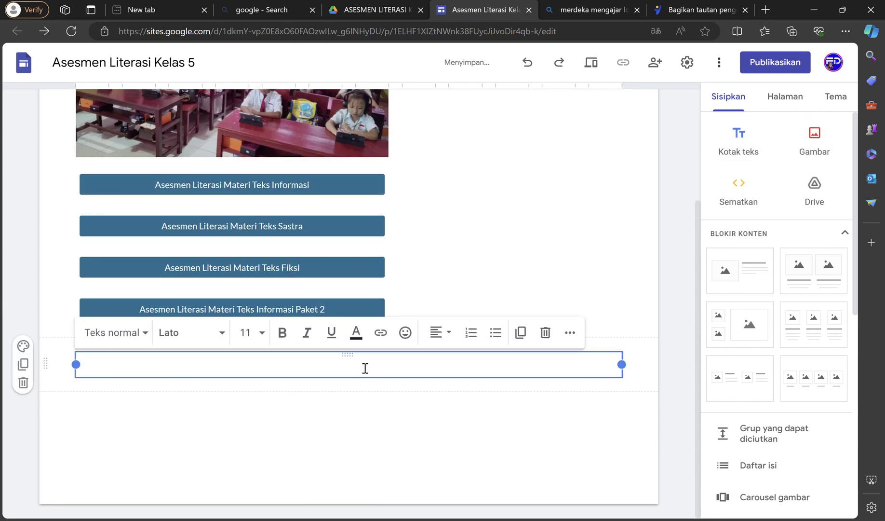
{"action": "type", "text": "Ce"}
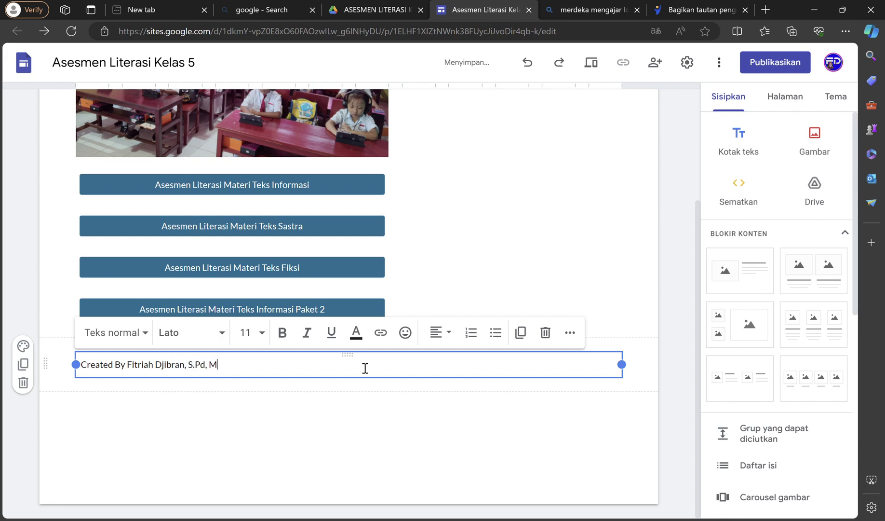
Narrow the credit text box to the width of the buttons and centre its text
{"action": "left_click_drag", "start_coordinate": [622, 364], "coordinate": [386, 386]}
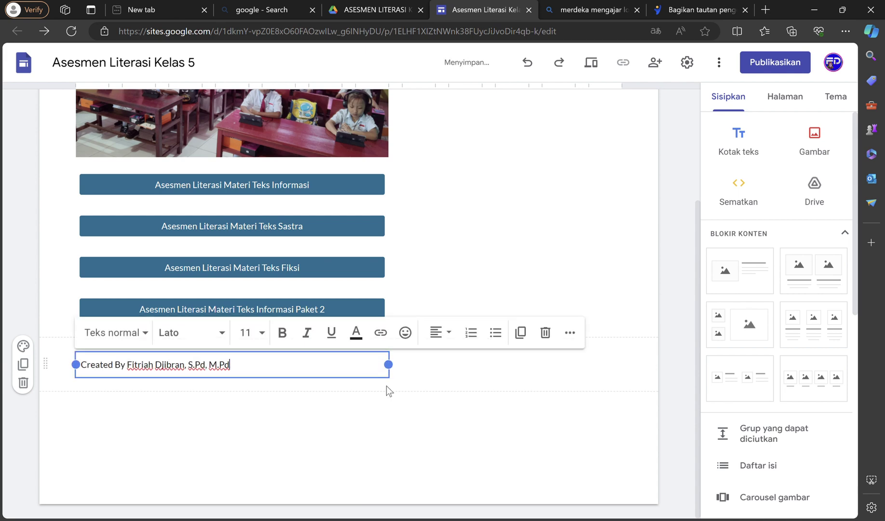
{"action": "left_click", "coordinate": [439, 333]}
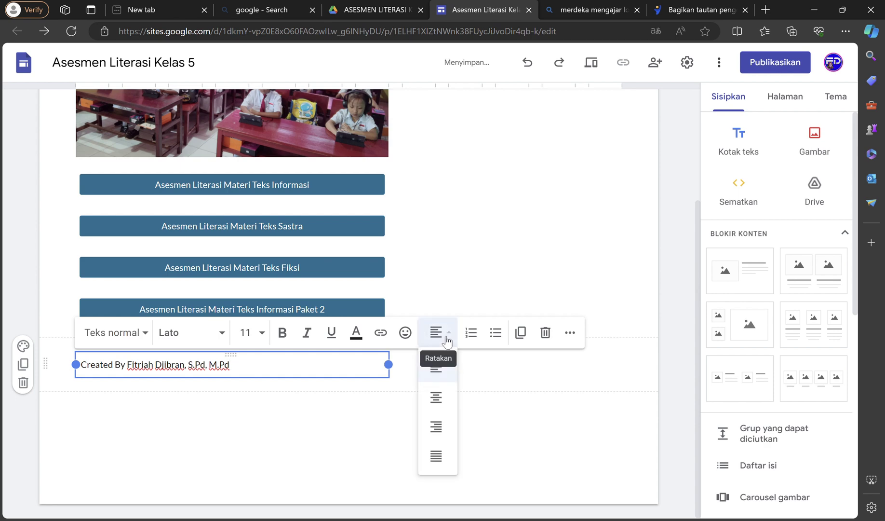
{"action": "left_click", "coordinate": [436, 397]}
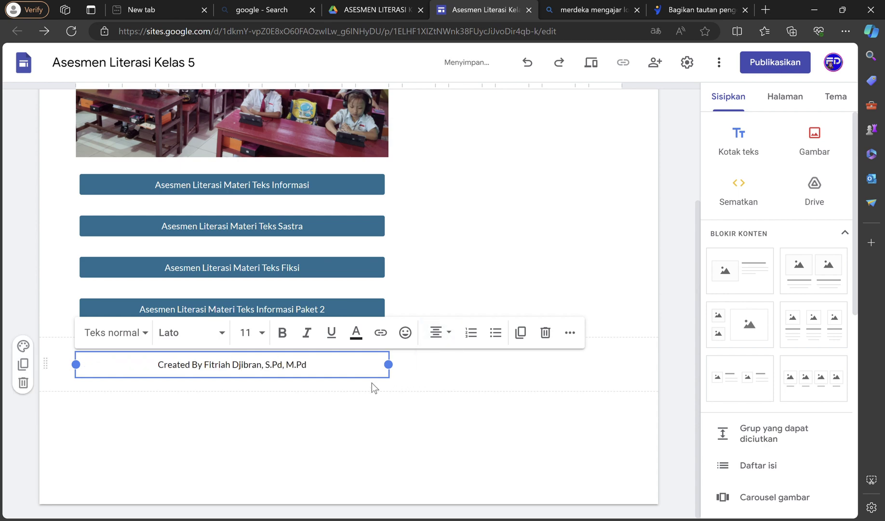
Colour the whole credit line red and move its text box directly beneath the Teks Informasi Paket 2 button
{"action": "left_click", "coordinate": [356, 332]}
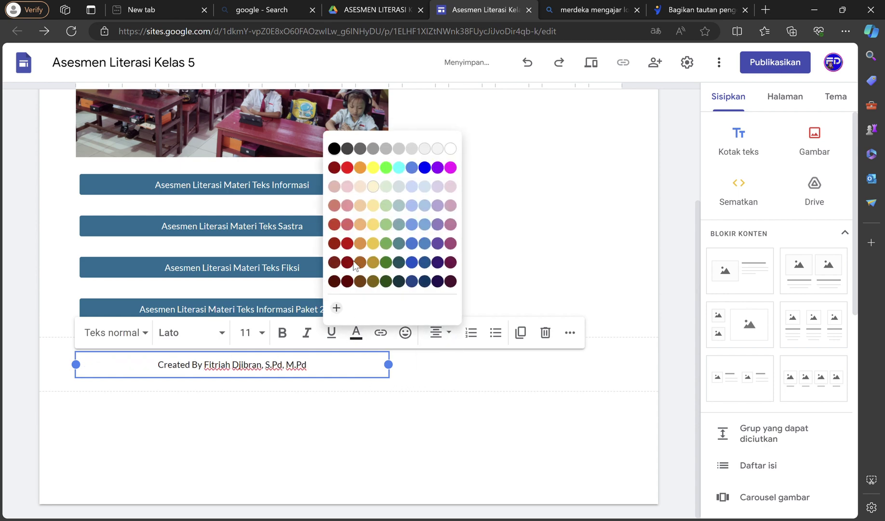
{"action": "left_click", "coordinate": [353, 169]}
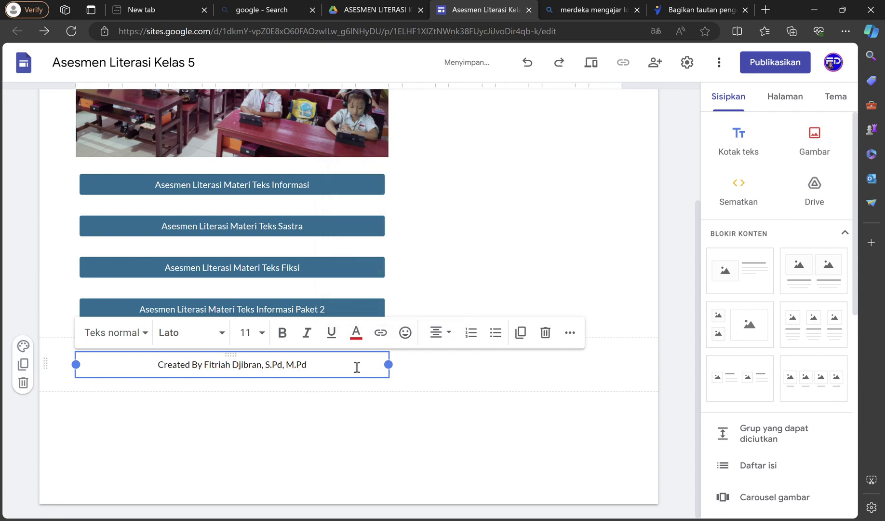
{"action": "left_click_drag", "start_coordinate": [357, 367], "coordinate": [154, 364]}
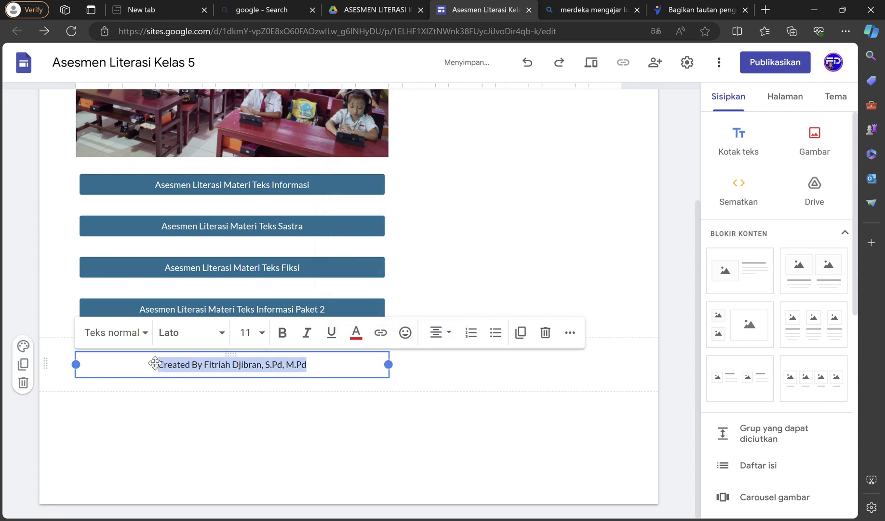
{"action": "left_click", "coordinate": [357, 333]}
{"action": "left_click", "coordinate": [352, 173]}
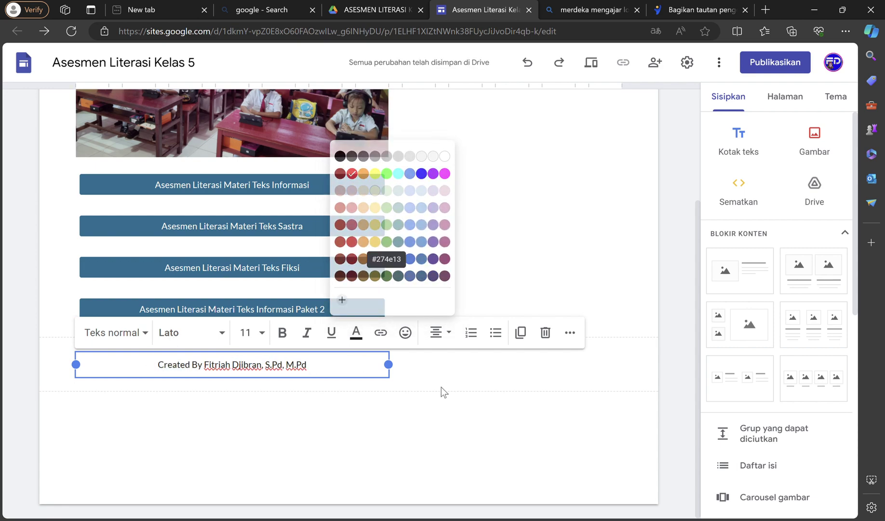
{"action": "left_click", "coordinate": [340, 376]}
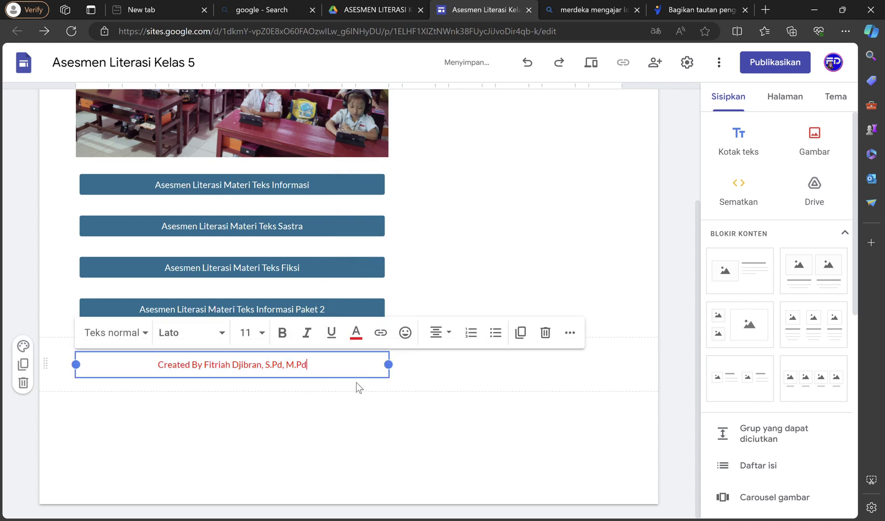
{"action": "left_click_drag", "start_coordinate": [356, 377], "coordinate": [270, 329]}
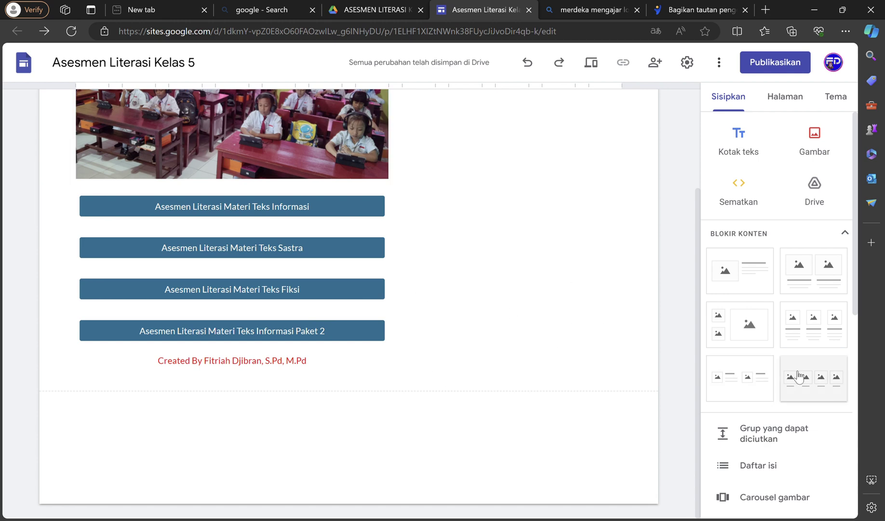
Apply the Impresi theme to the site
{"action": "left_click", "coordinate": [836, 97]}
{"action": "scroll", "coordinate": [806, 369], "scroll_direction": "down", "scroll_amount": 4}
{"action": "scroll", "coordinate": [805, 375], "scroll_direction": "down", "scroll_amount": 1}
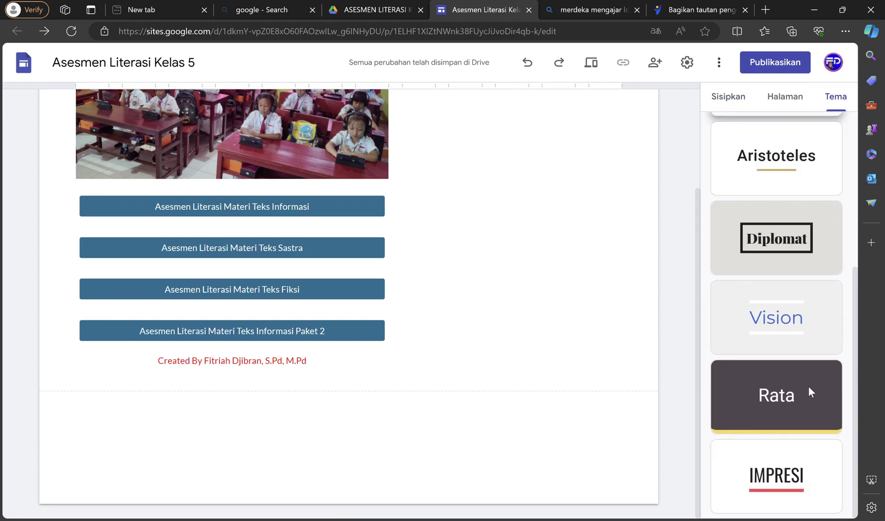
{"action": "left_click", "coordinate": [791, 483]}
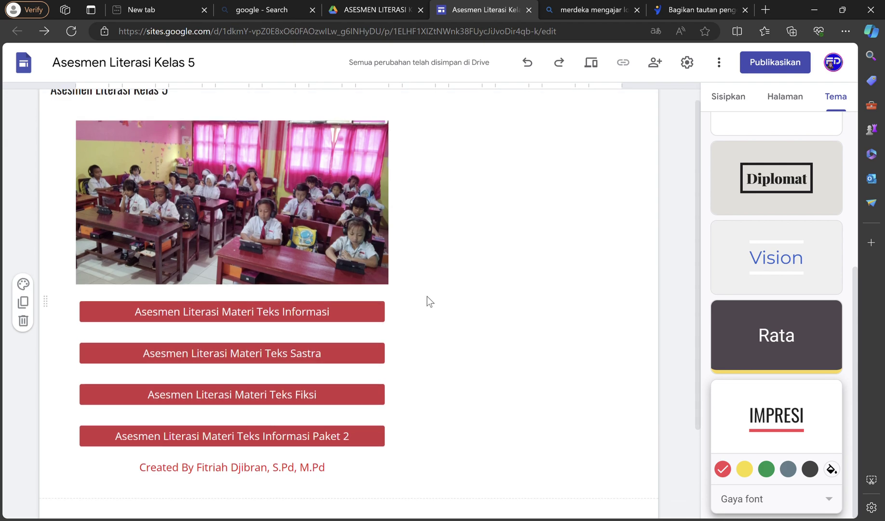
Review the restyled page from title to credit line and look through the content section's colour options without choosing one
{"action": "scroll", "coordinate": [433, 334], "scroll_direction": "up", "scroll_amount": 3}
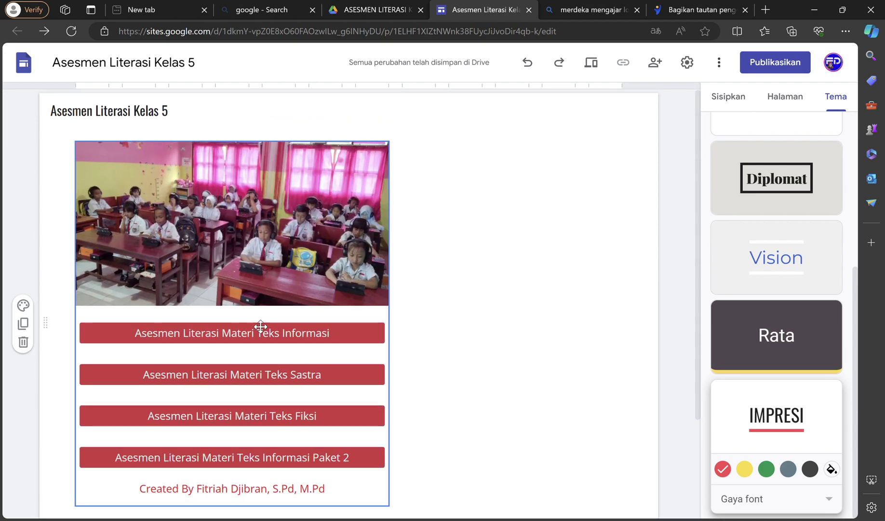
{"action": "scroll", "coordinate": [4, 298], "scroll_direction": "down", "scroll_amount": 3}
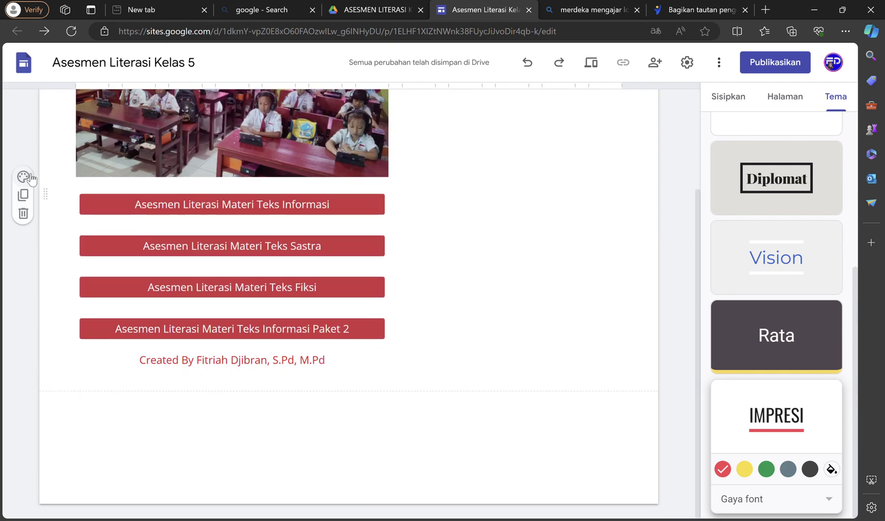
{"action": "left_click", "coordinate": [29, 177]}
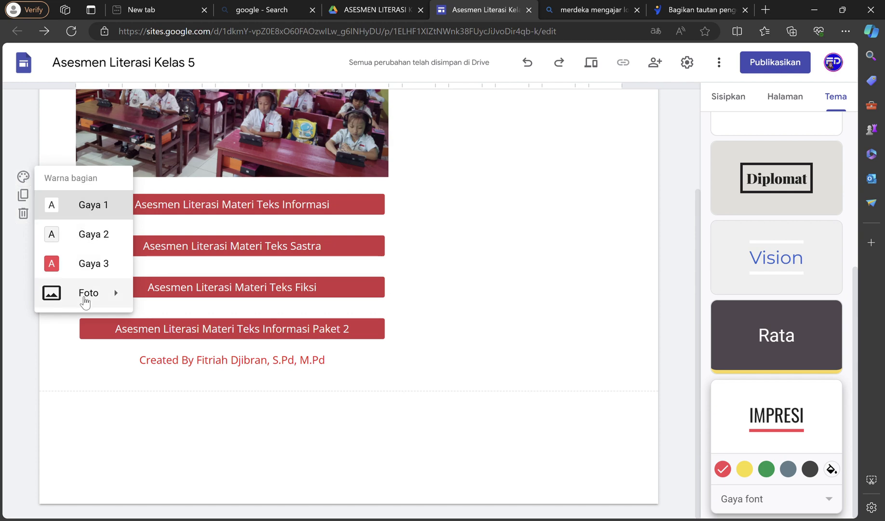
{"action": "mouse_move", "coordinate": [99, 303]}
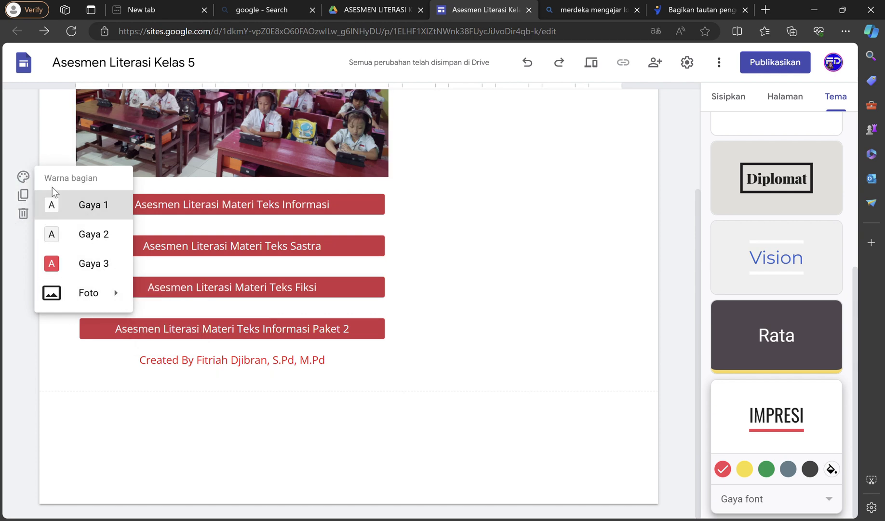
{"action": "left_click", "coordinate": [488, 289]}
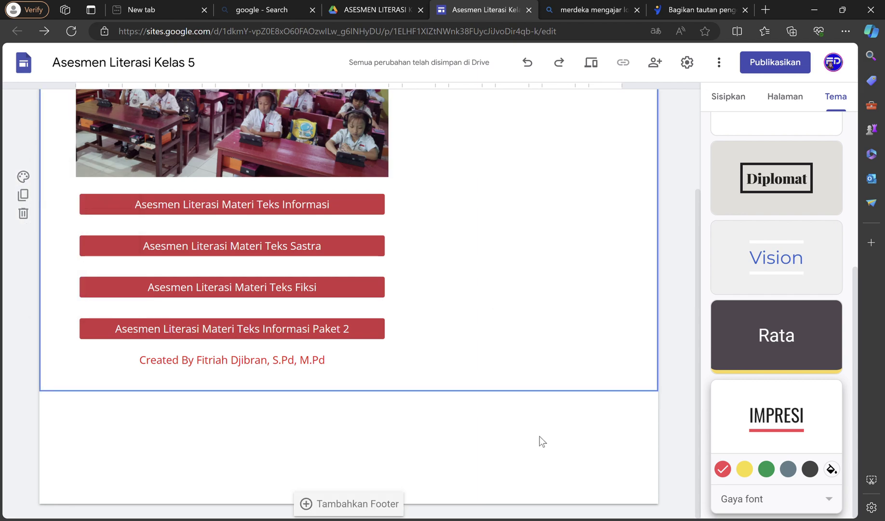
{"action": "scroll", "coordinate": [540, 435], "scroll_direction": "up", "scroll_amount": 3}
{"action": "scroll", "coordinate": [536, 408], "scroll_direction": "down", "scroll_amount": 3}
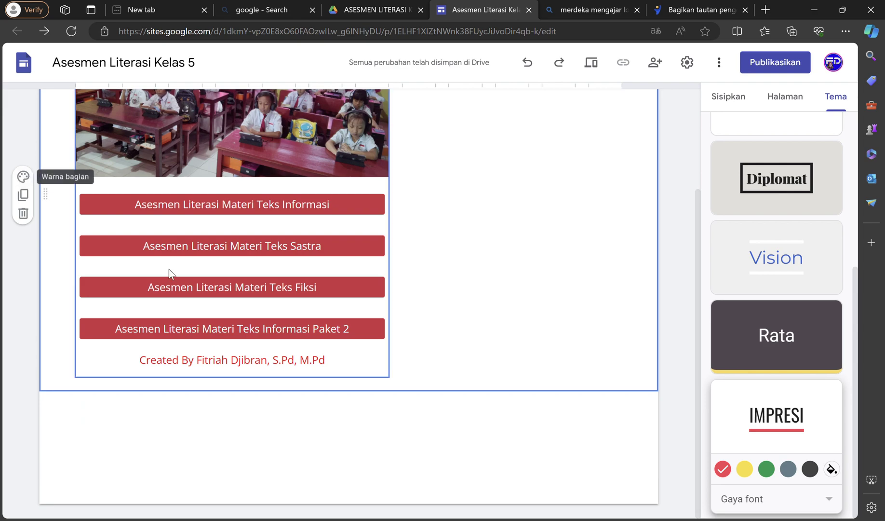
{"action": "scroll", "coordinate": [385, 352], "scroll_direction": "up", "scroll_amount": 3}
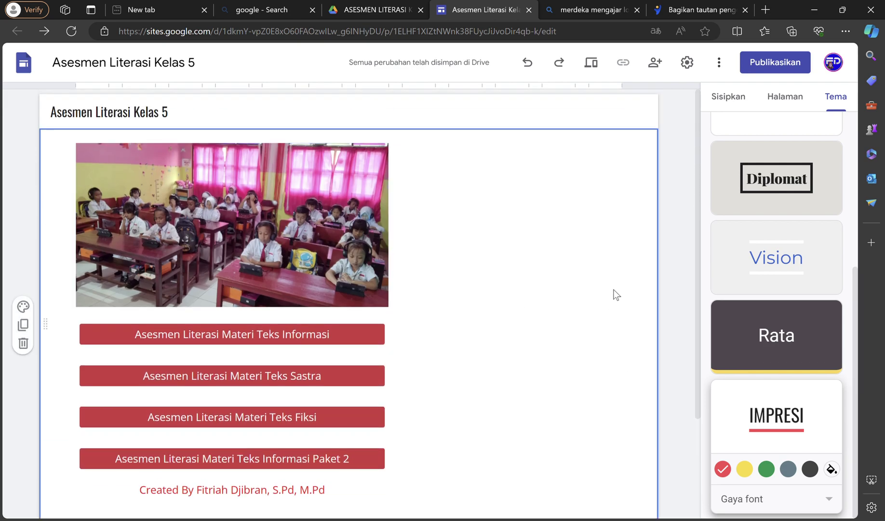
Preview the site in the large-screen and phone layouts and return to the editor
{"action": "left_click", "coordinate": [592, 63]}
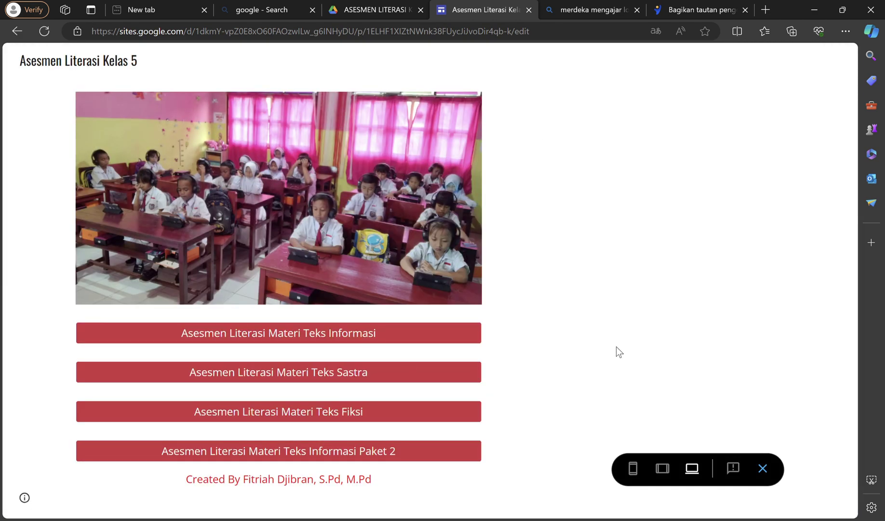
{"action": "left_click", "coordinate": [636, 470]}
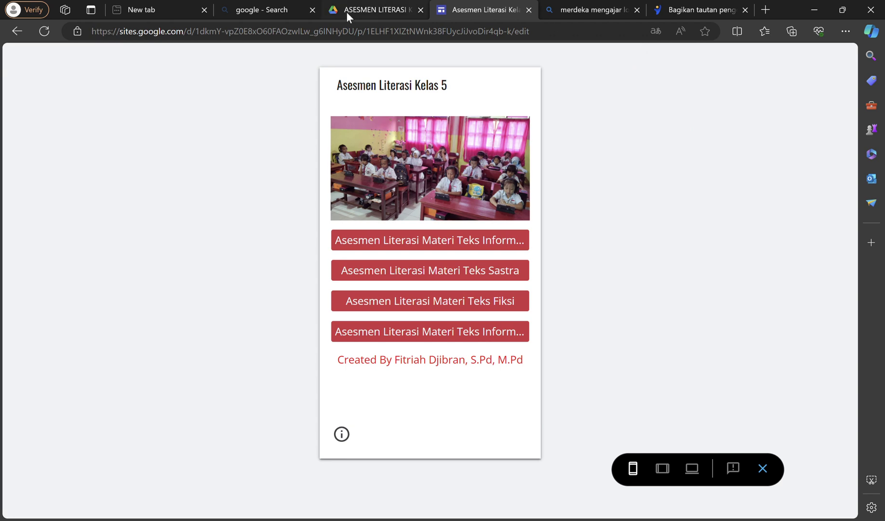
{"action": "left_click", "coordinate": [763, 468]}
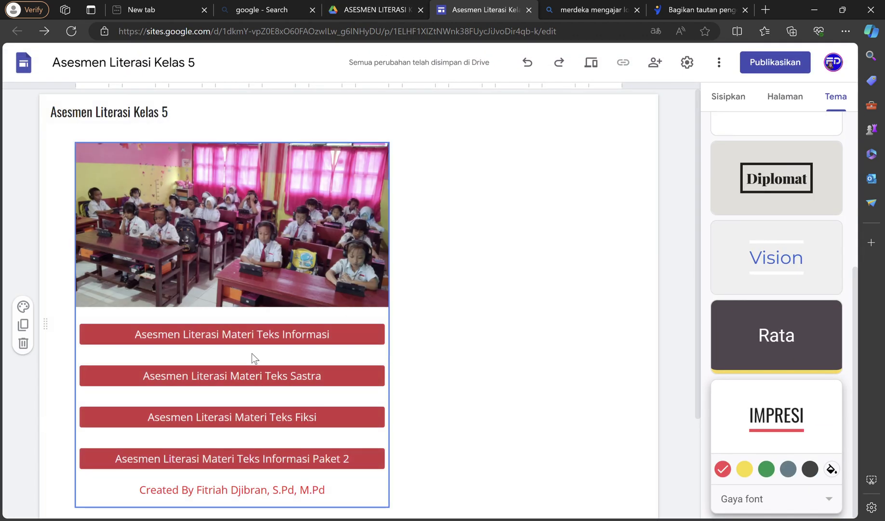
Inspect the name and link settings of the Asesmen Literasi Materi Teks Informasi button, then bring back the insertable page elements
{"action": "left_click", "coordinate": [279, 341]}
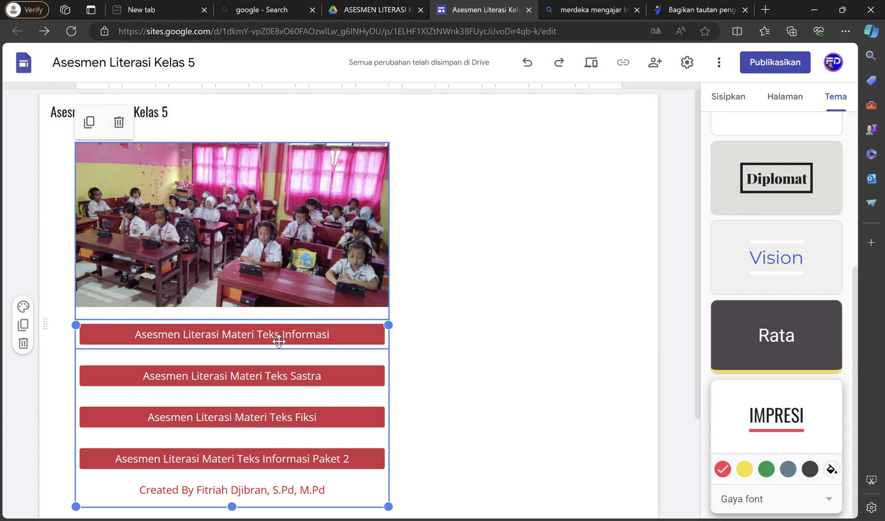
{"action": "left_click", "coordinate": [257, 341]}
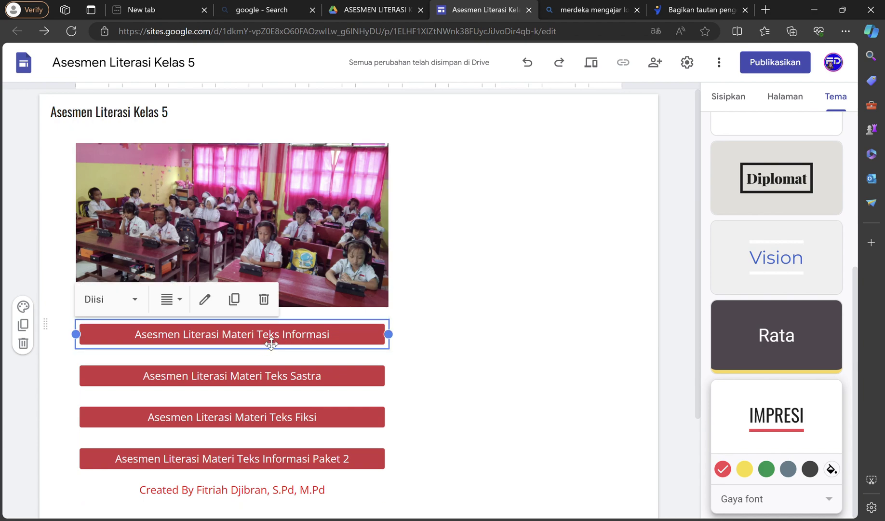
{"action": "left_click", "coordinate": [206, 299]}
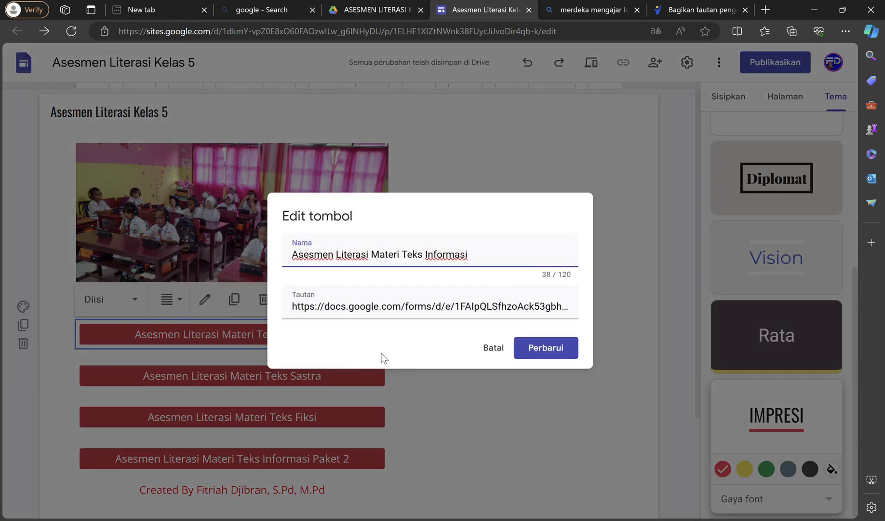
{"action": "left_click", "coordinate": [554, 361]}
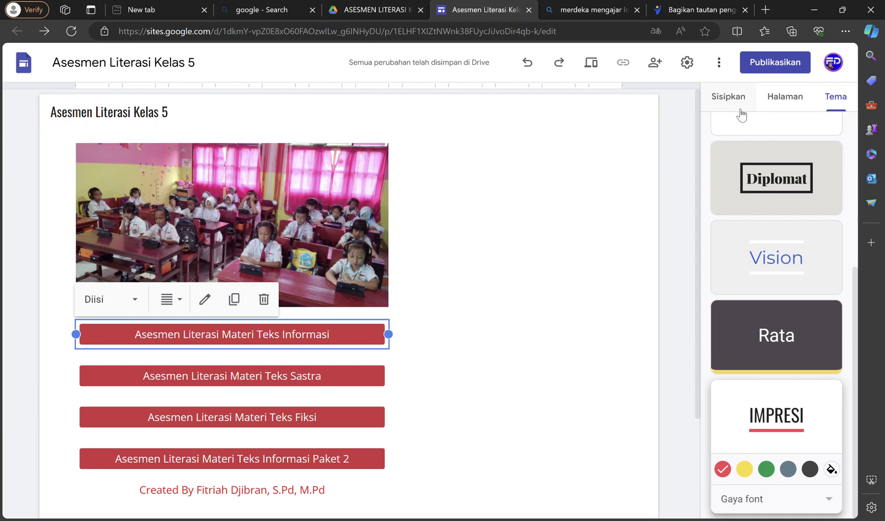
{"action": "scroll", "coordinate": [741, 116], "scroll_direction": "up", "scroll_amount": 5}
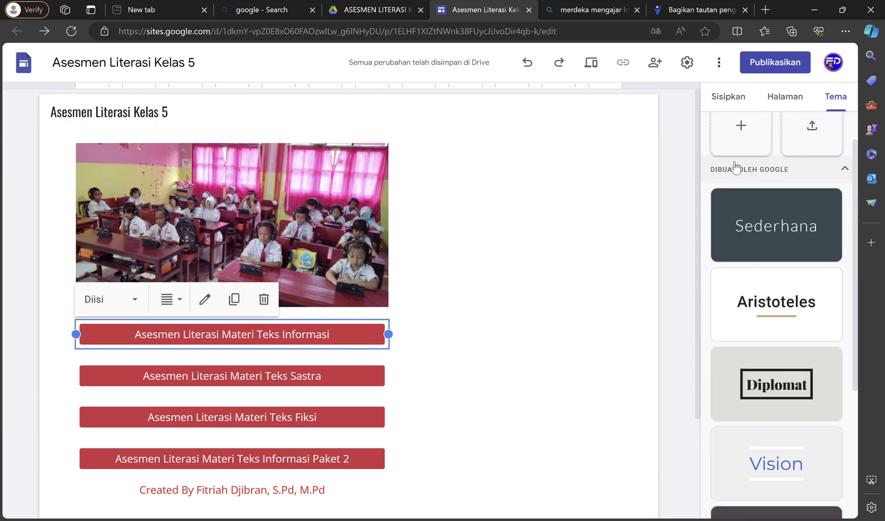
{"action": "left_click", "coordinate": [734, 100]}
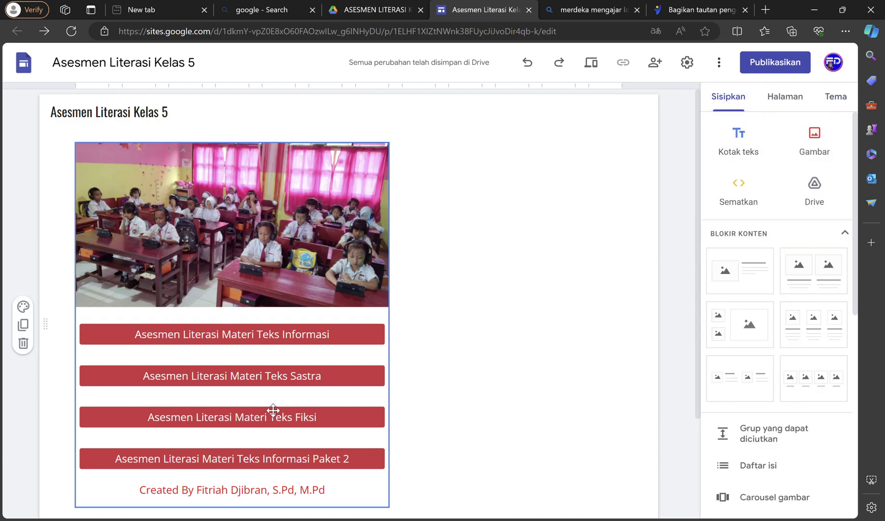
Try the Teks style on the Asesmen Literasi Materi Teks Sastra button and return it to Diisi
{"action": "left_click", "coordinate": [270, 342]}
{"action": "scroll", "coordinate": [286, 389], "scroll_direction": "down", "scroll_amount": 3}
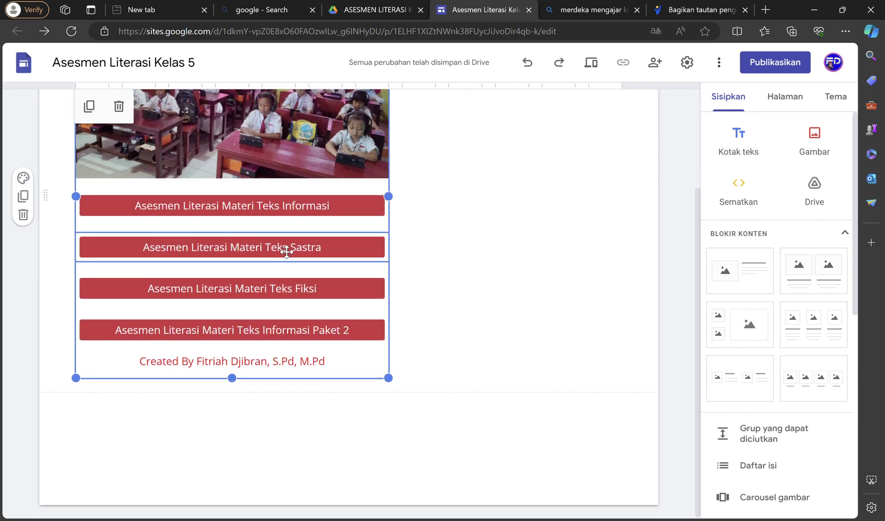
{"action": "left_click", "coordinate": [286, 251]}
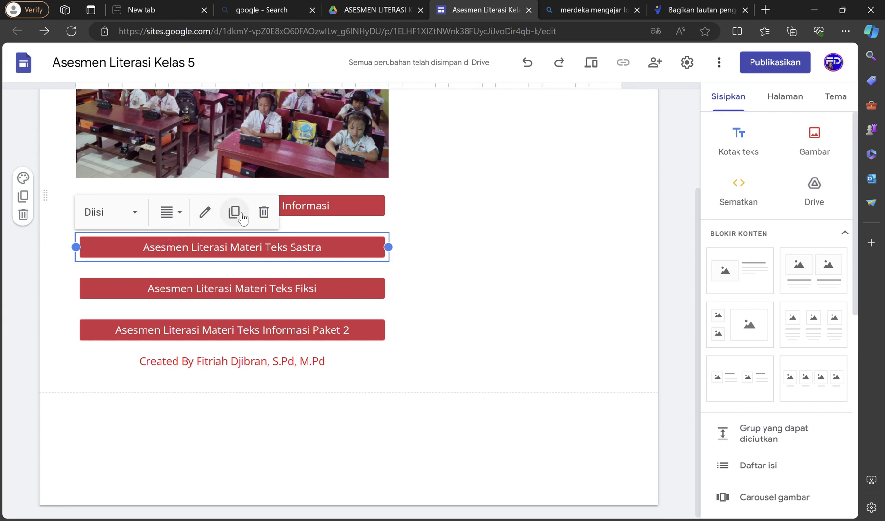
{"action": "left_click", "coordinate": [136, 214]}
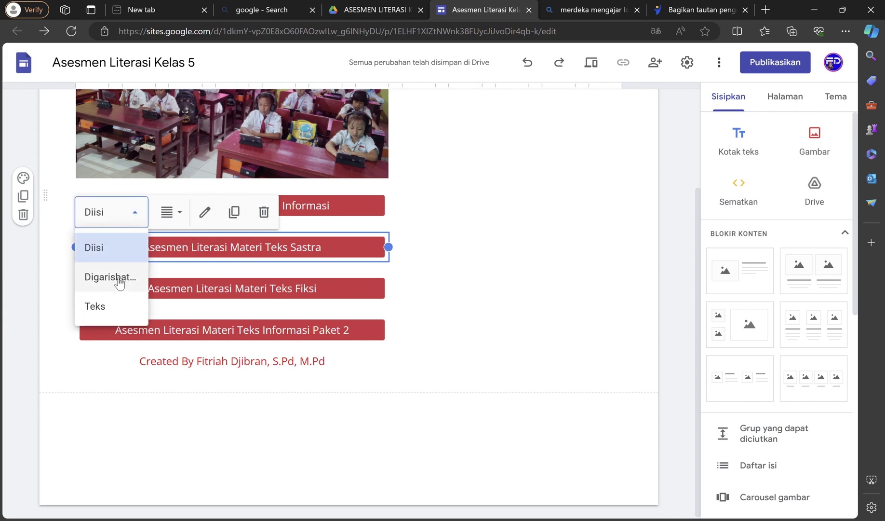
{"action": "left_click", "coordinate": [105, 306]}
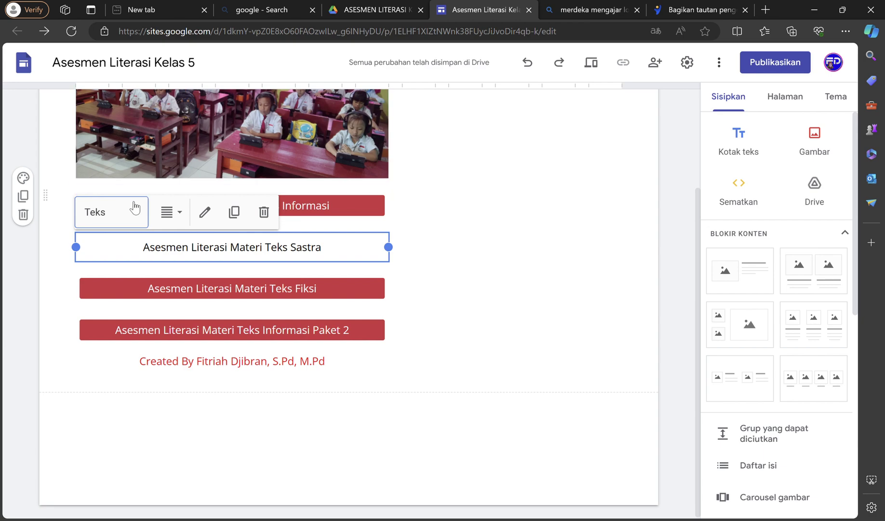
{"action": "left_click", "coordinate": [144, 216]}
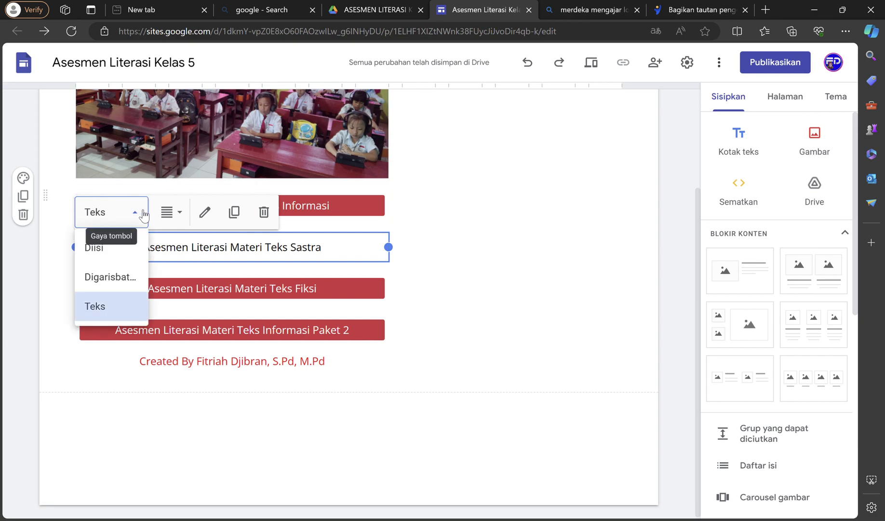
{"action": "left_click", "coordinate": [143, 252]}
{"action": "scroll", "coordinate": [443, 361], "scroll_direction": "up", "scroll_amount": 3}
{"action": "scroll", "coordinate": [442, 361], "scroll_direction": "down", "scroll_amount": 3}
Try the smaller Judul text style on the credit line and return it to Teks normal
{"action": "left_click", "coordinate": [184, 369]}
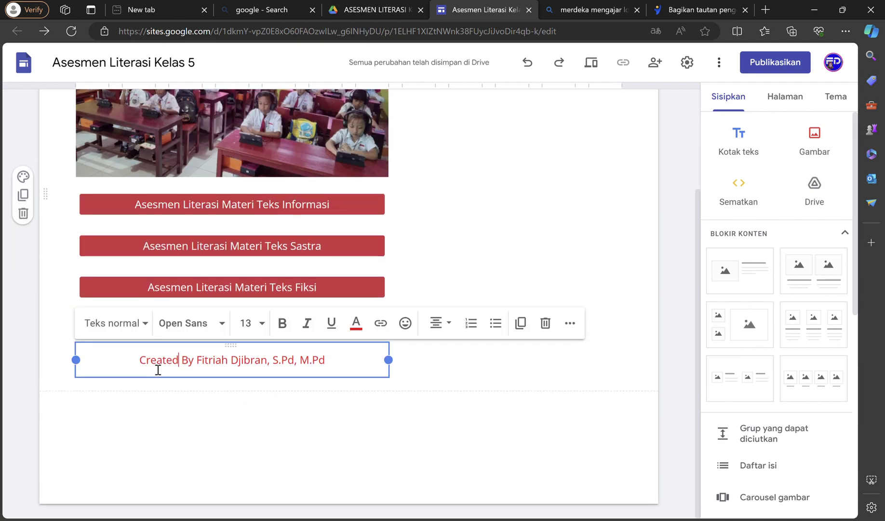
{"action": "left_click", "coordinate": [148, 324]}
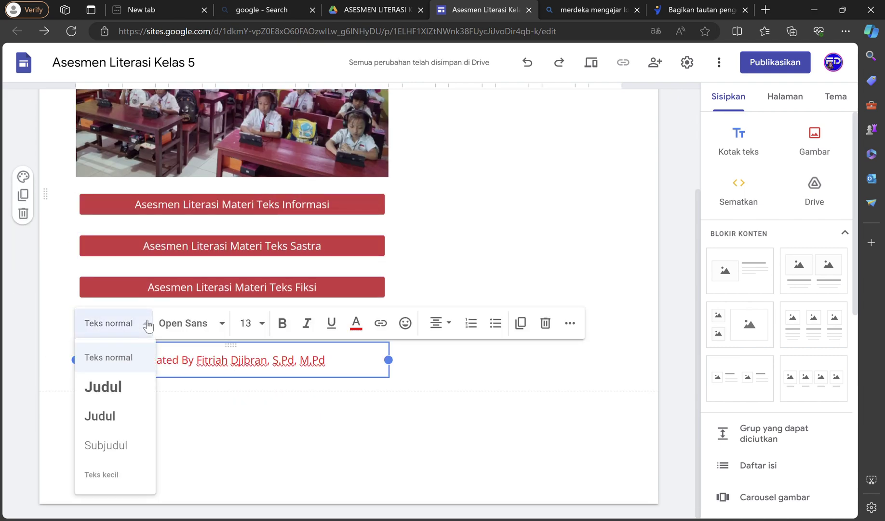
{"action": "left_click", "coordinate": [115, 423]}
{"action": "left_click", "coordinate": [147, 276]}
{"action": "left_click", "coordinate": [141, 306]}
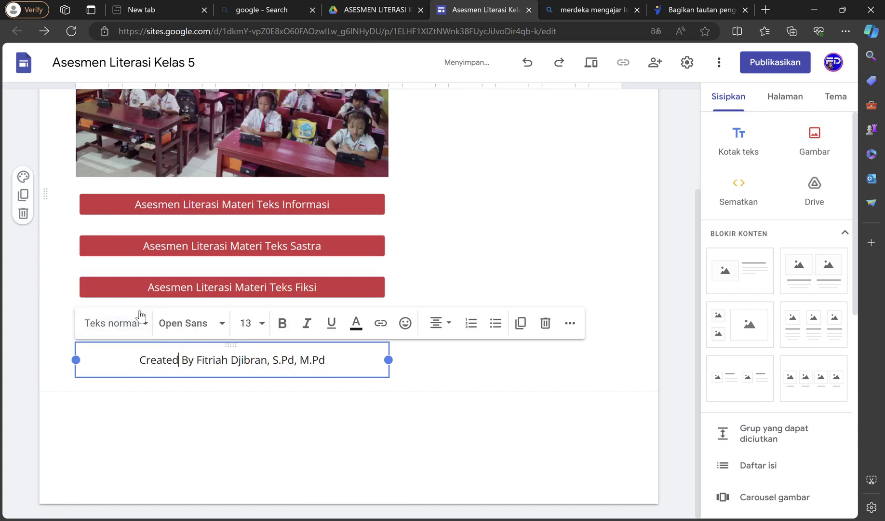
Format the whole credit line as red, bold text at size 14
{"action": "left_click_drag", "start_coordinate": [128, 369], "coordinate": [346, 368]}
{"action": "left_click", "coordinate": [356, 323]}
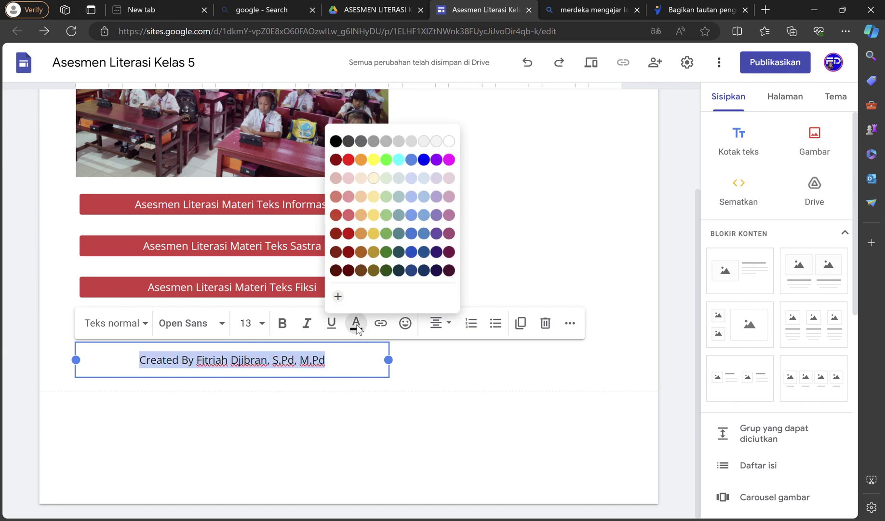
{"action": "left_click", "coordinate": [348, 160]}
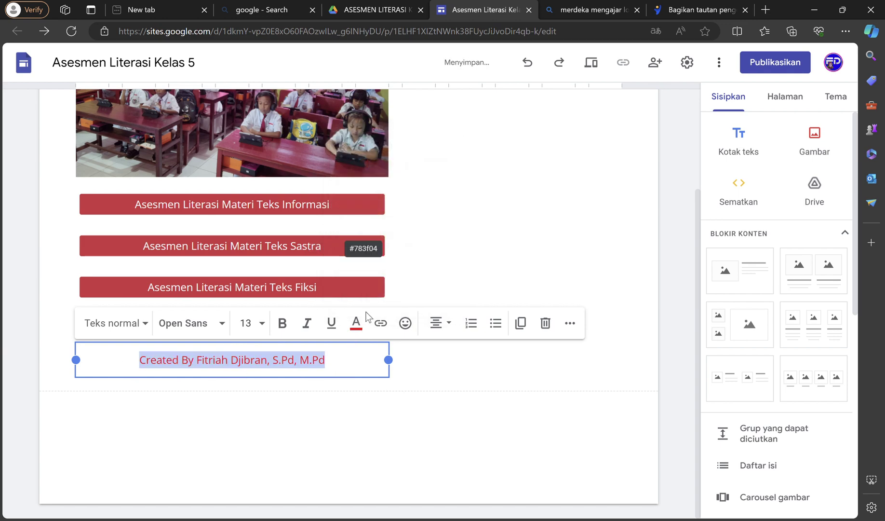
{"action": "left_click", "coordinate": [283, 322]}
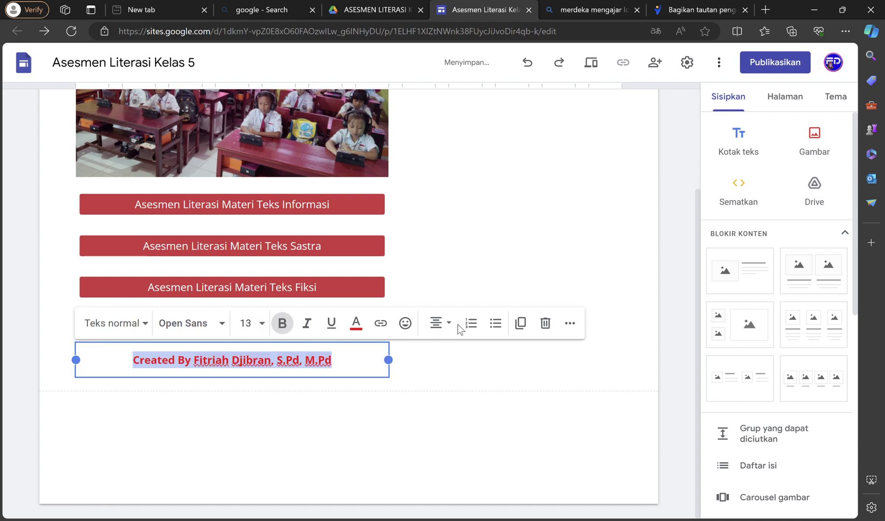
{"action": "left_click", "coordinate": [261, 322]}
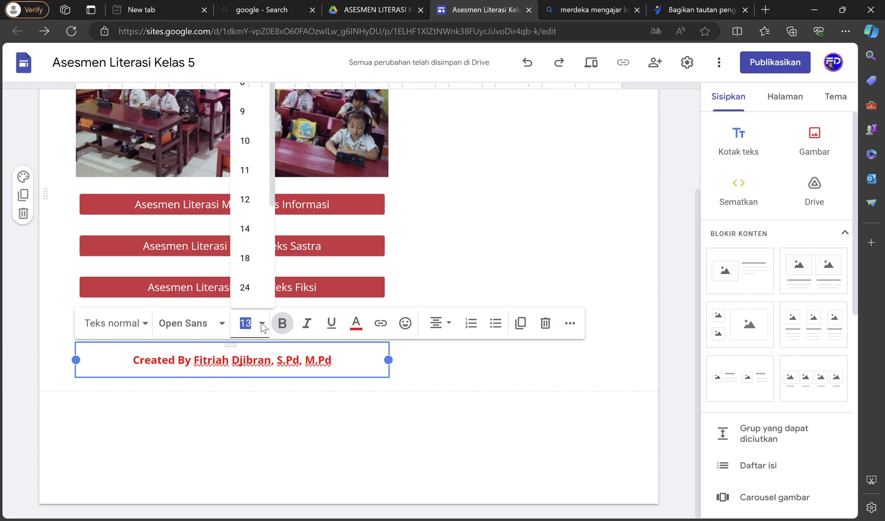
{"action": "left_click", "coordinate": [247, 228]}
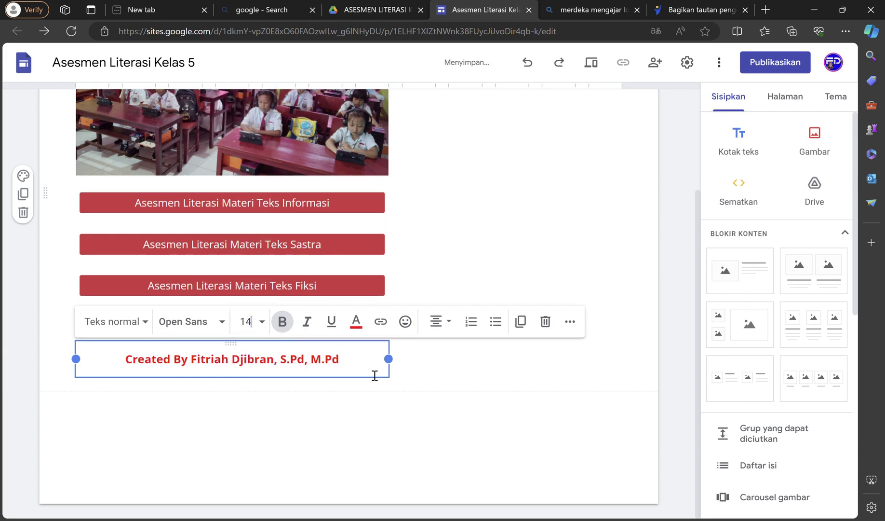
Set the credit line's font to Caveat and deselect its text box
{"action": "left_click", "coordinate": [224, 324]}
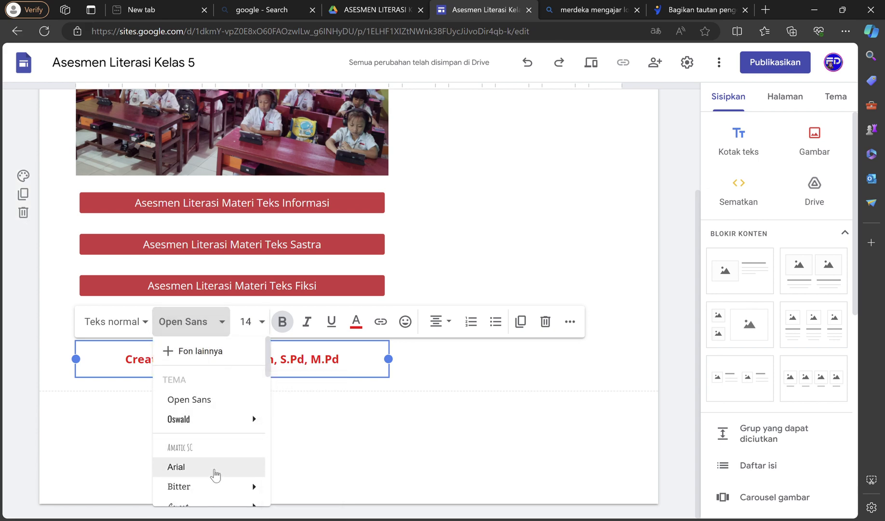
{"action": "scroll", "coordinate": [216, 437], "scroll_direction": "down", "scroll_amount": 1}
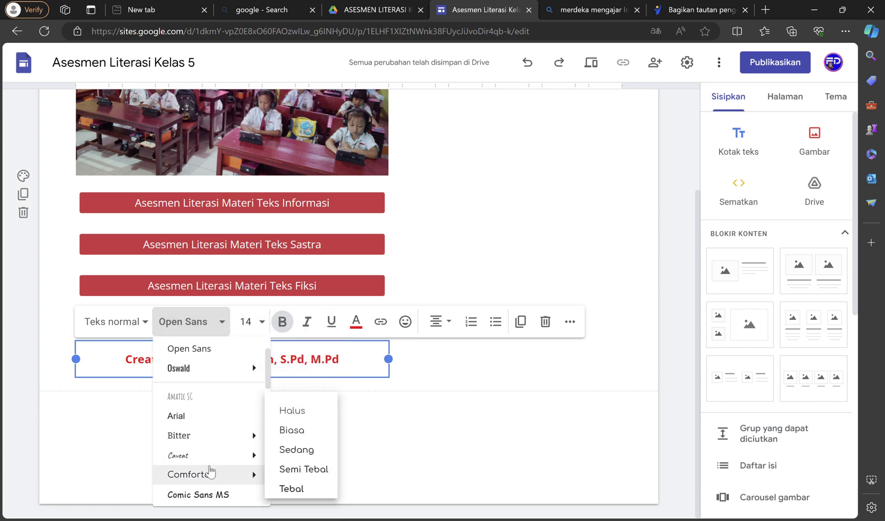
{"action": "left_click", "coordinate": [218, 461]}
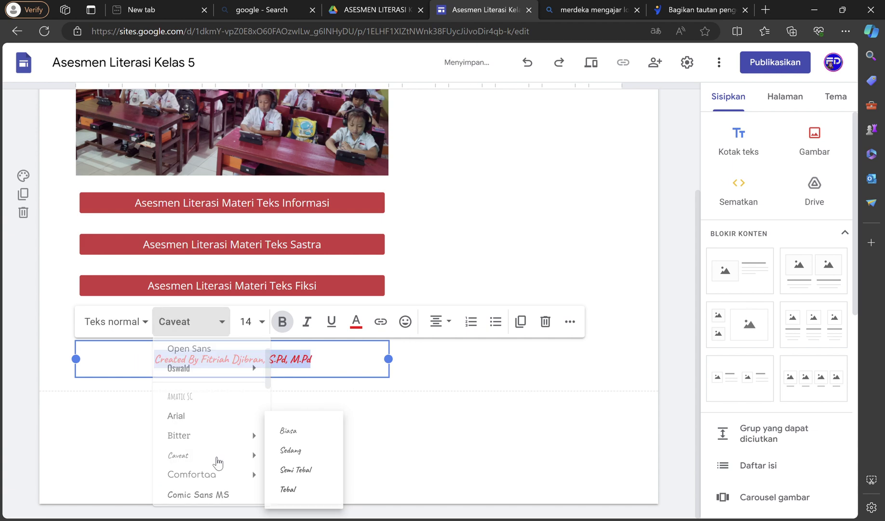
{"action": "left_click", "coordinate": [389, 450]}
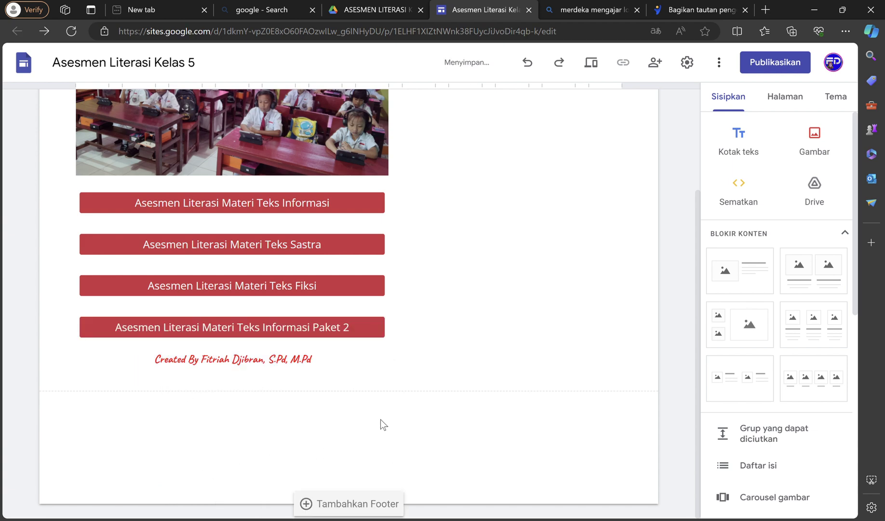
Inspect the Asesmen Literasi Materi Teks Informasi Paket 2 button's name, link and style options without changing them
{"action": "left_click", "coordinate": [282, 336]}
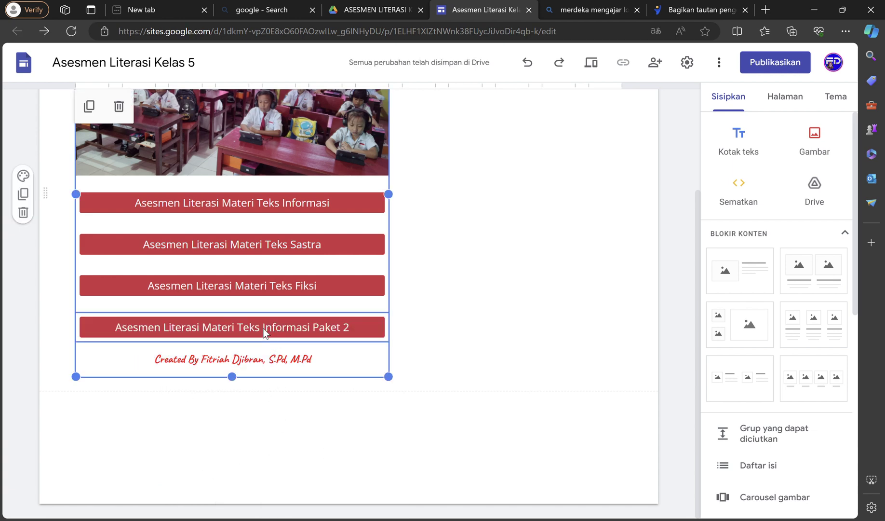
{"action": "double_click", "coordinate": [197, 328]}
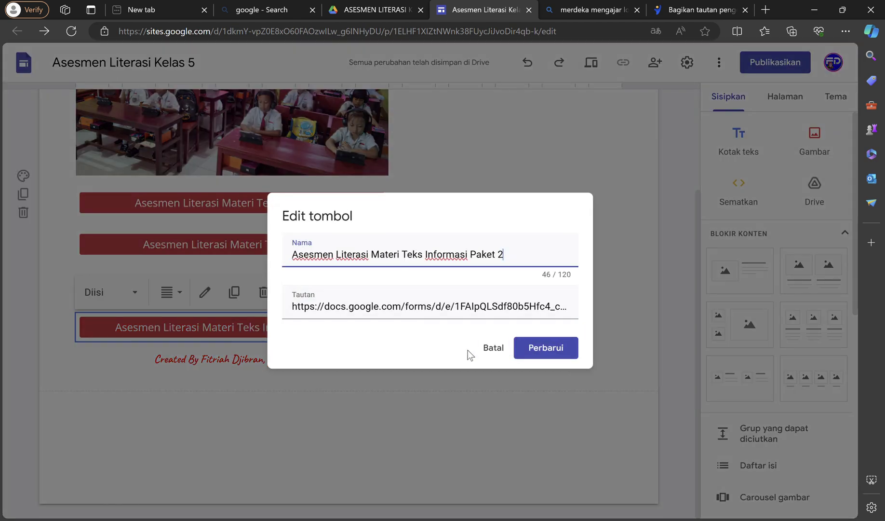
{"action": "left_click", "coordinate": [492, 348]}
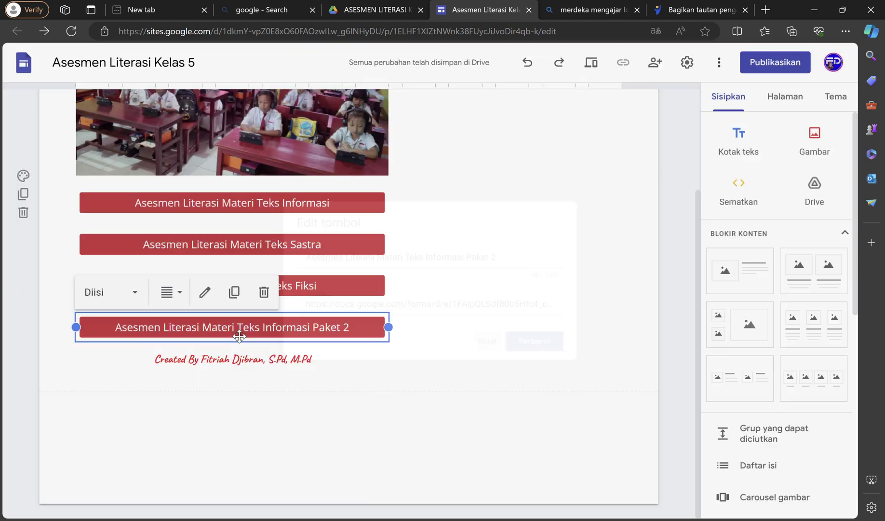
{"action": "left_click", "coordinate": [136, 293]}
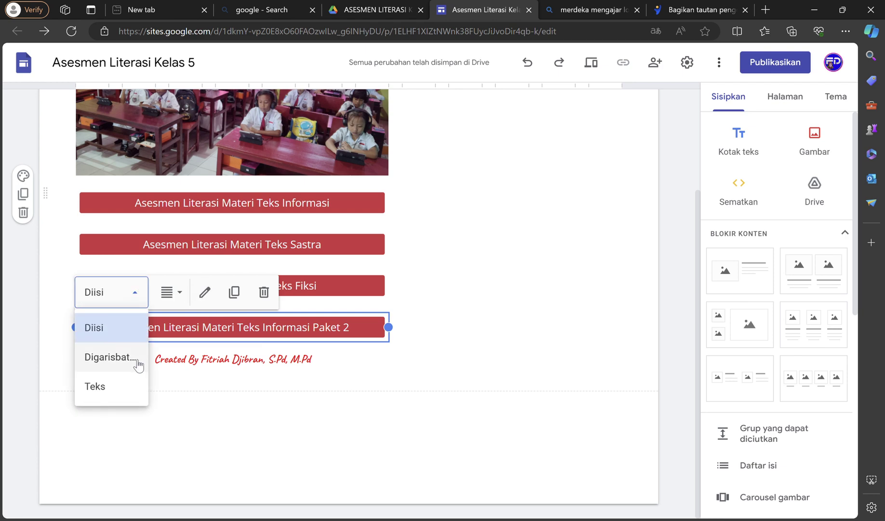
{"action": "left_click", "coordinate": [462, 262]}
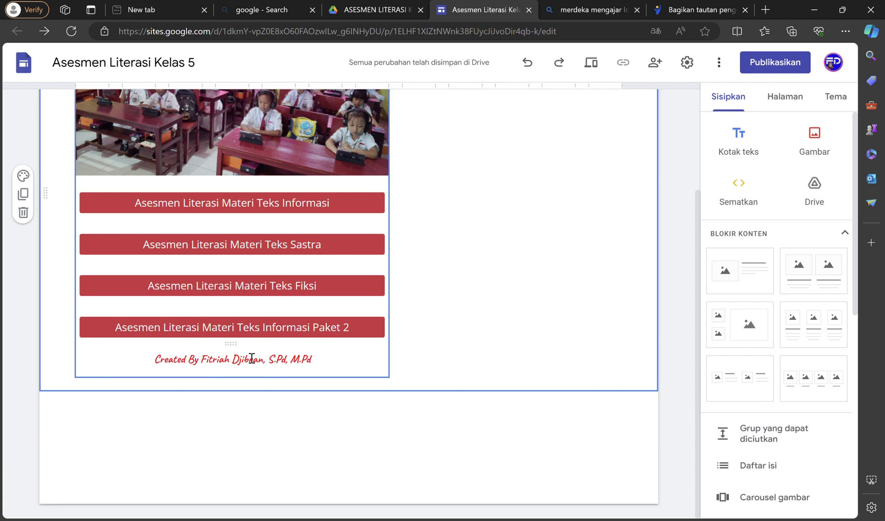
{"action": "scroll", "coordinate": [245, 352], "scroll_direction": "up", "scroll_amount": 2}
{"action": "scroll", "coordinate": [245, 351], "scroll_direction": "down", "scroll_amount": 1}
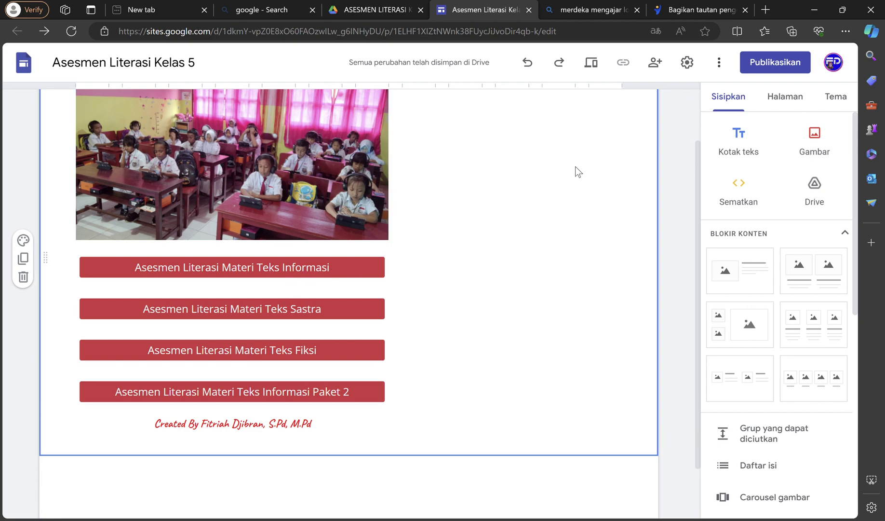
Manage who can view the site from its publishing settings and set the draft's general access to Siapa saja yang memiliki link
{"action": "left_click", "coordinate": [774, 62]}
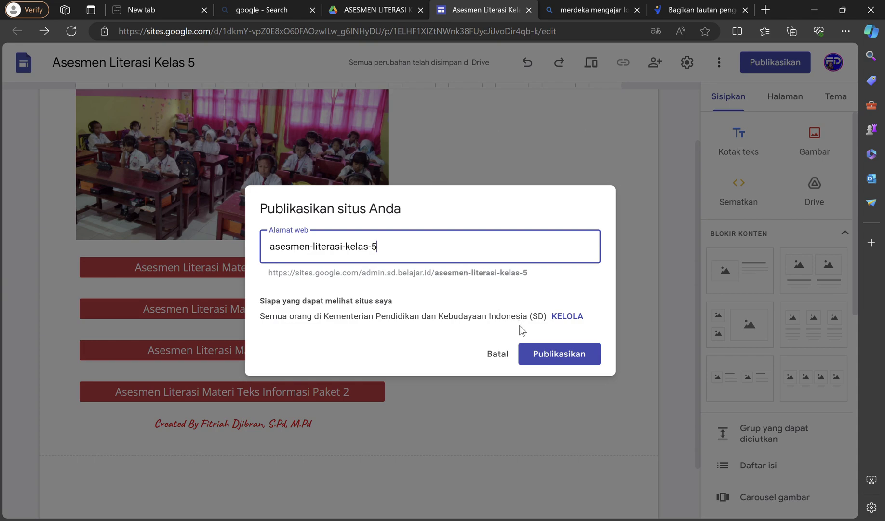
{"action": "left_click", "coordinate": [573, 318]}
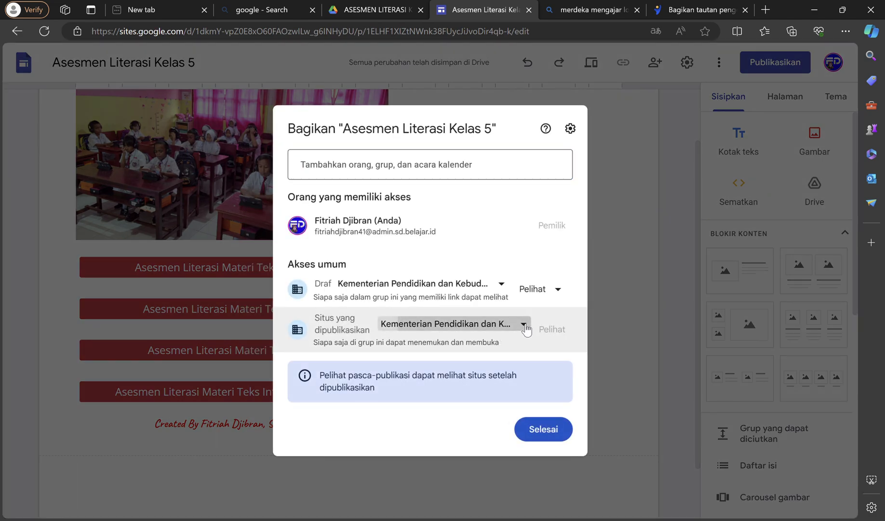
{"action": "left_click", "coordinate": [524, 325]}
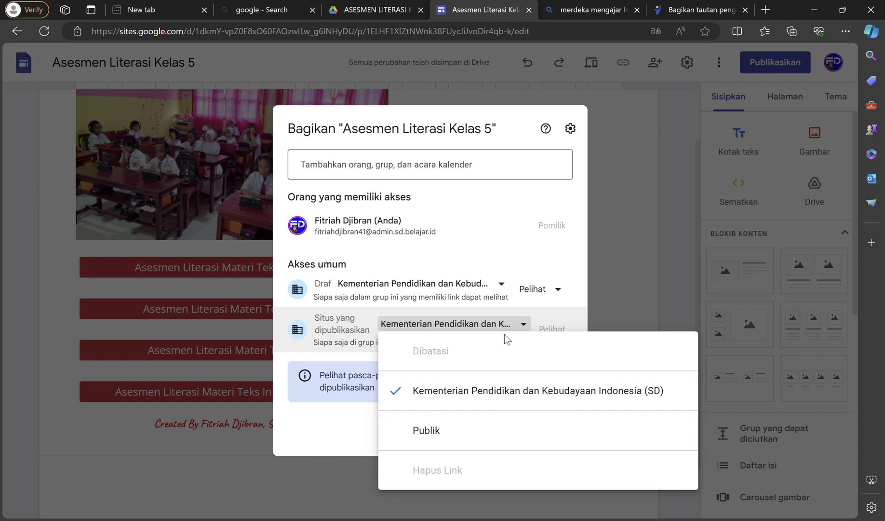
{"action": "left_click", "coordinate": [504, 285]}
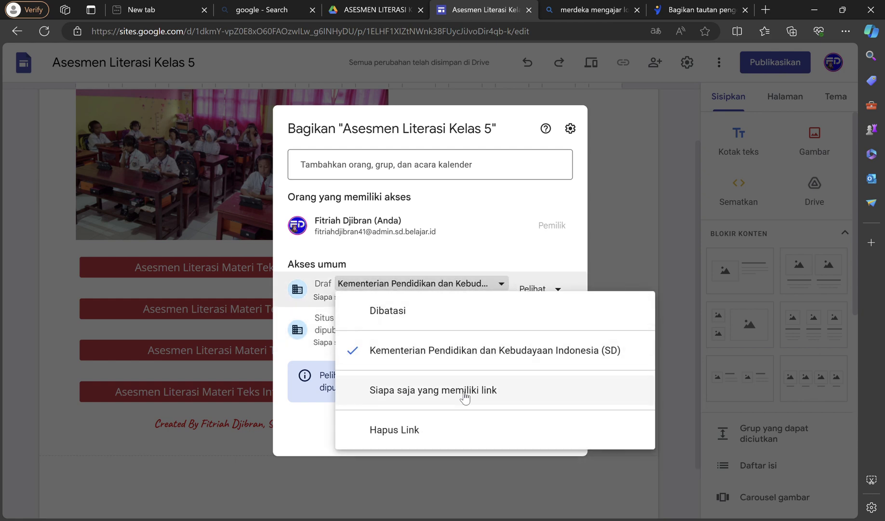
{"action": "left_click", "coordinate": [464, 392]}
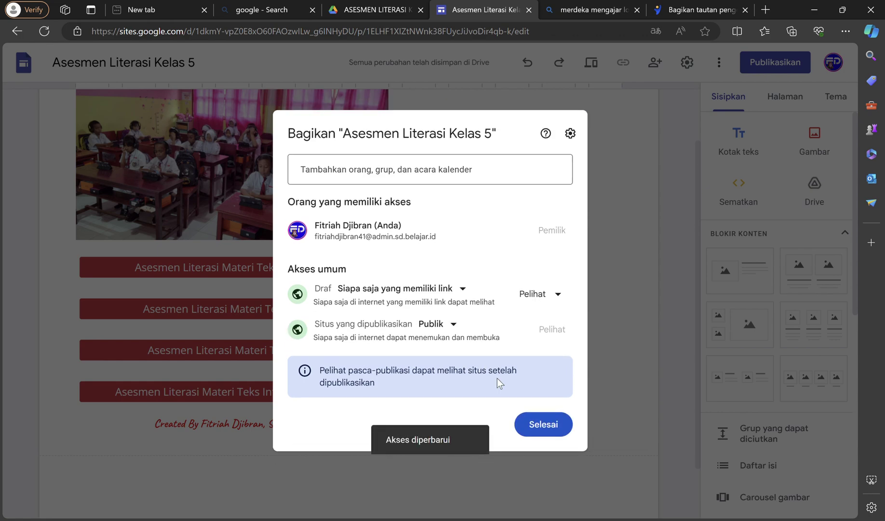
{"action": "left_click", "coordinate": [556, 427]}
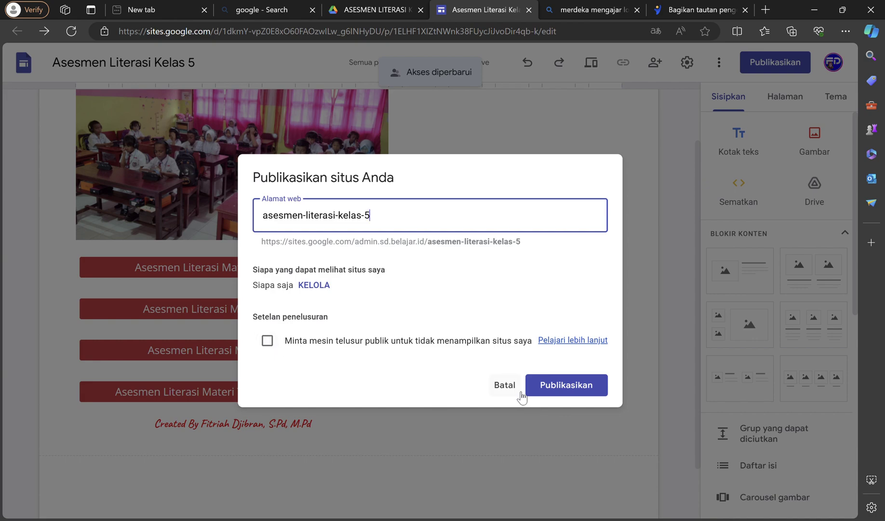
Publish the site at the web address asesmen-literasi-kelas-5 and open its phone-size preview
{"action": "left_click", "coordinate": [565, 385]}
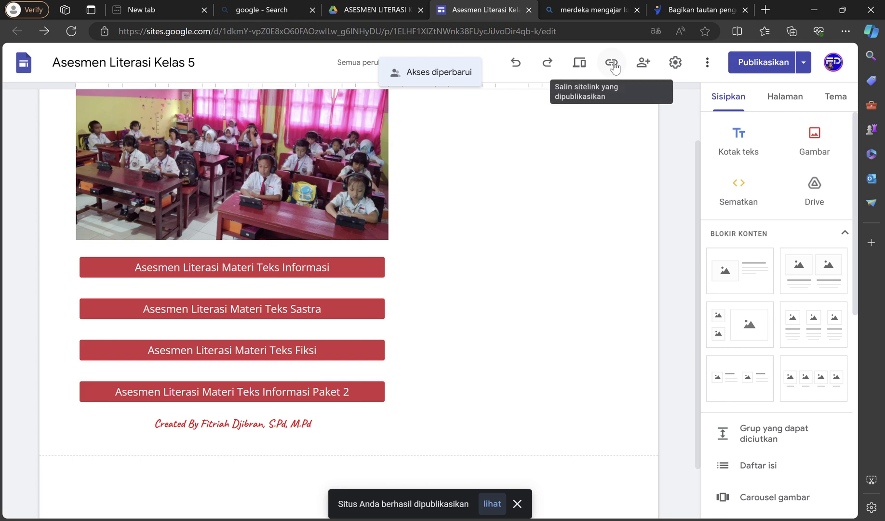
{"action": "left_click", "coordinate": [583, 66]}
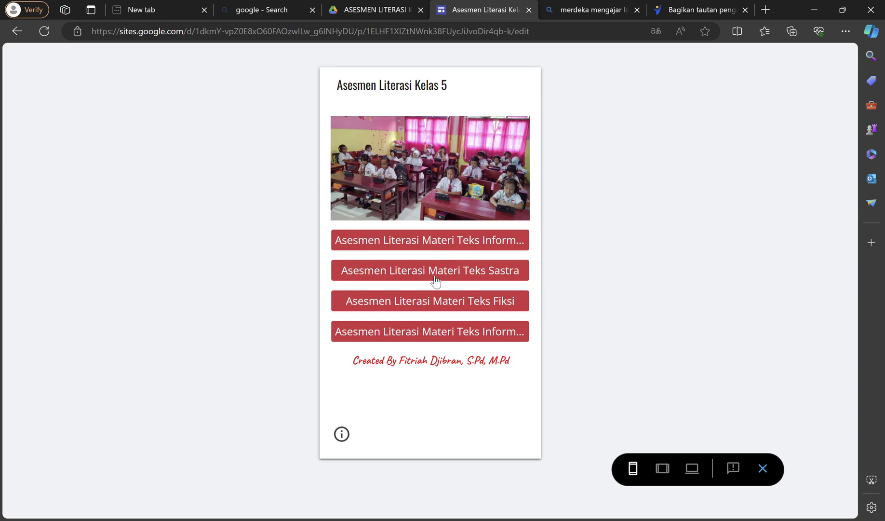
Test all four assessment buttons in the preview by opening each linked form, returning to the preview after each one
{"action": "left_click", "coordinate": [449, 243]}
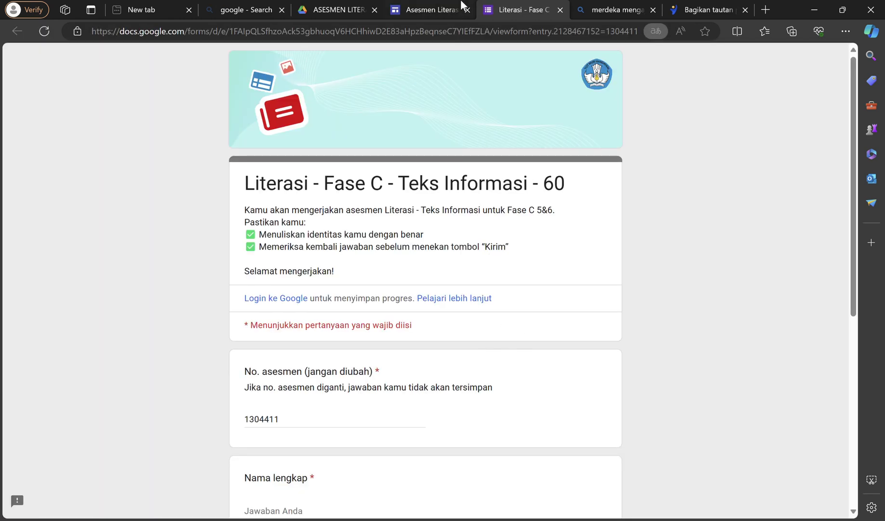
{"action": "left_click", "coordinate": [442, 9]}
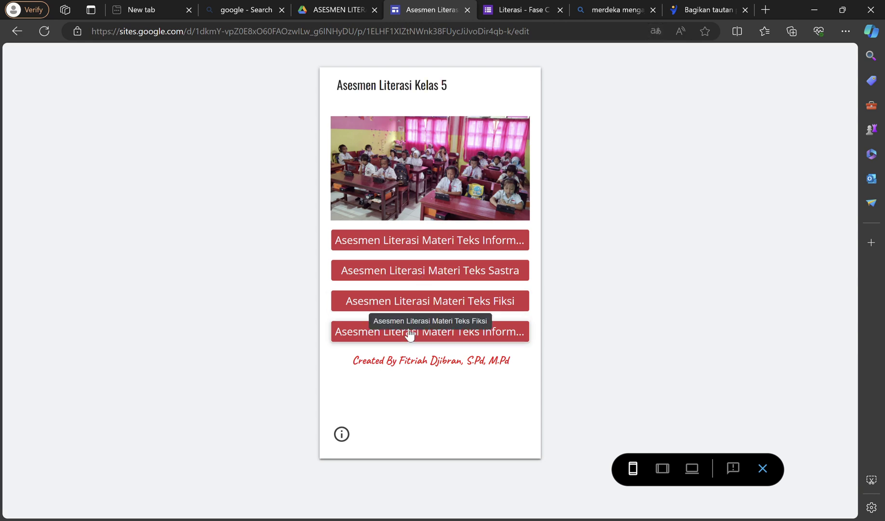
{"action": "left_click", "coordinate": [445, 281]}
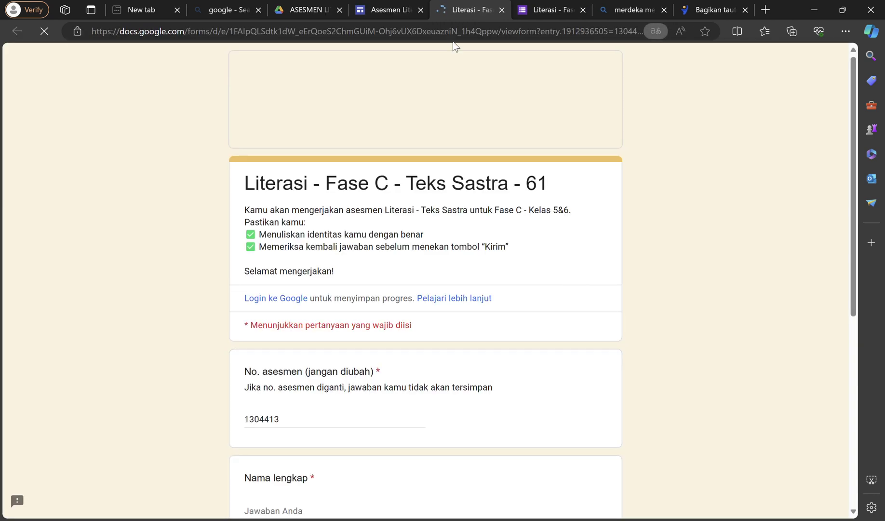
{"action": "left_click", "coordinate": [394, 9]}
{"action": "left_click", "coordinate": [501, 306]}
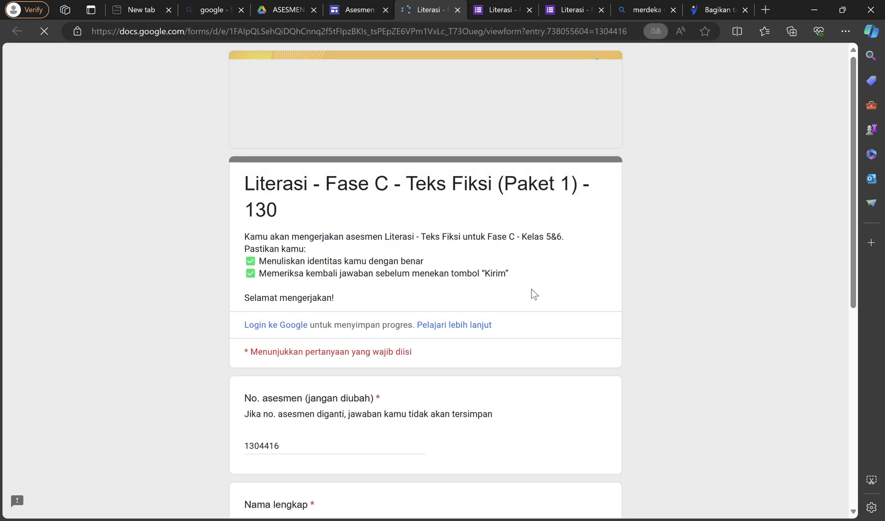
{"action": "left_click", "coordinate": [359, 18]}
{"action": "left_click", "coordinate": [452, 333]}
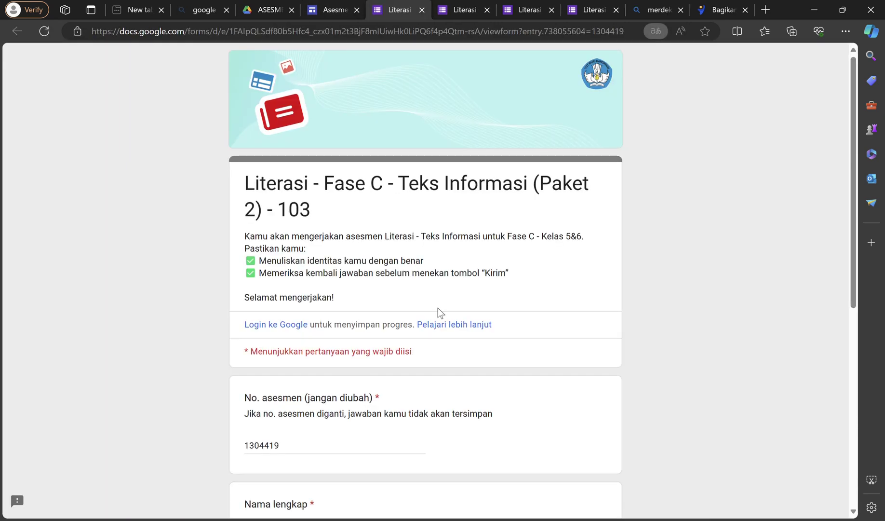
{"action": "scroll", "coordinate": [438, 312], "scroll_direction": "down", "scroll_amount": 4}
{"action": "scroll", "coordinate": [438, 308], "scroll_direction": "up", "scroll_amount": 4}
{"action": "left_click", "coordinate": [335, 9]}
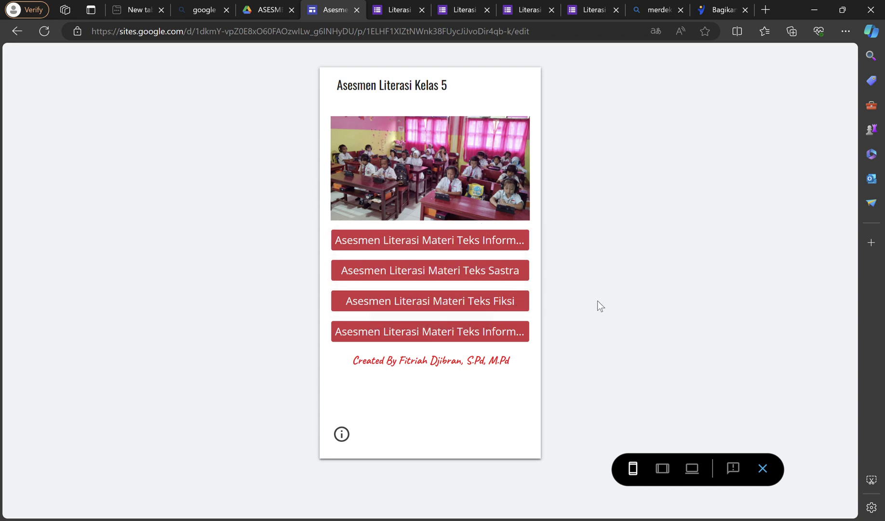
Close the preview and copy the published site's link to the clipboard
{"action": "left_click", "coordinate": [770, 472]}
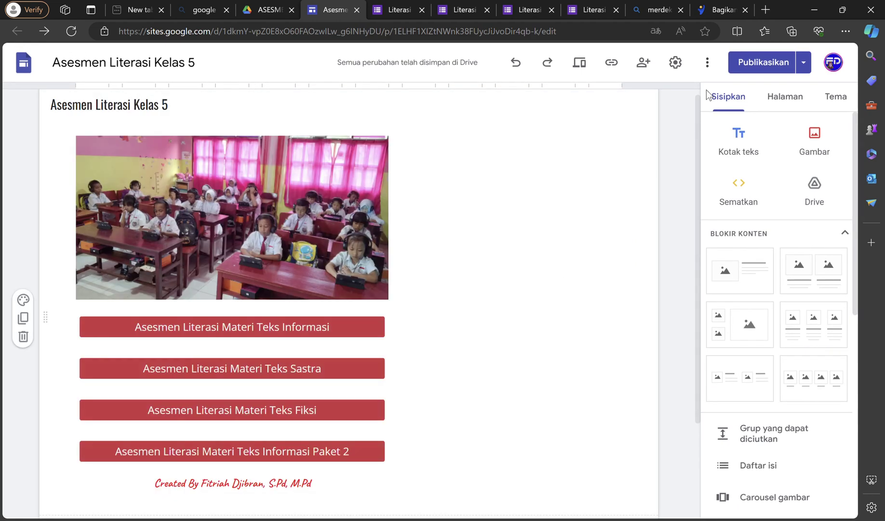
{"action": "left_click", "coordinate": [611, 64]}
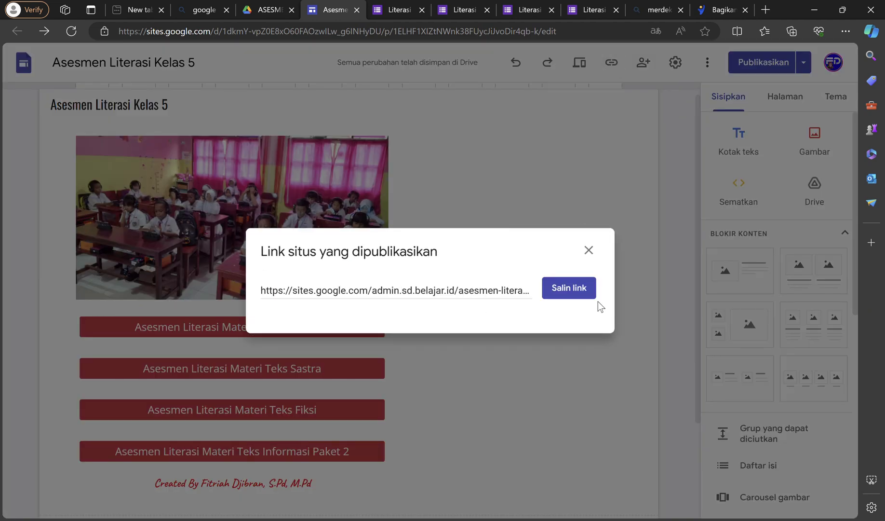
{"action": "left_click", "coordinate": [569, 288]}
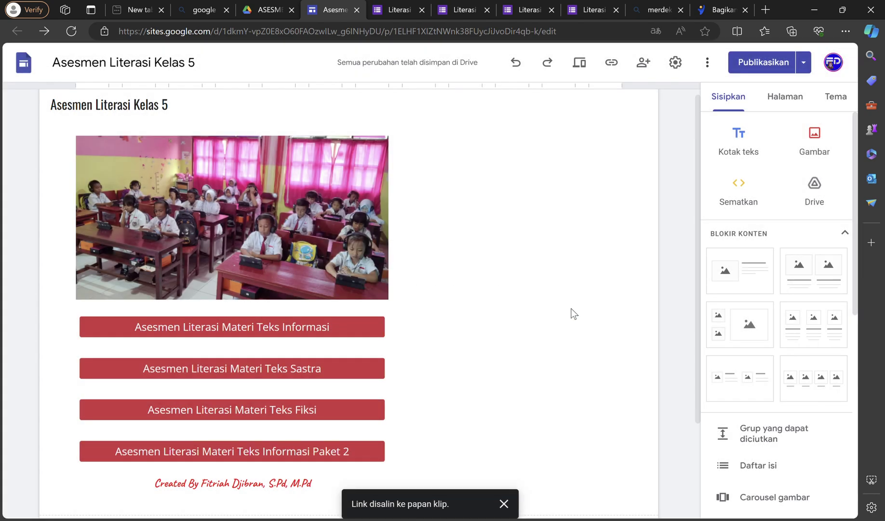